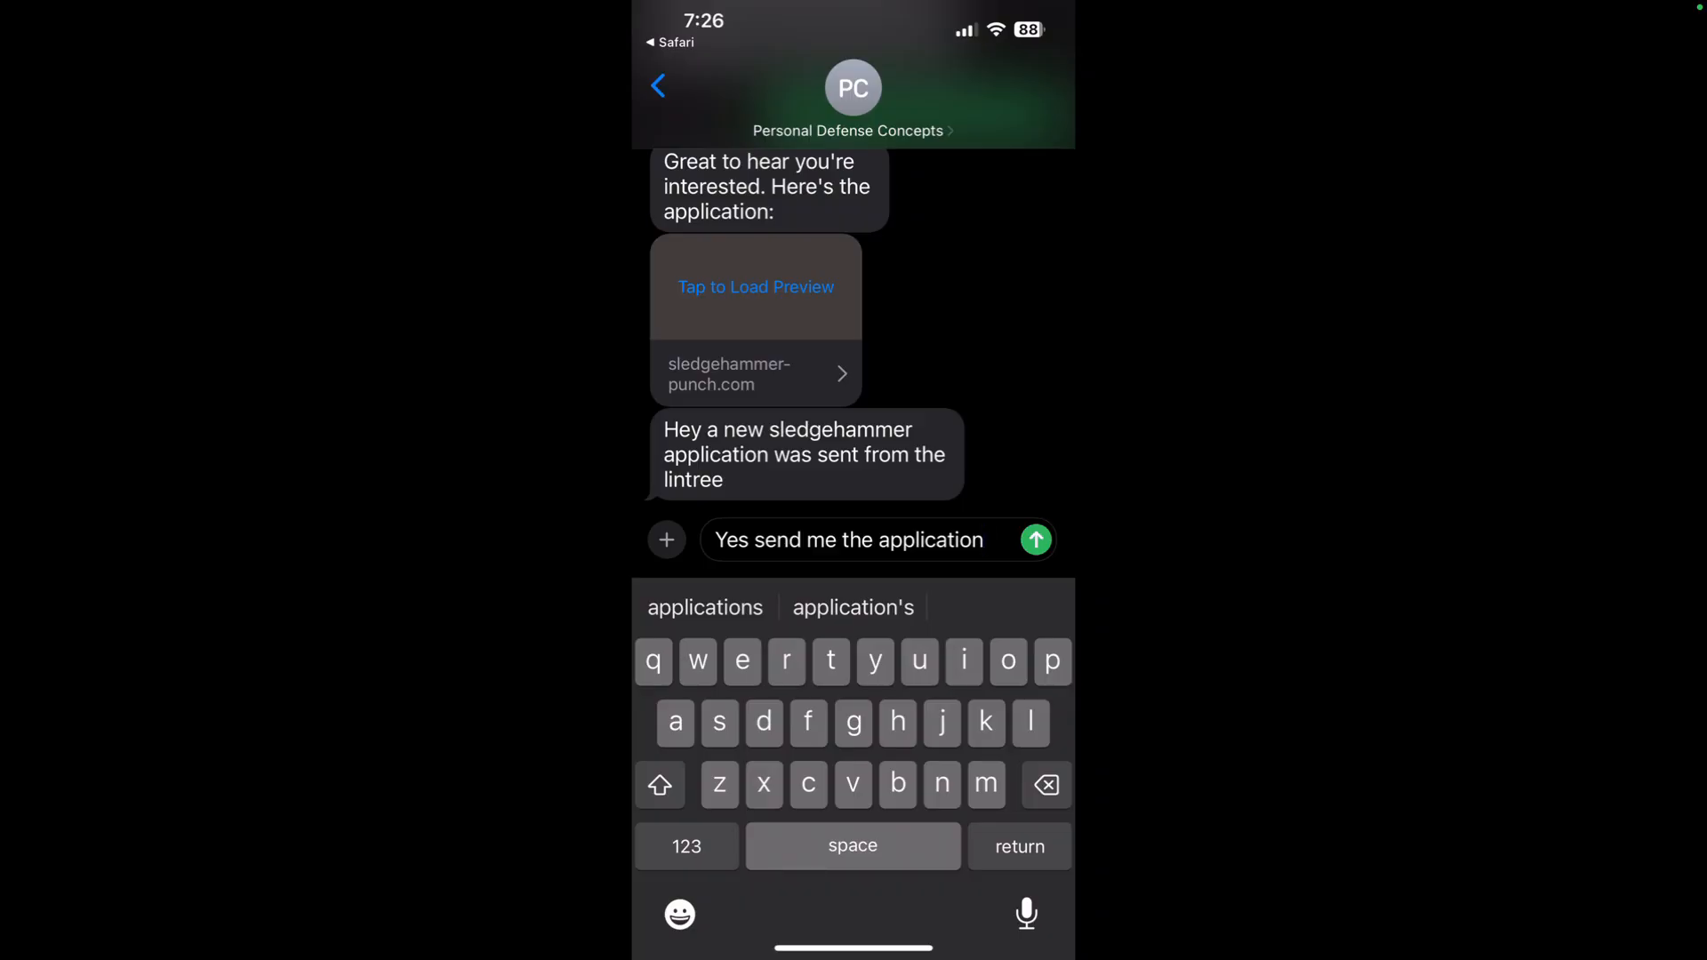
Send the prefilled text "Yes send me the application" to Personal Defense Concepts and review the automated replies in the conversation.
{"action": "left_click", "coordinate": [1036, 539]}
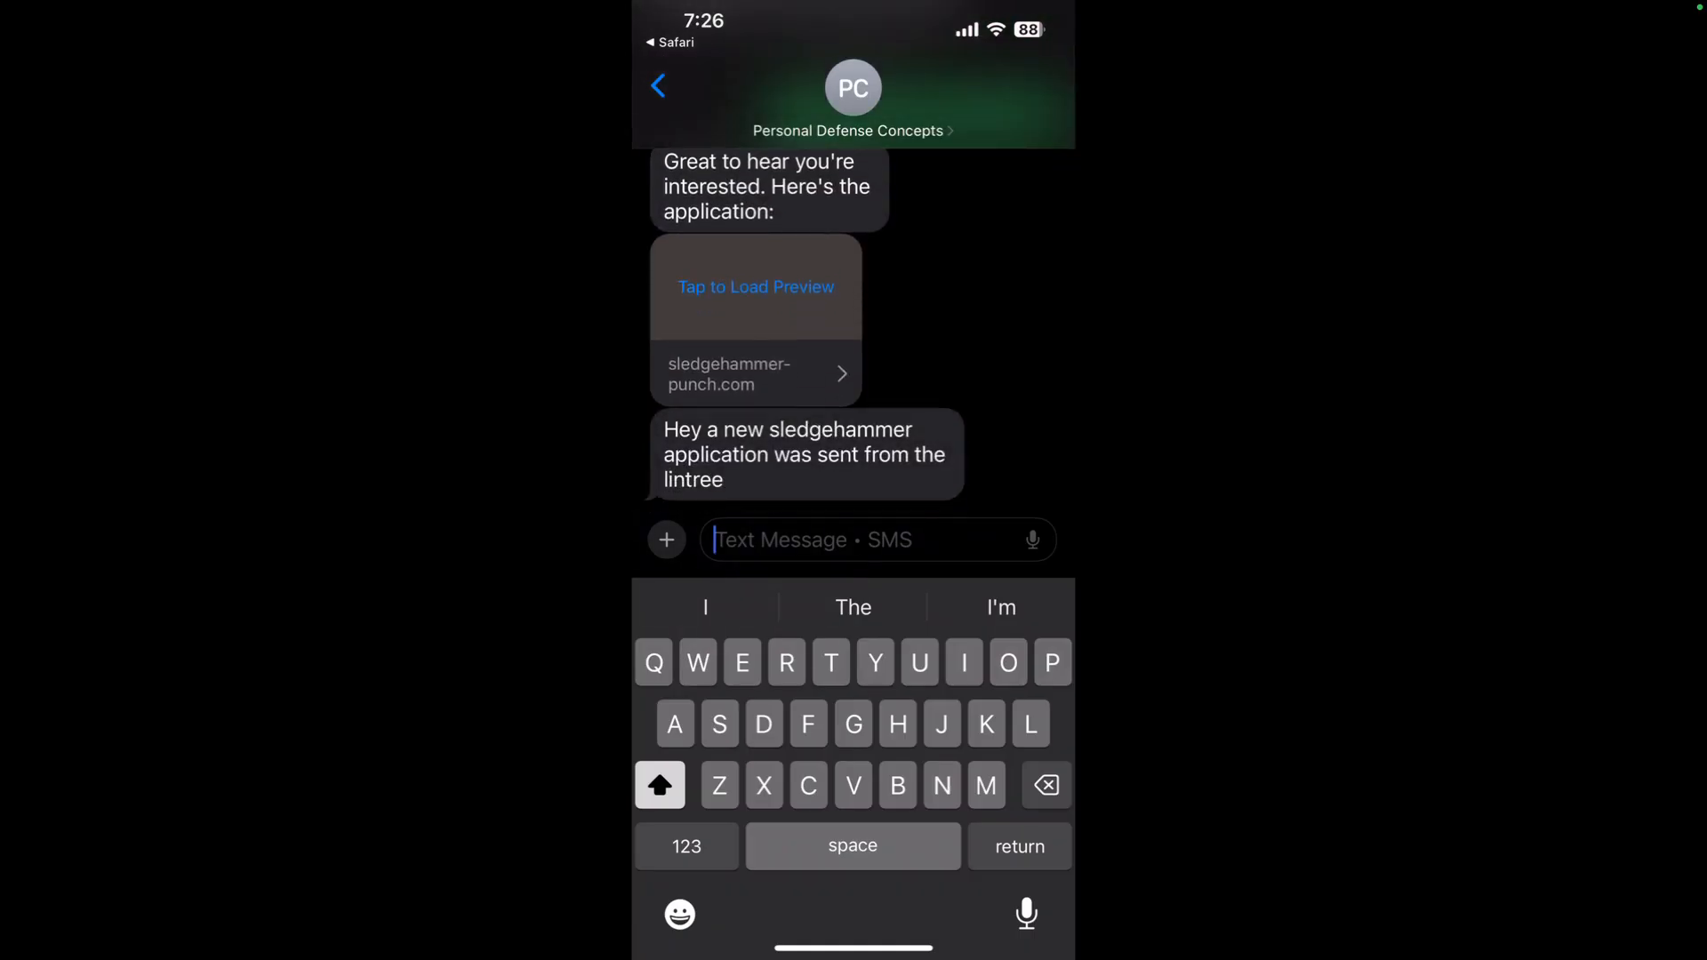
{"action": "scroll", "coordinate": [854, 329], "scroll_direction": "up", "scroll_amount": 2}
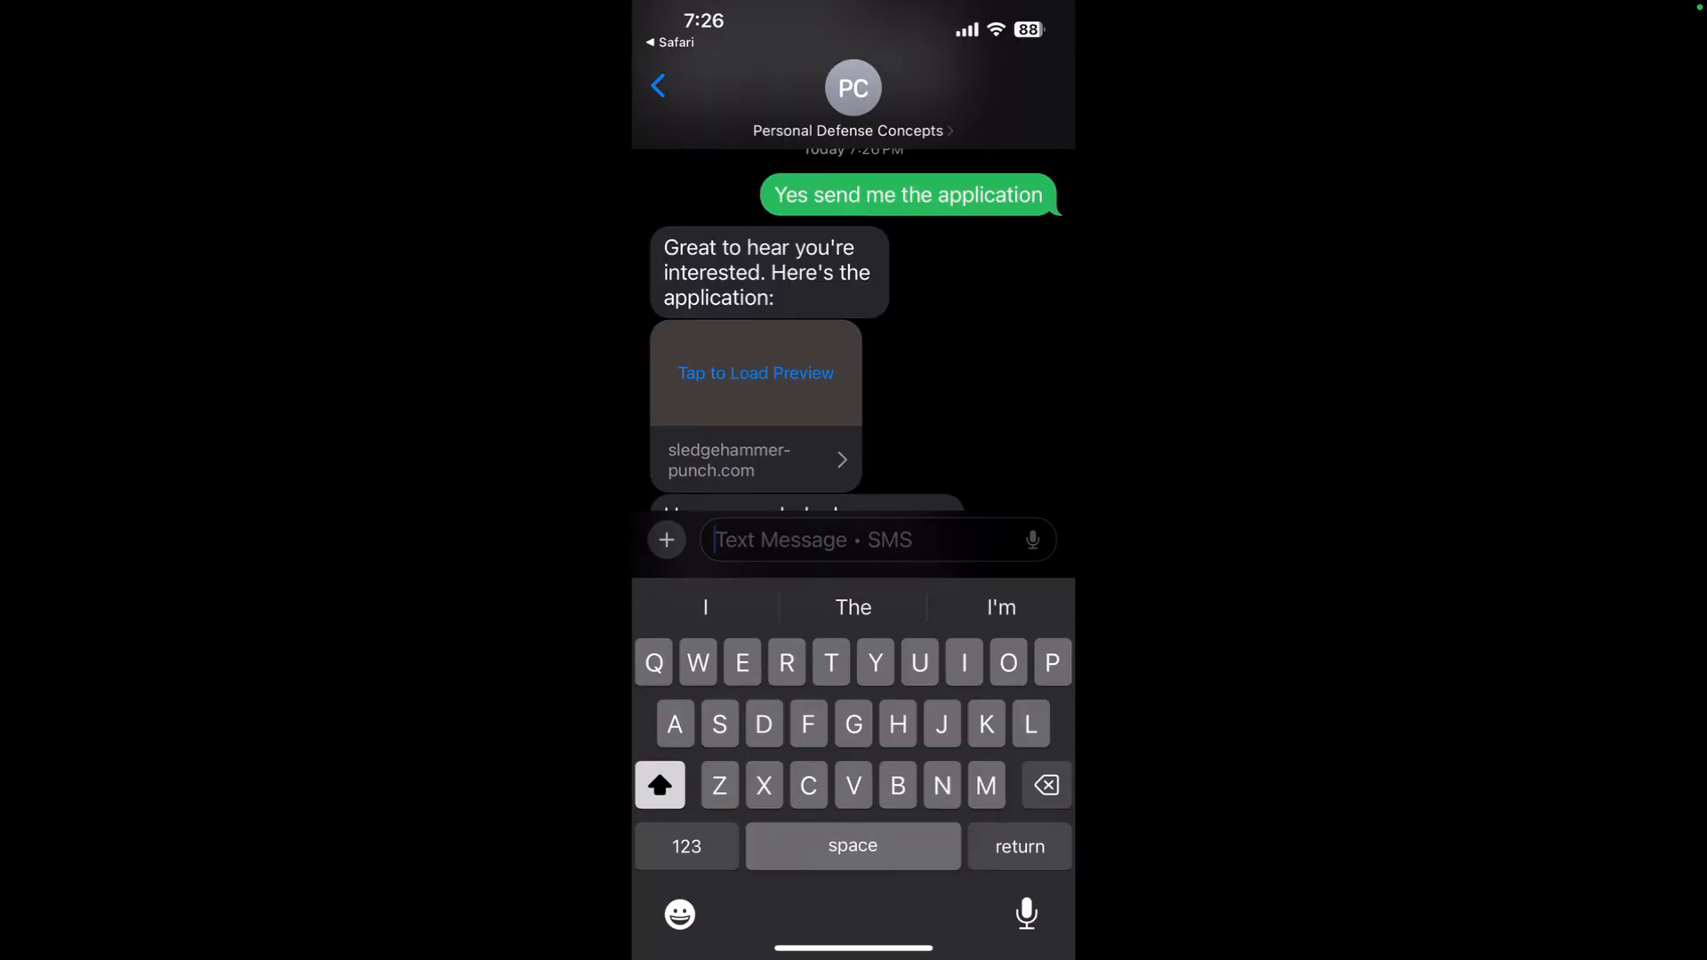
{"action": "scroll", "coordinate": [853, 328], "scroll_direction": "down", "scroll_amount": 2}
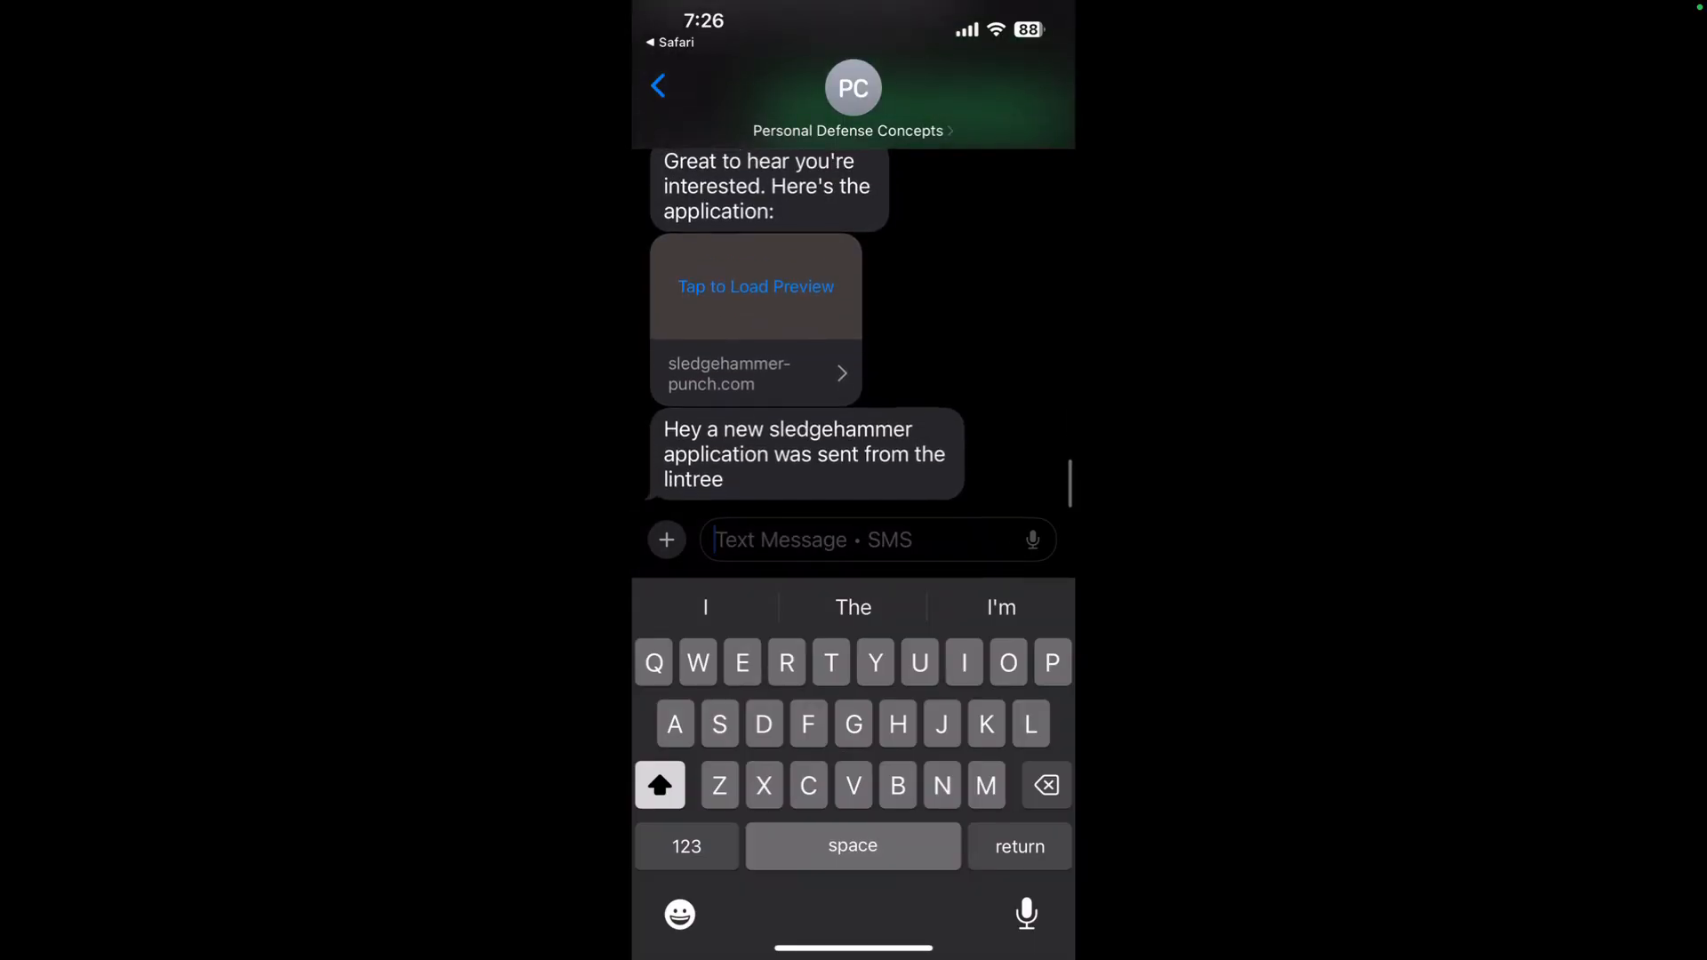
{"action": "scroll", "coordinate": [854, 329], "scroll_direction": "up", "scroll_amount": 2}
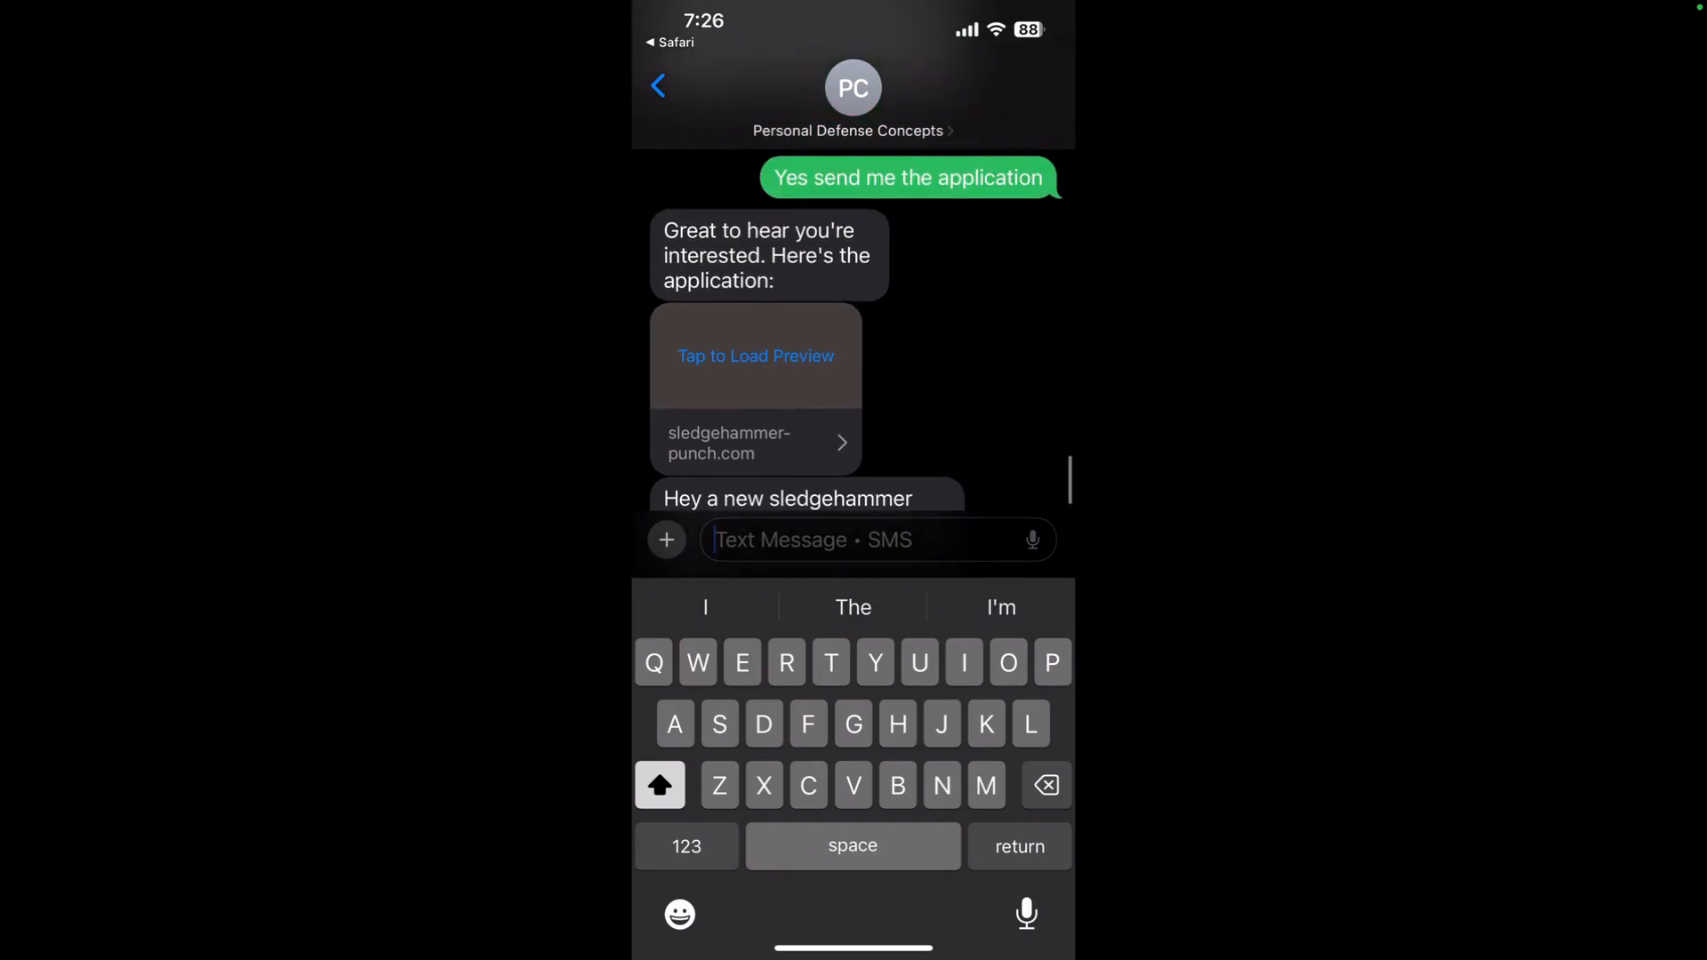
{"action": "scroll", "coordinate": [853, 329], "scroll_direction": "down", "scroll_amount": 2}
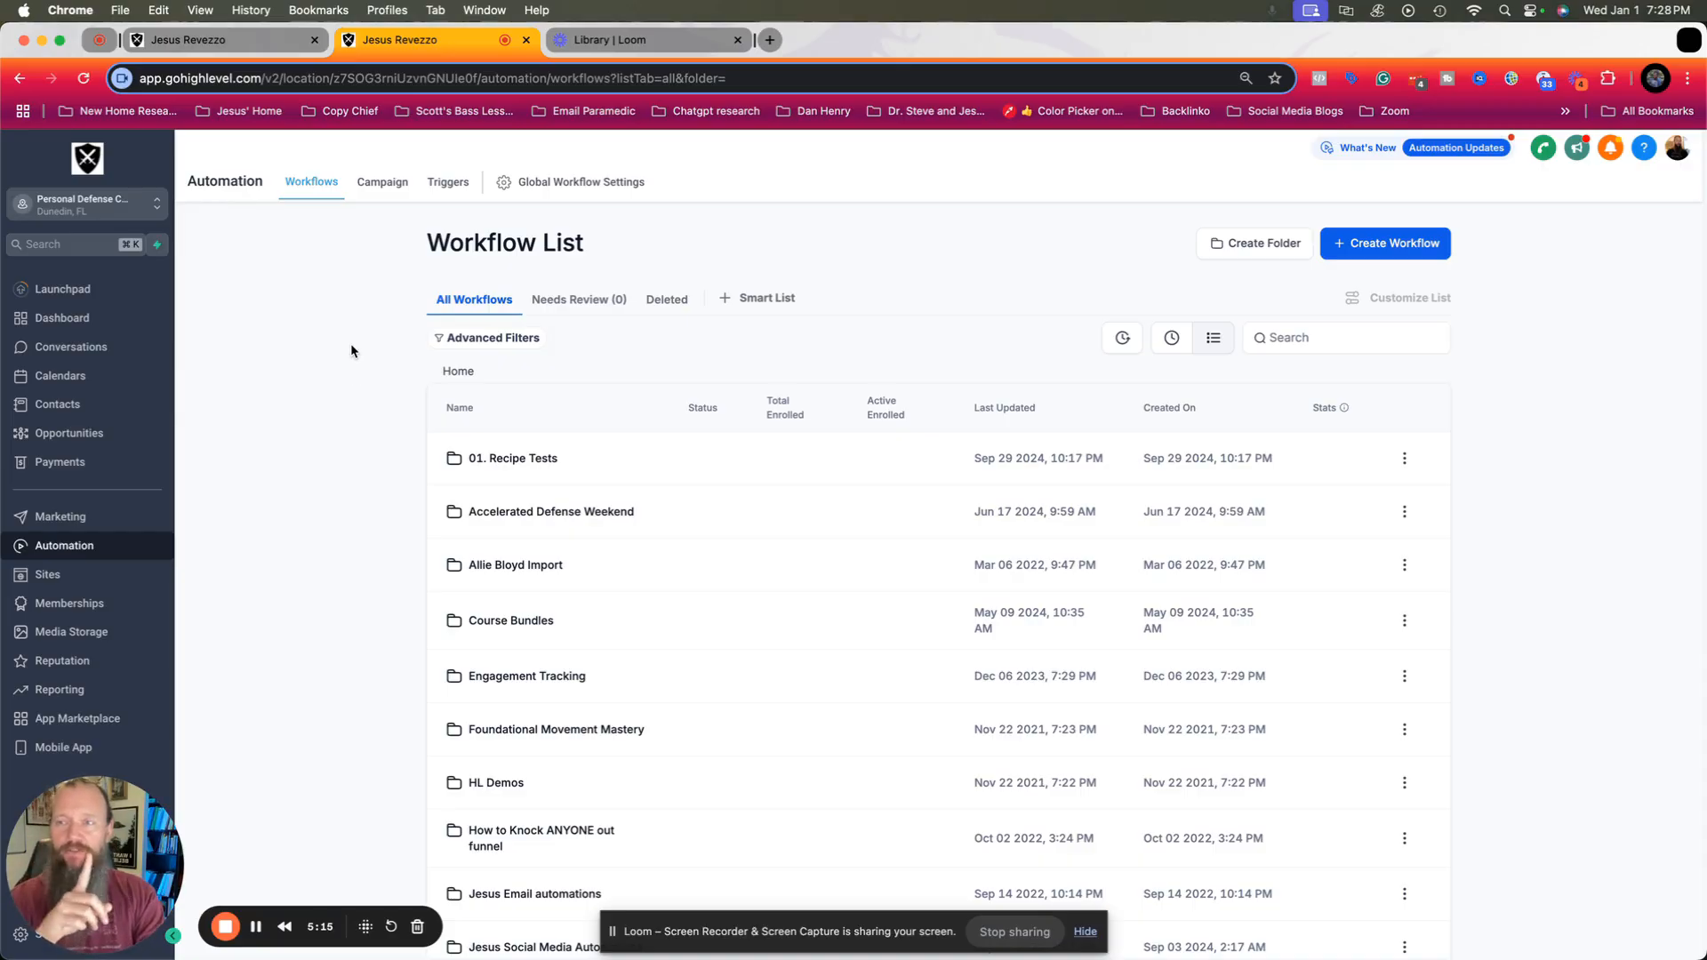
Return to the Application Intro page in the page builder and open the APPLY TODAY button's text and action settings.
{"action": "left_click", "coordinate": [246, 44]}
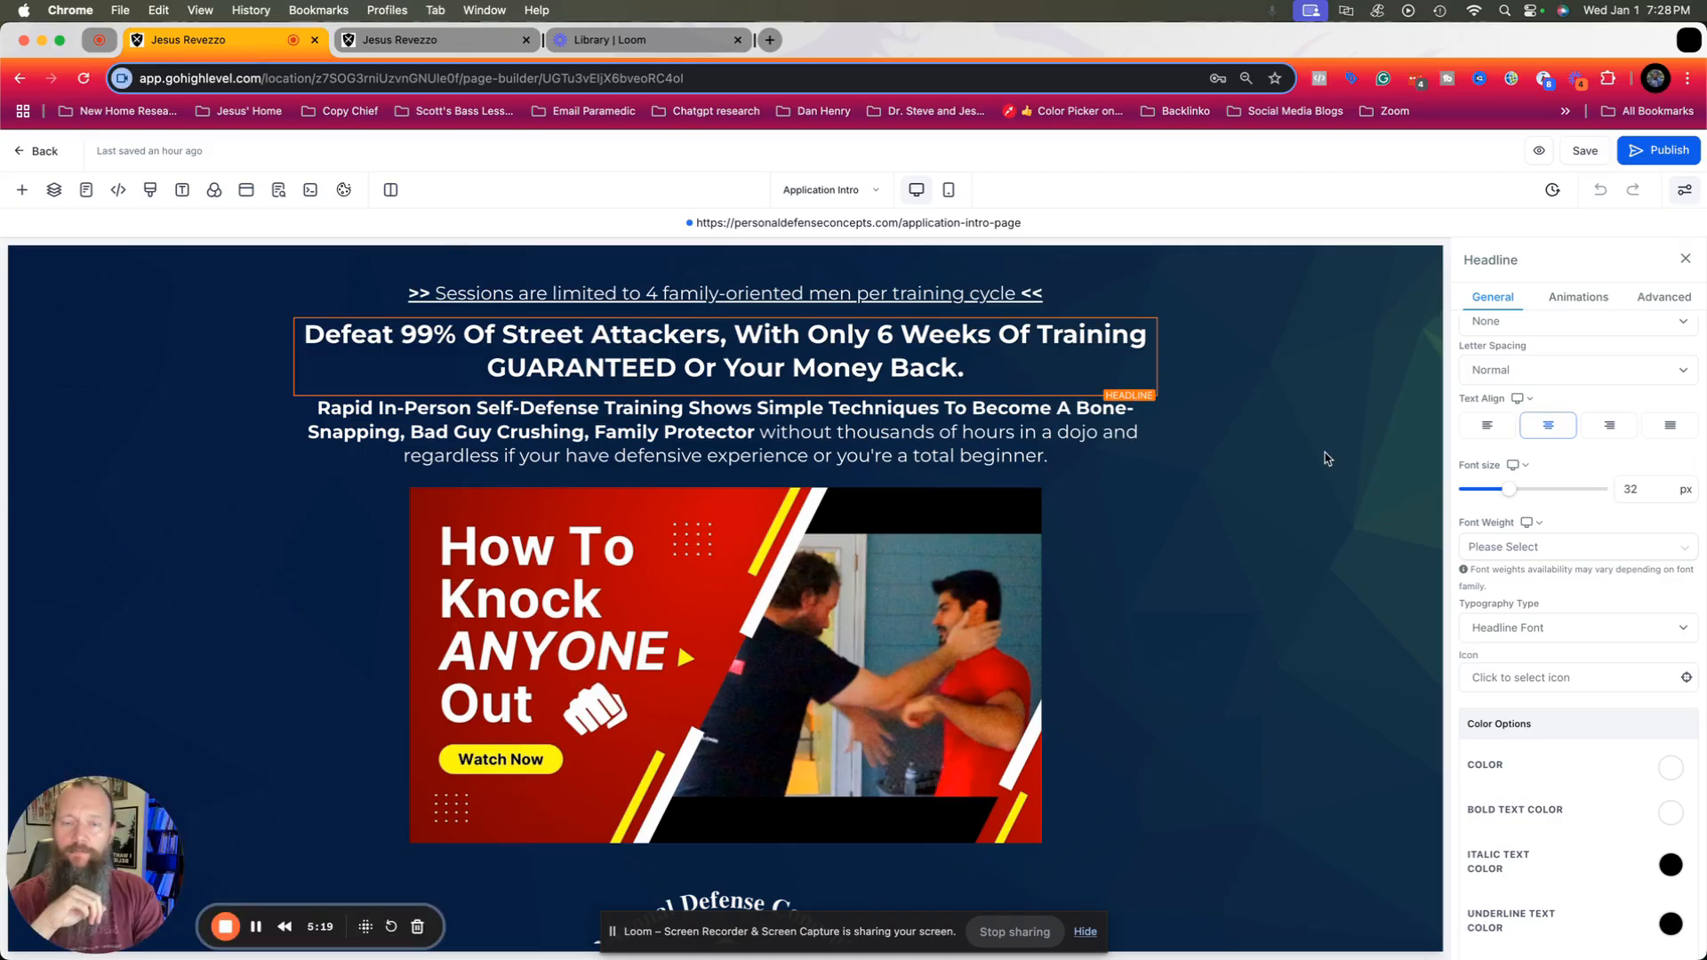
{"action": "scroll", "coordinate": [1326, 458], "scroll_direction": "down", "scroll_amount": 5}
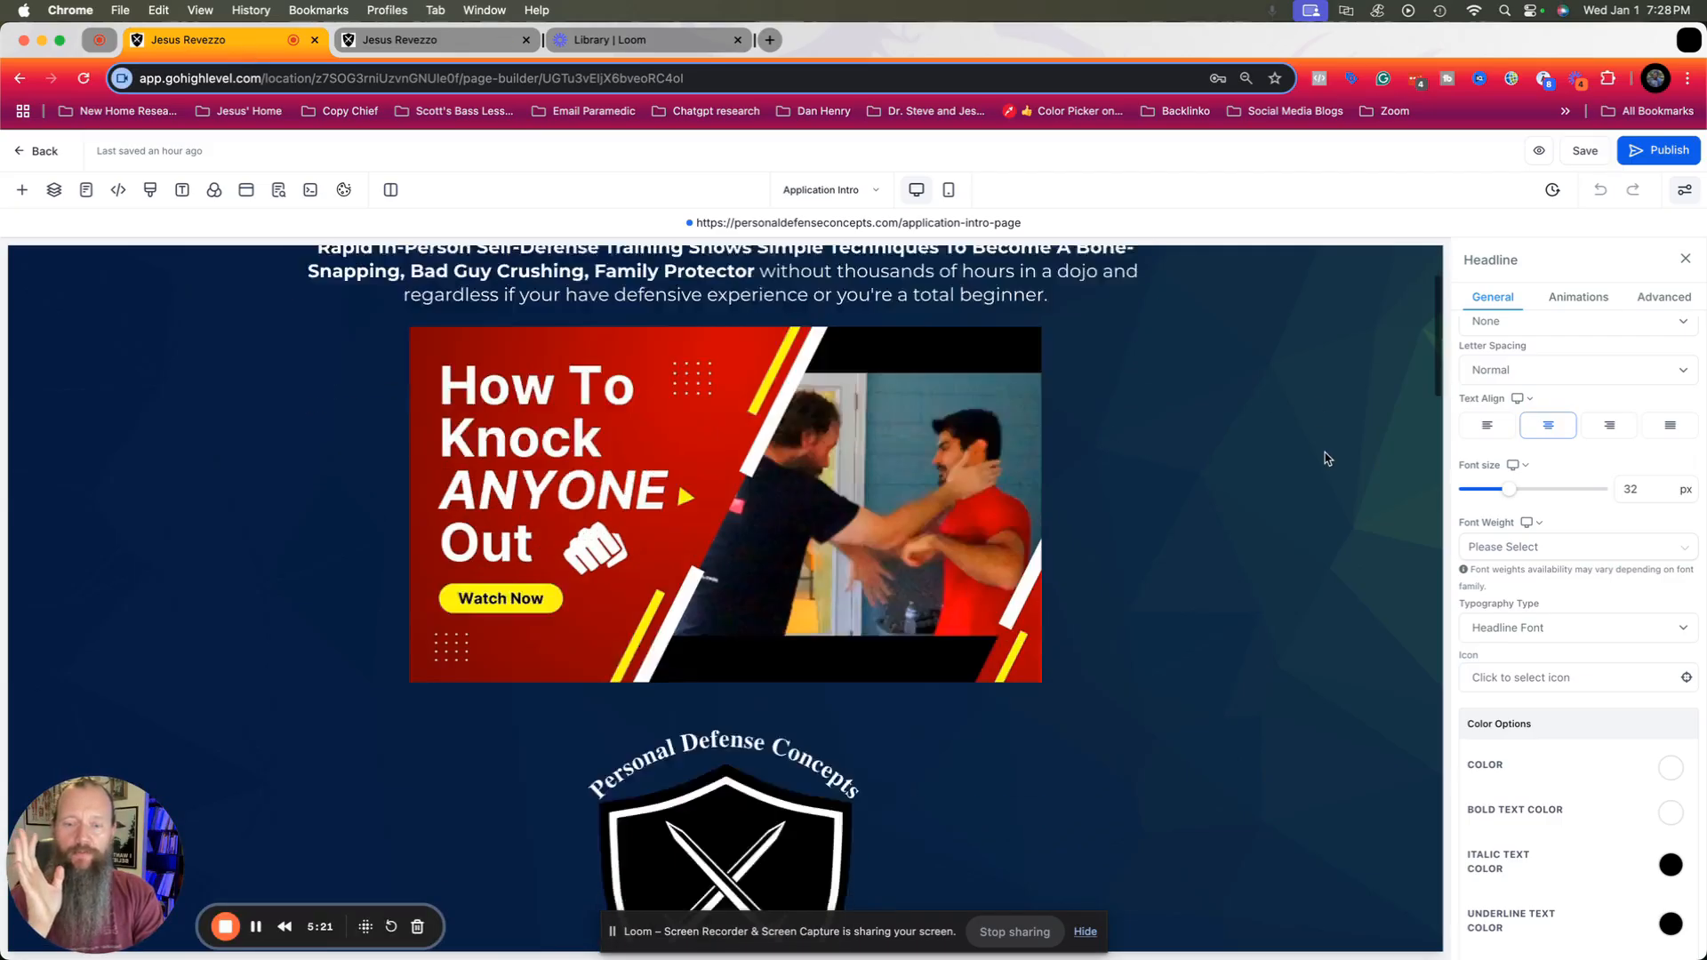
{"action": "scroll", "coordinate": [1326, 458], "scroll_direction": "down", "scroll_amount": 2}
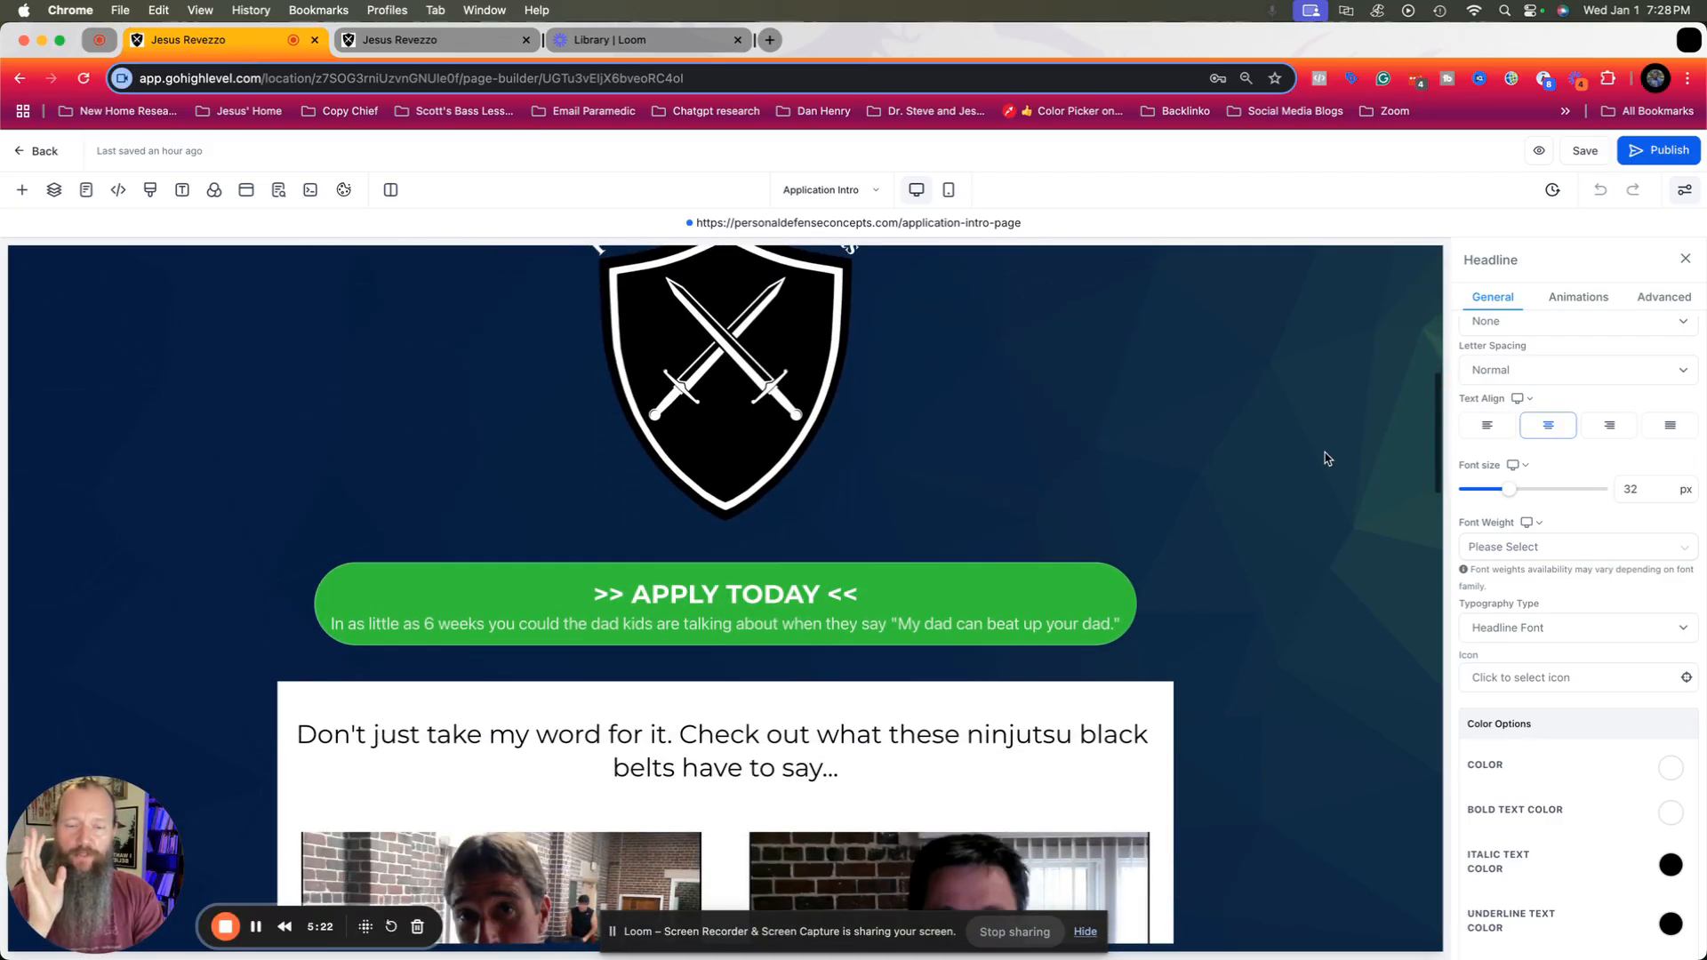
{"action": "left_click", "coordinate": [1046, 608]}
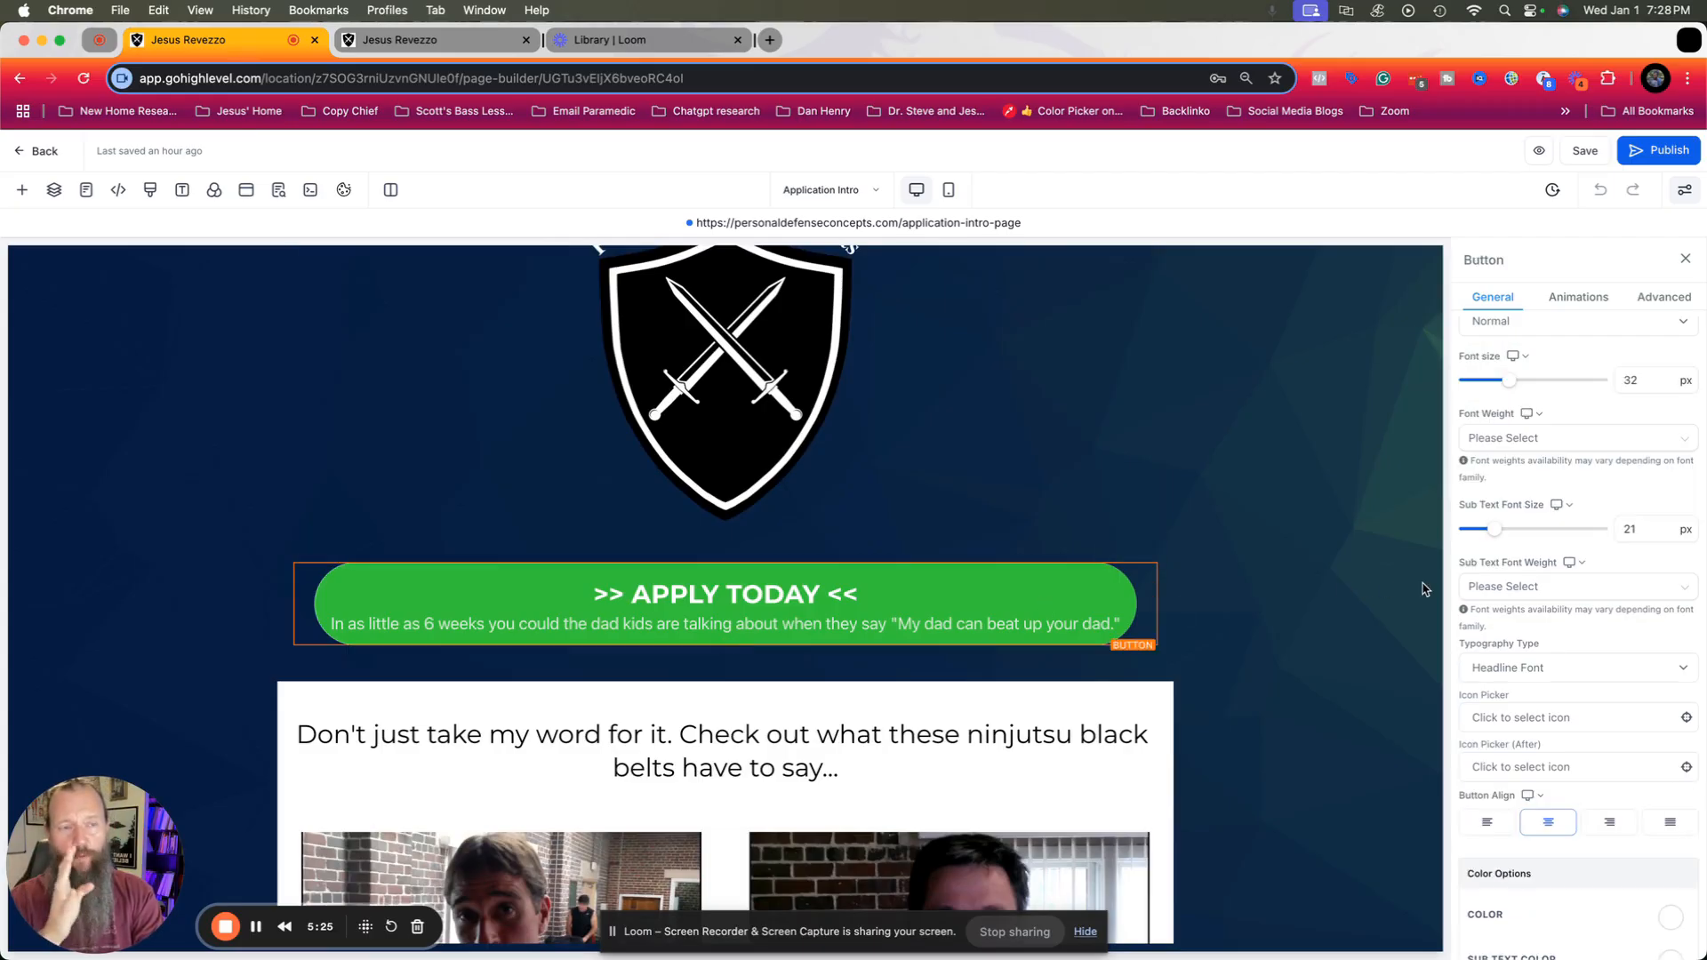
{"action": "scroll", "coordinate": [1528, 556], "scroll_direction": "down", "scroll_amount": 5}
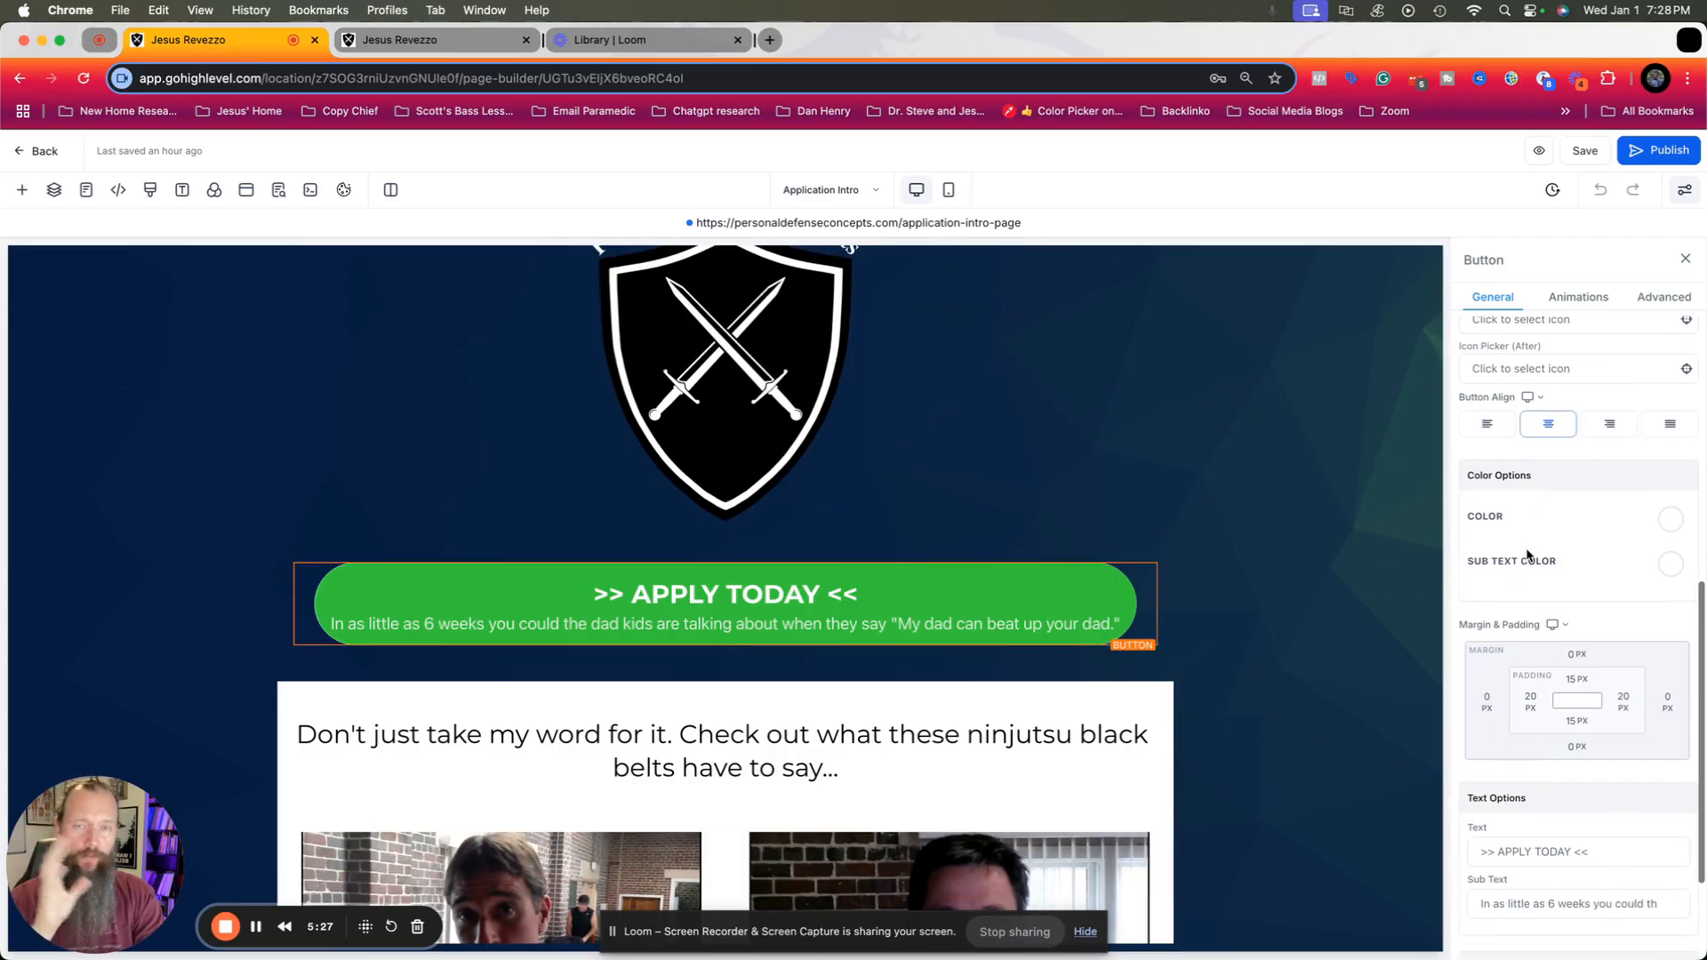
{"action": "scroll", "coordinate": [1527, 554], "scroll_direction": "down", "scroll_amount": 3}
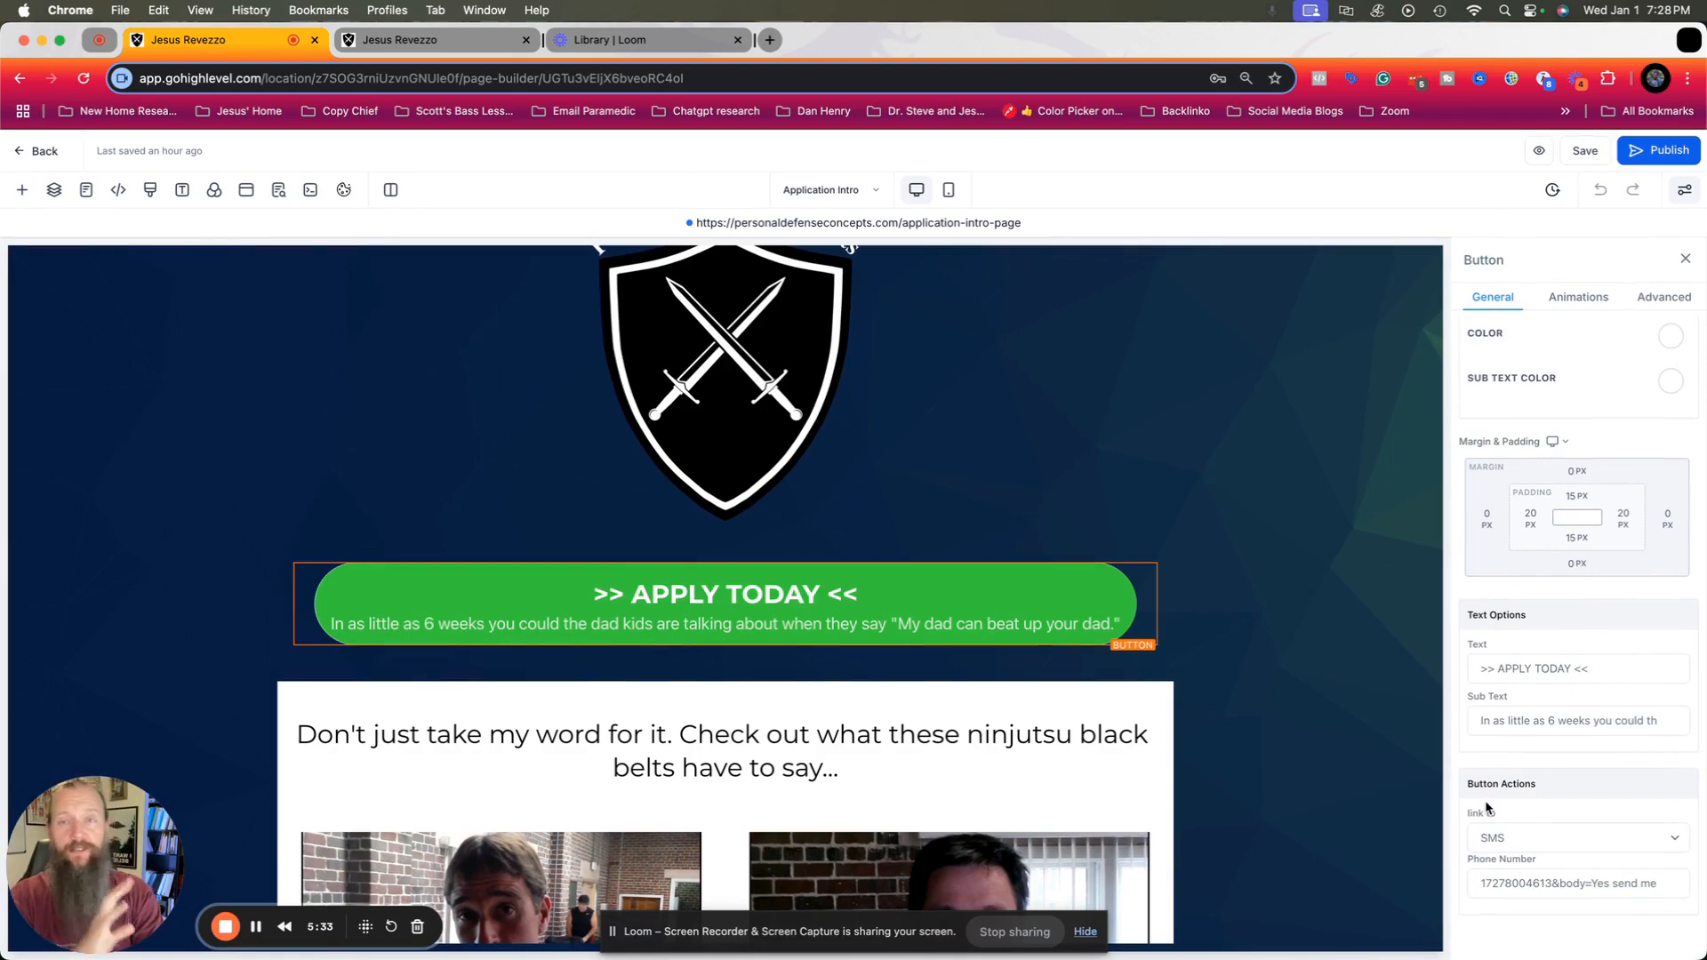
Examine the APPLY TODAY button's link types with SMS kept selected, and read the phone number value including its preloaded message body.
{"action": "left_click", "coordinate": [1582, 848]}
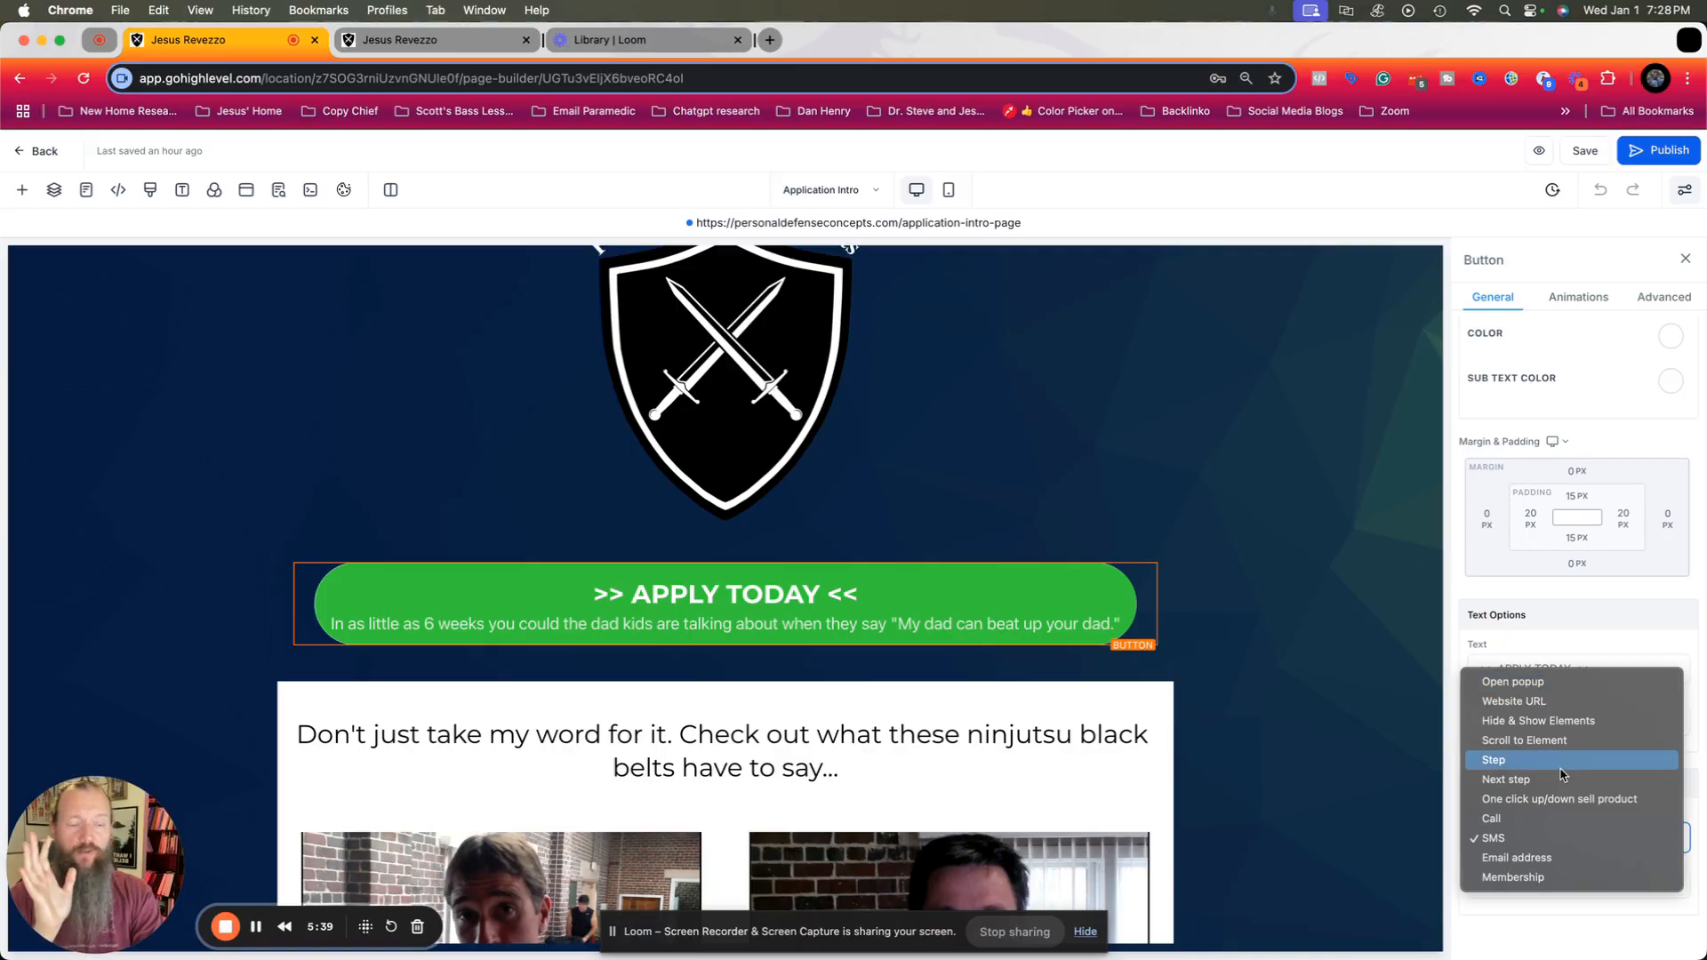
{"action": "left_click", "coordinate": [1553, 848]}
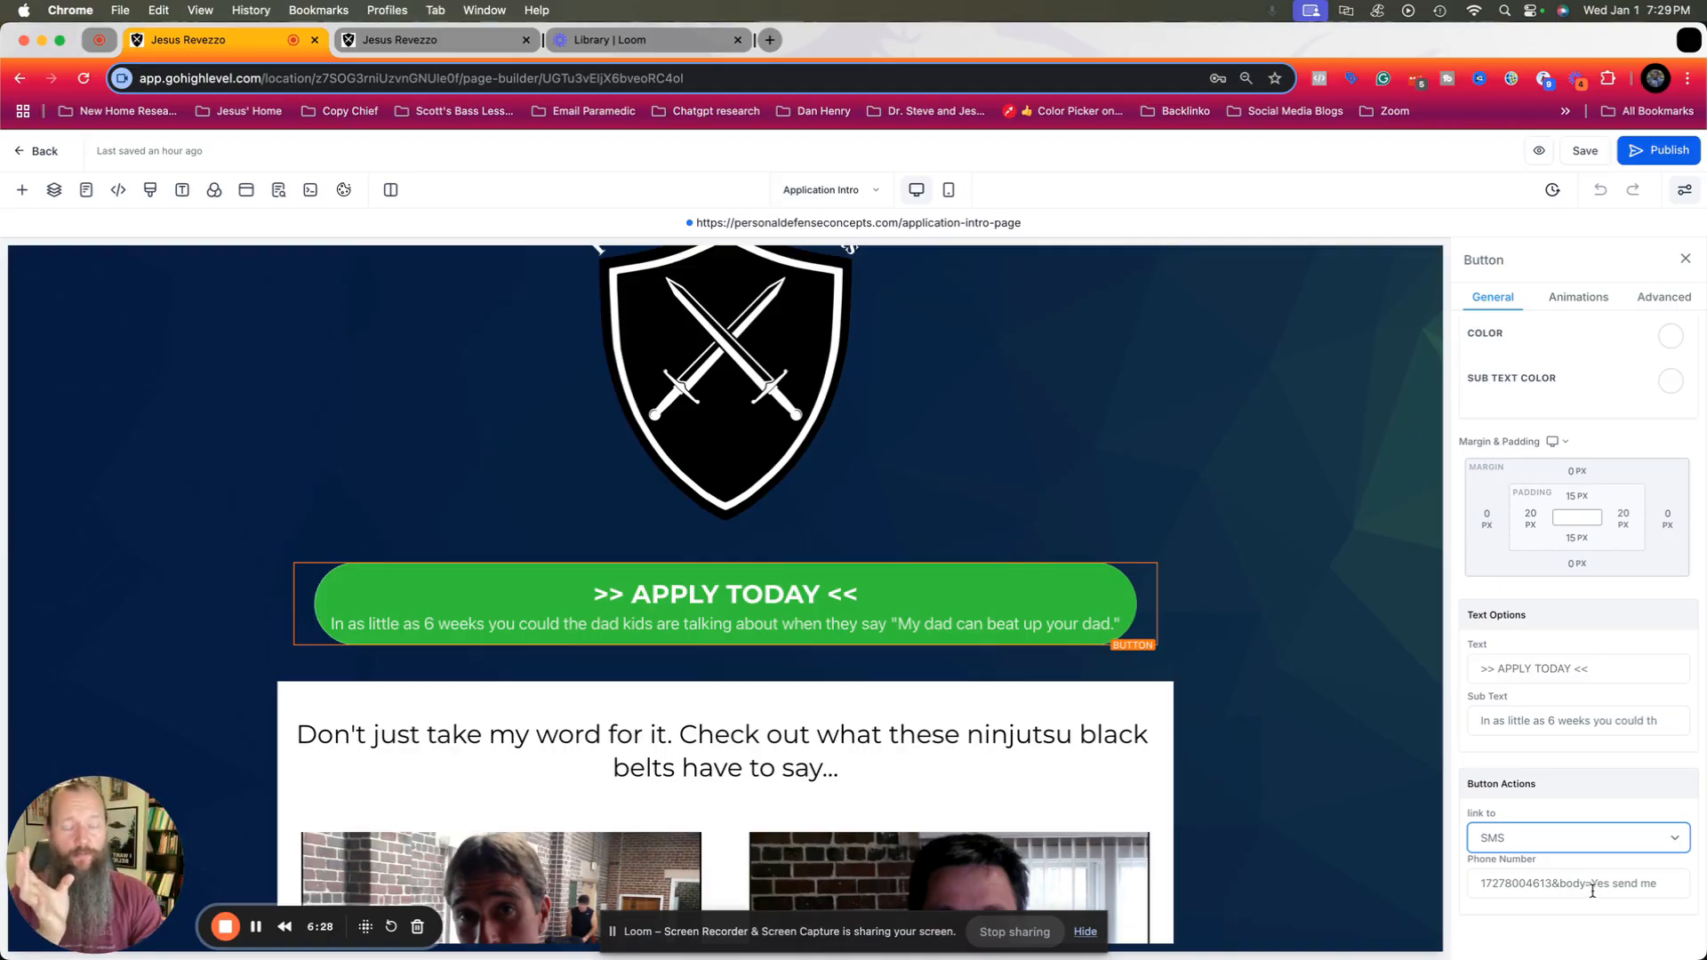
{"action": "left_click_drag", "start_coordinate": [1592, 889], "coordinate": [1675, 879]}
{"action": "left_click", "coordinate": [1374, 870]}
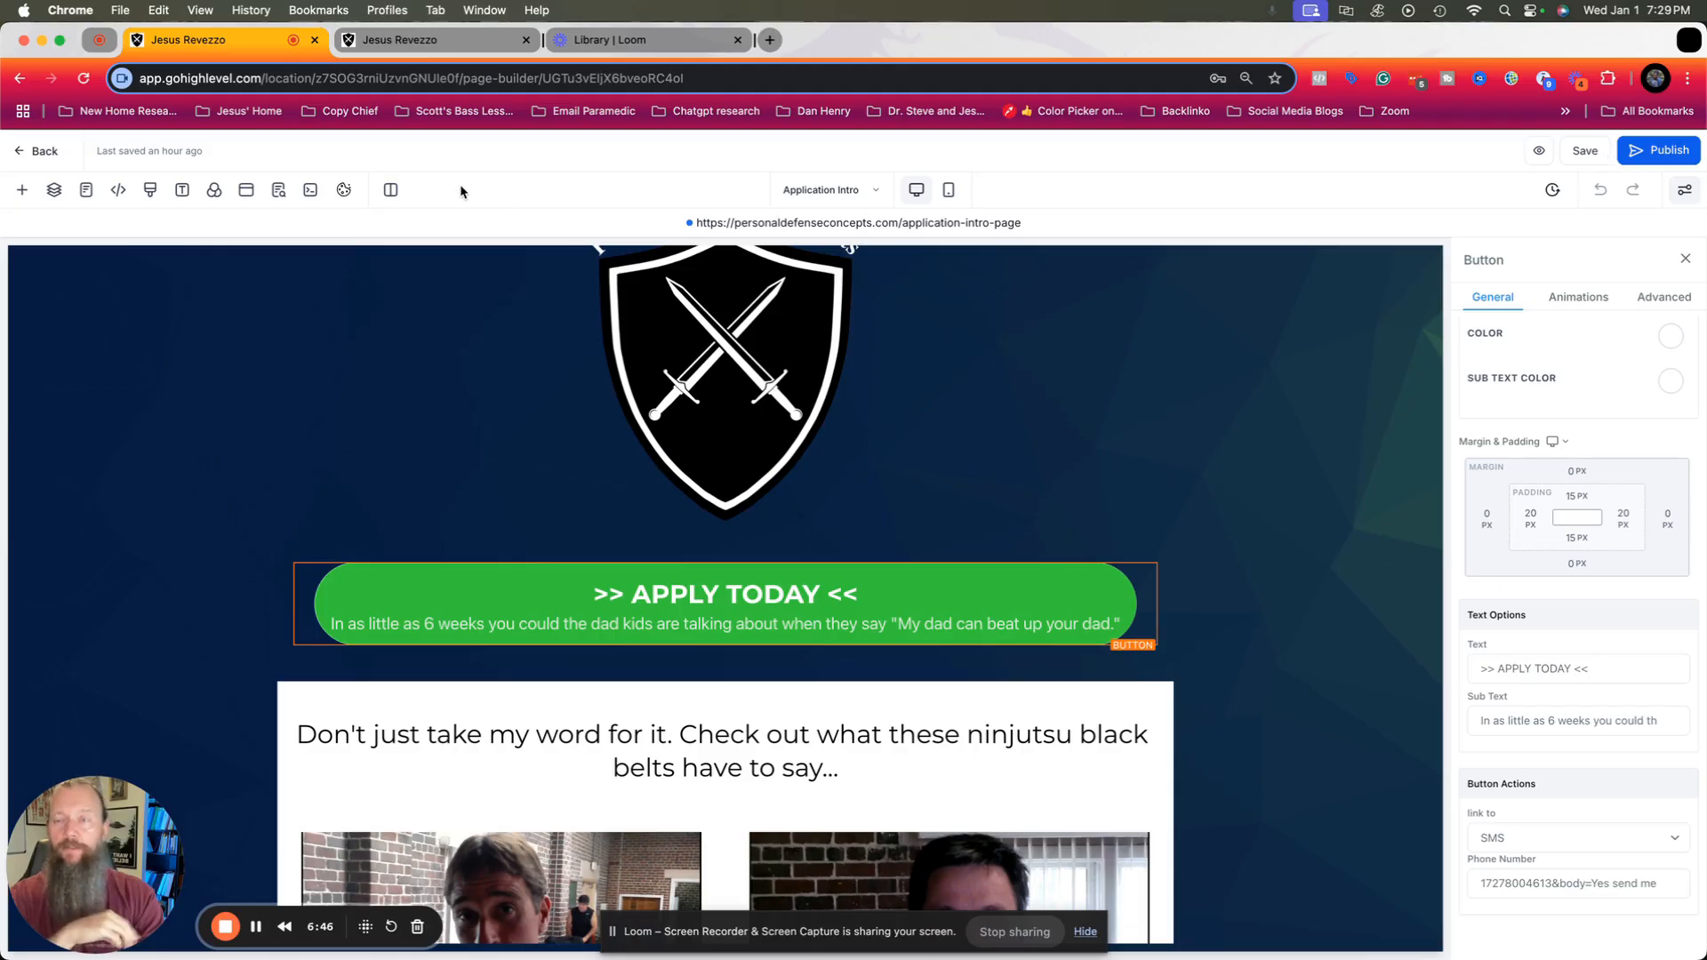
Review the Customer Replied trigger, SMS action and Internal Notification action in the "Test preloaded SMS messaging" workflow.
{"action": "left_click", "coordinate": [448, 51]}
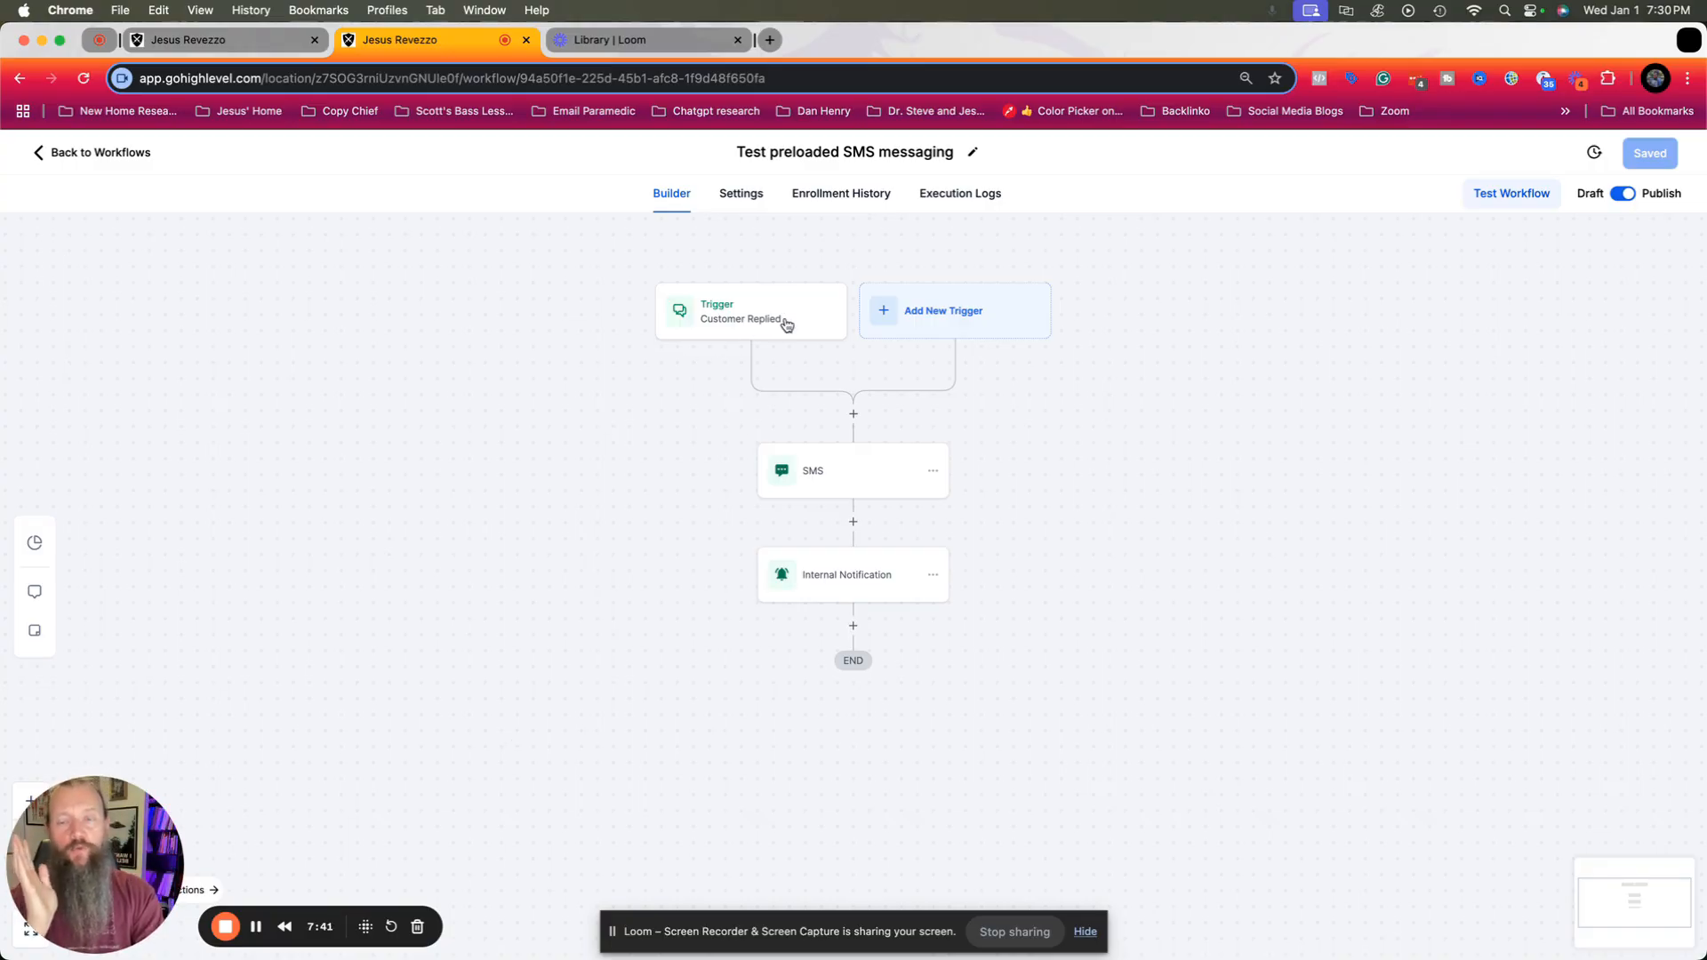
{"action": "left_click", "coordinate": [702, 311]}
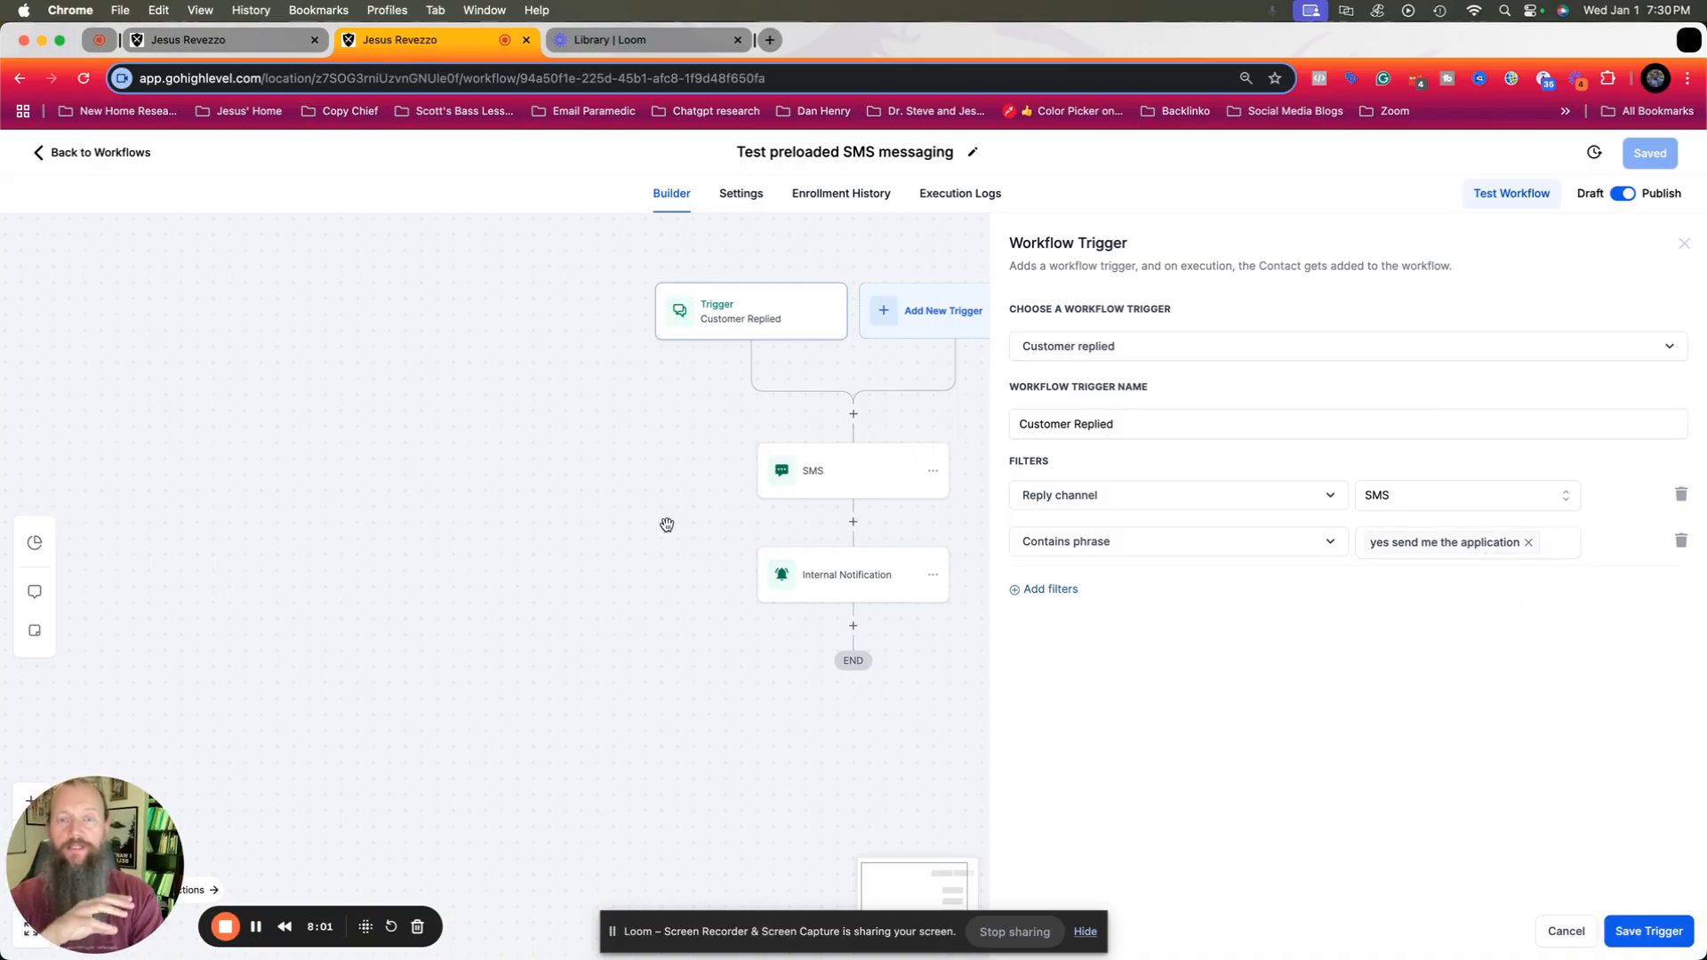
{"action": "left_click", "coordinate": [885, 484]}
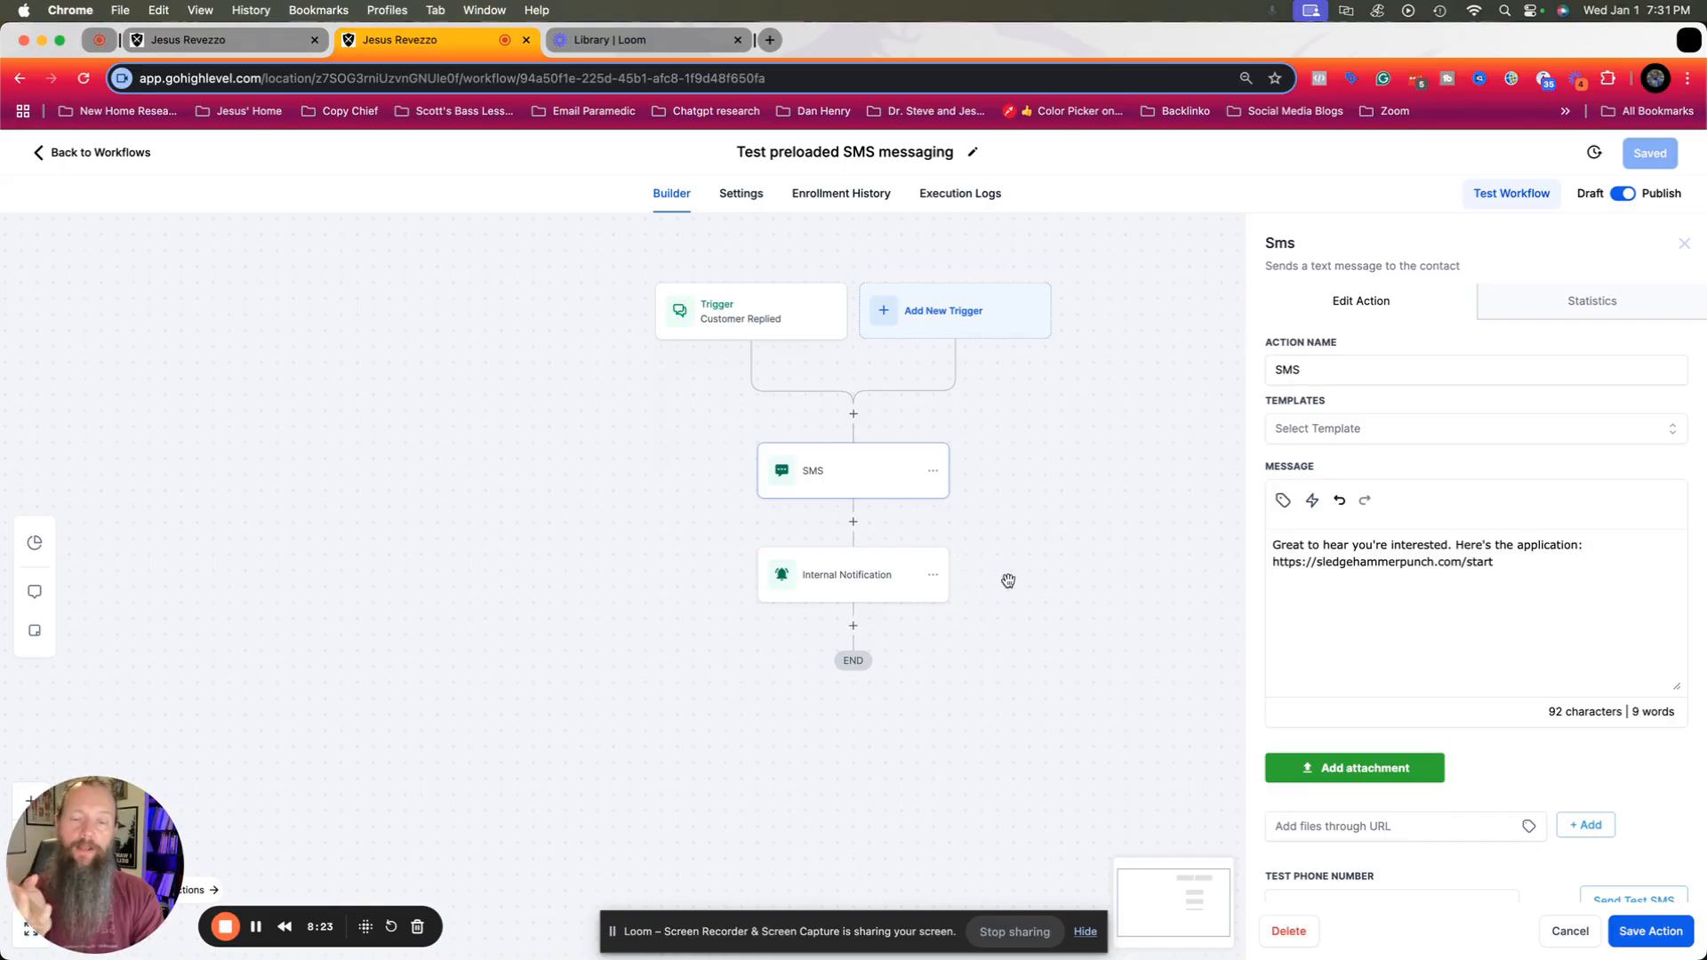
{"action": "left_click", "coordinate": [885, 590]}
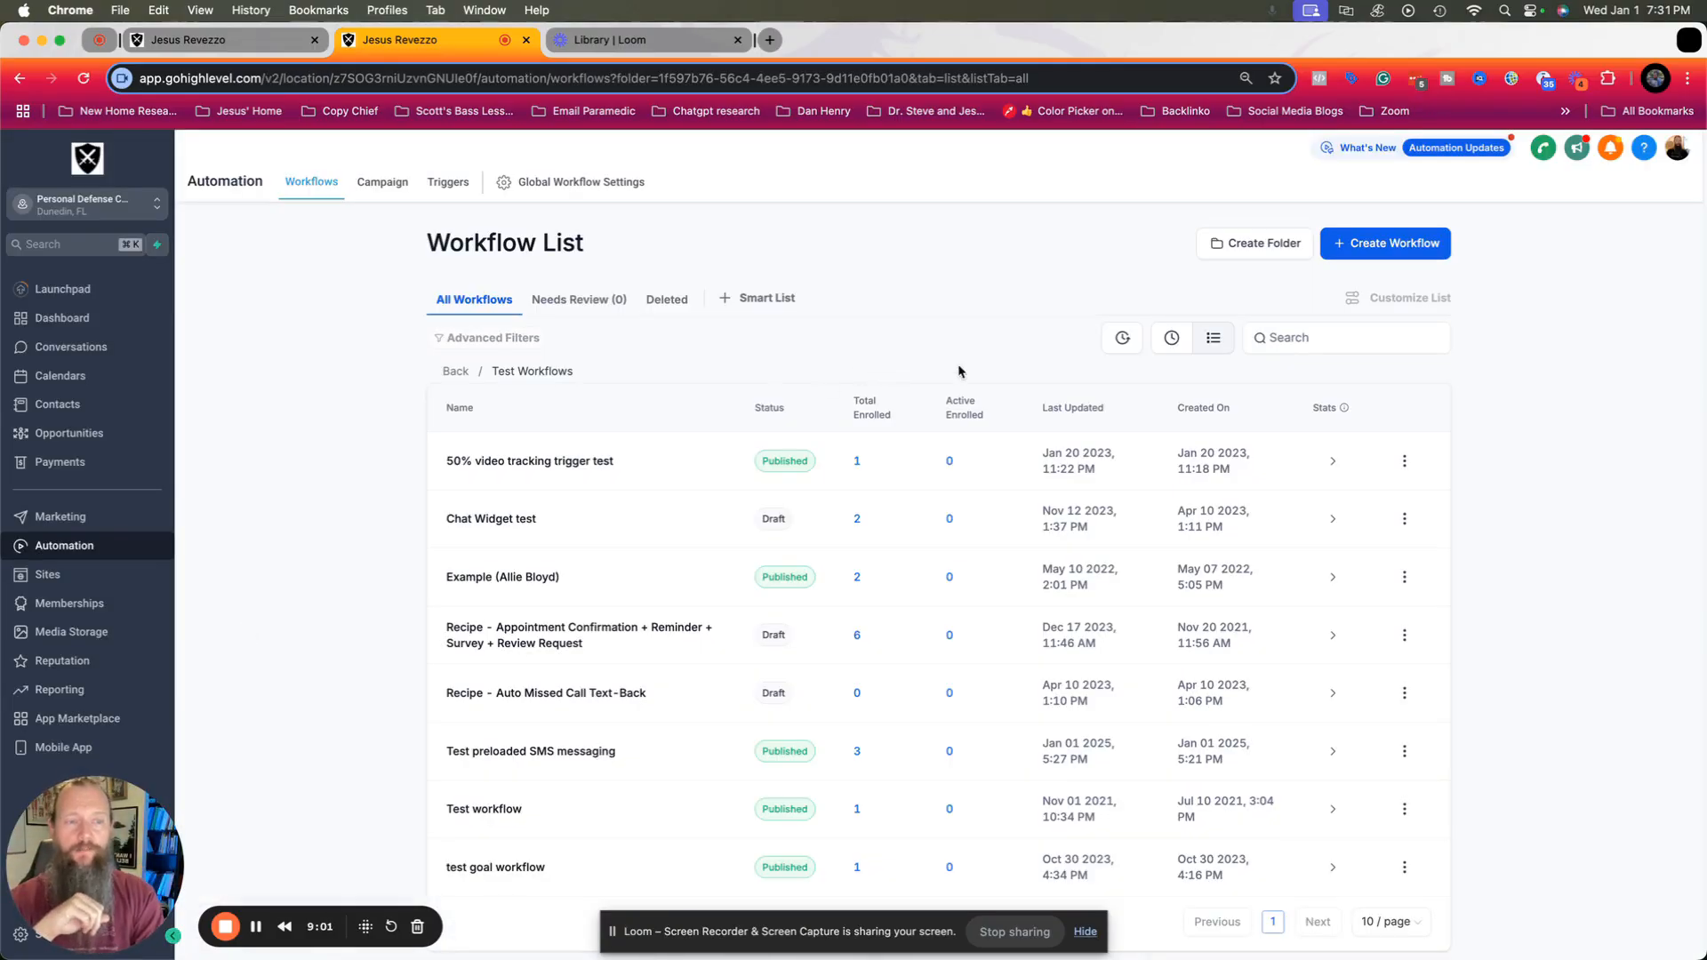
Create a workflow from scratch in the Test Workflows folder and choose Customer Replied as its trigger.
{"action": "left_click", "coordinate": [1385, 258]}
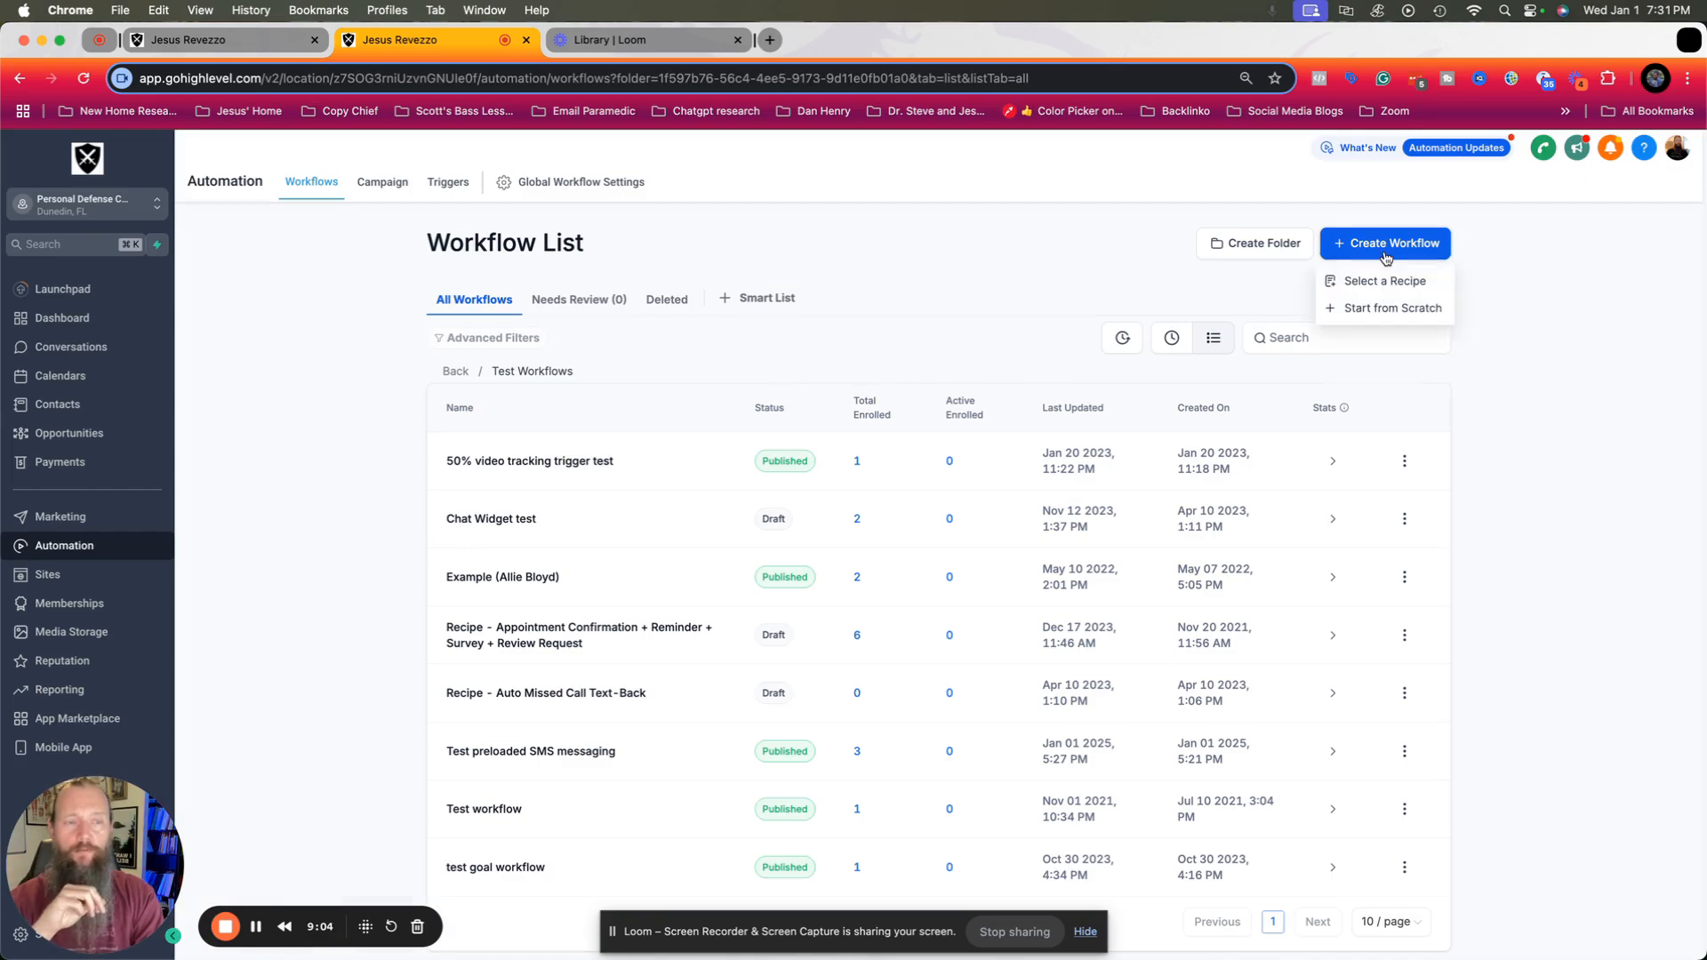
{"action": "left_click", "coordinate": [1370, 311]}
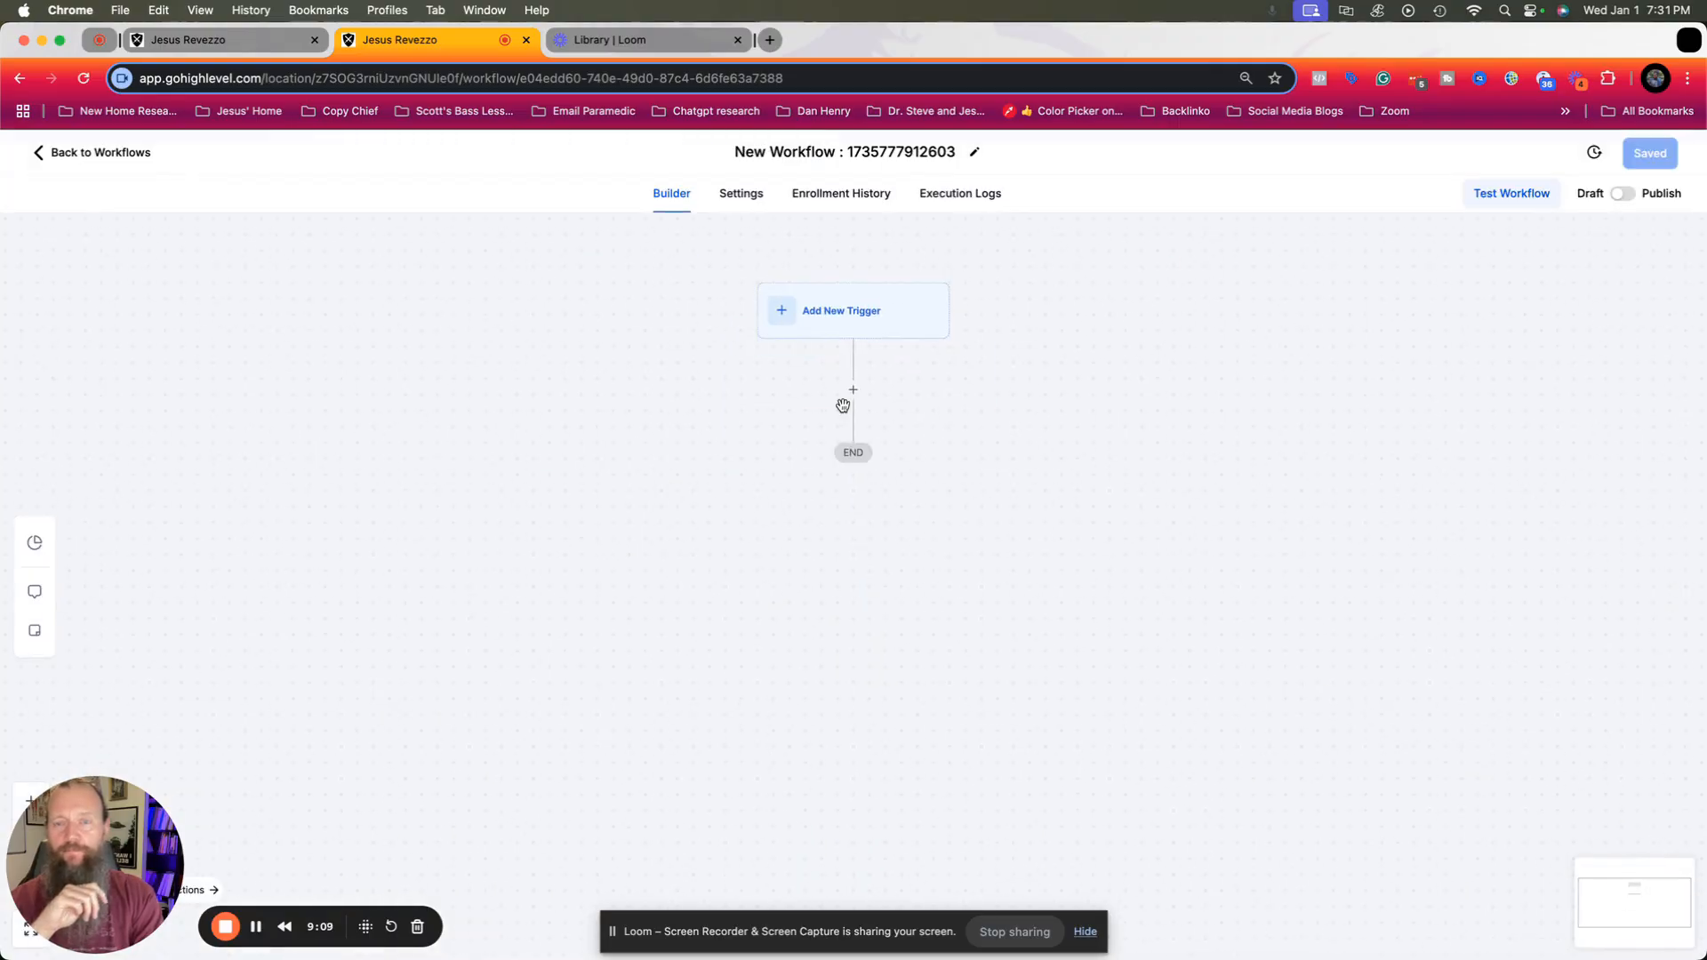
{"action": "left_click", "coordinate": [837, 320]}
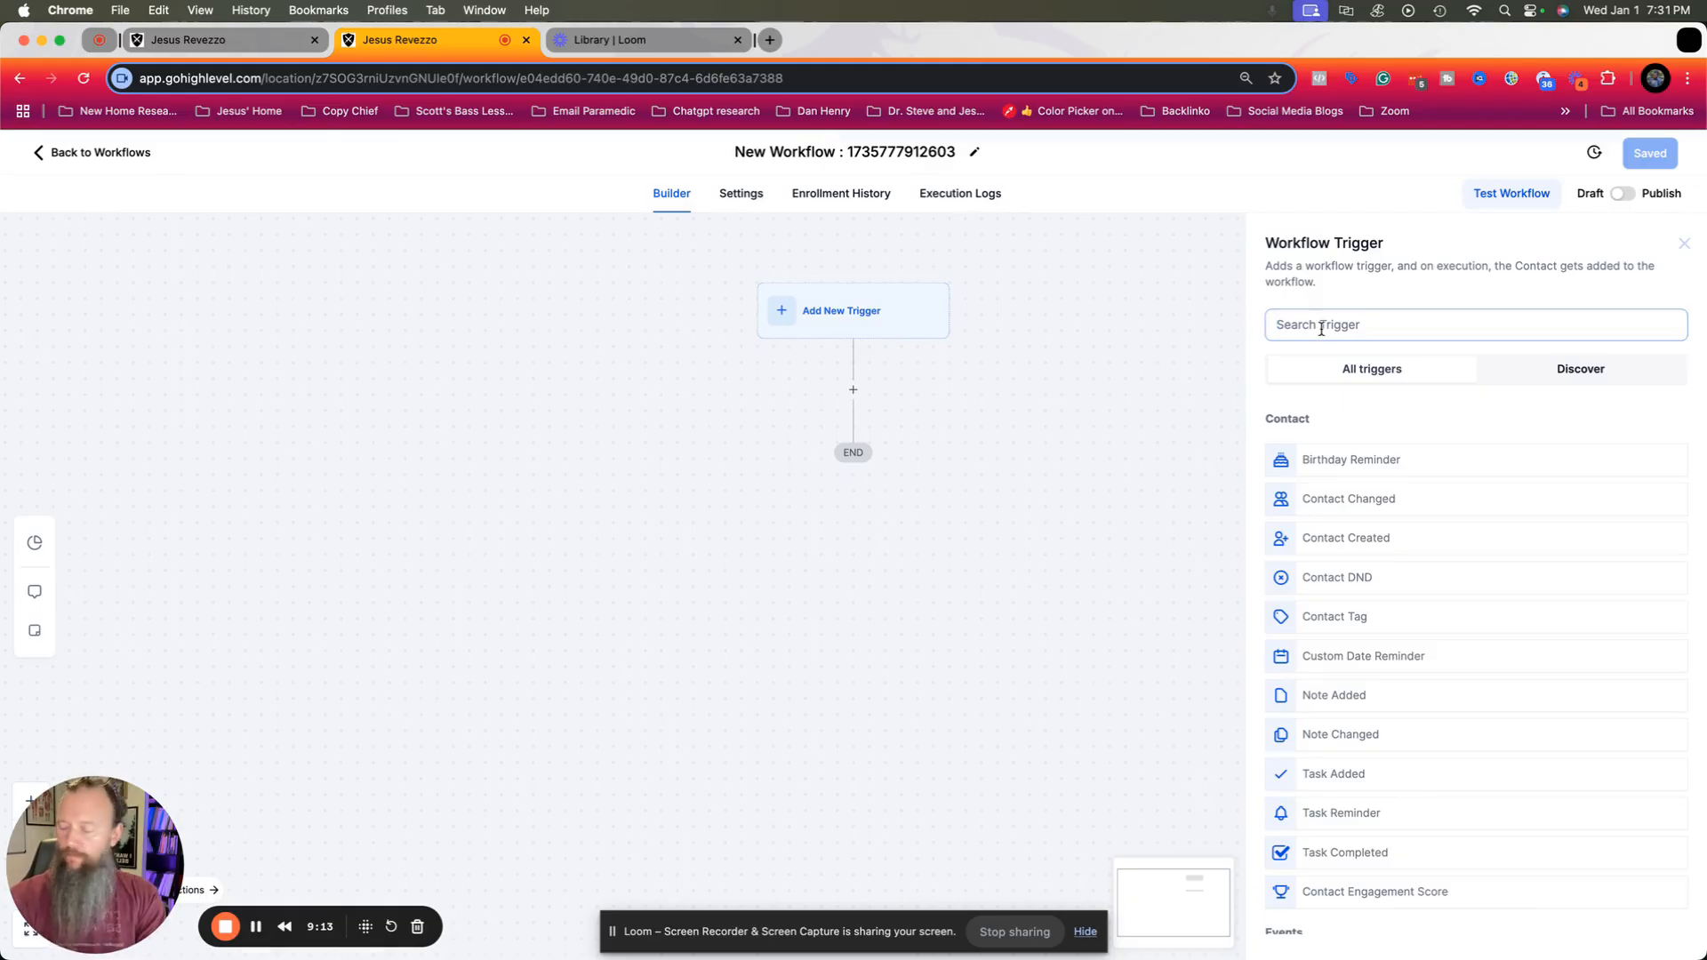
{"action": "type", "text": "customer"}
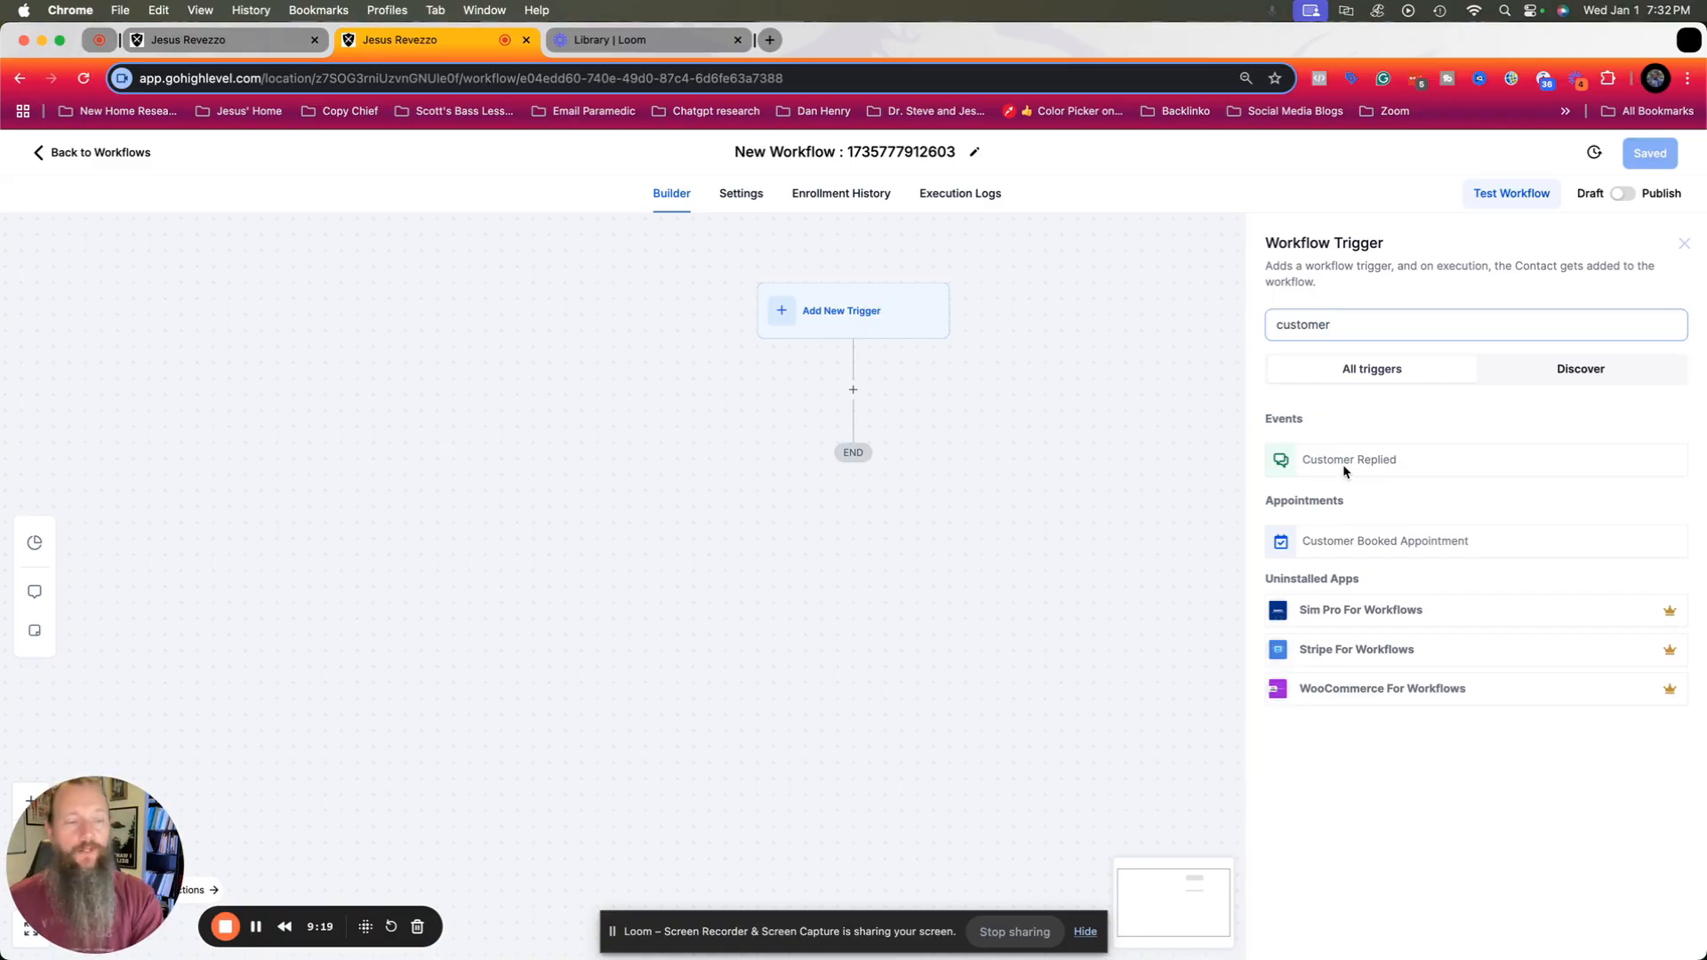
{"action": "left_click", "coordinate": [1346, 462]}
Add a Reply channel filter to the Customer Replied trigger and set it to SMS.
{"action": "left_click", "coordinate": [1050, 476]}
{"action": "left_click", "coordinate": [1106, 504]}
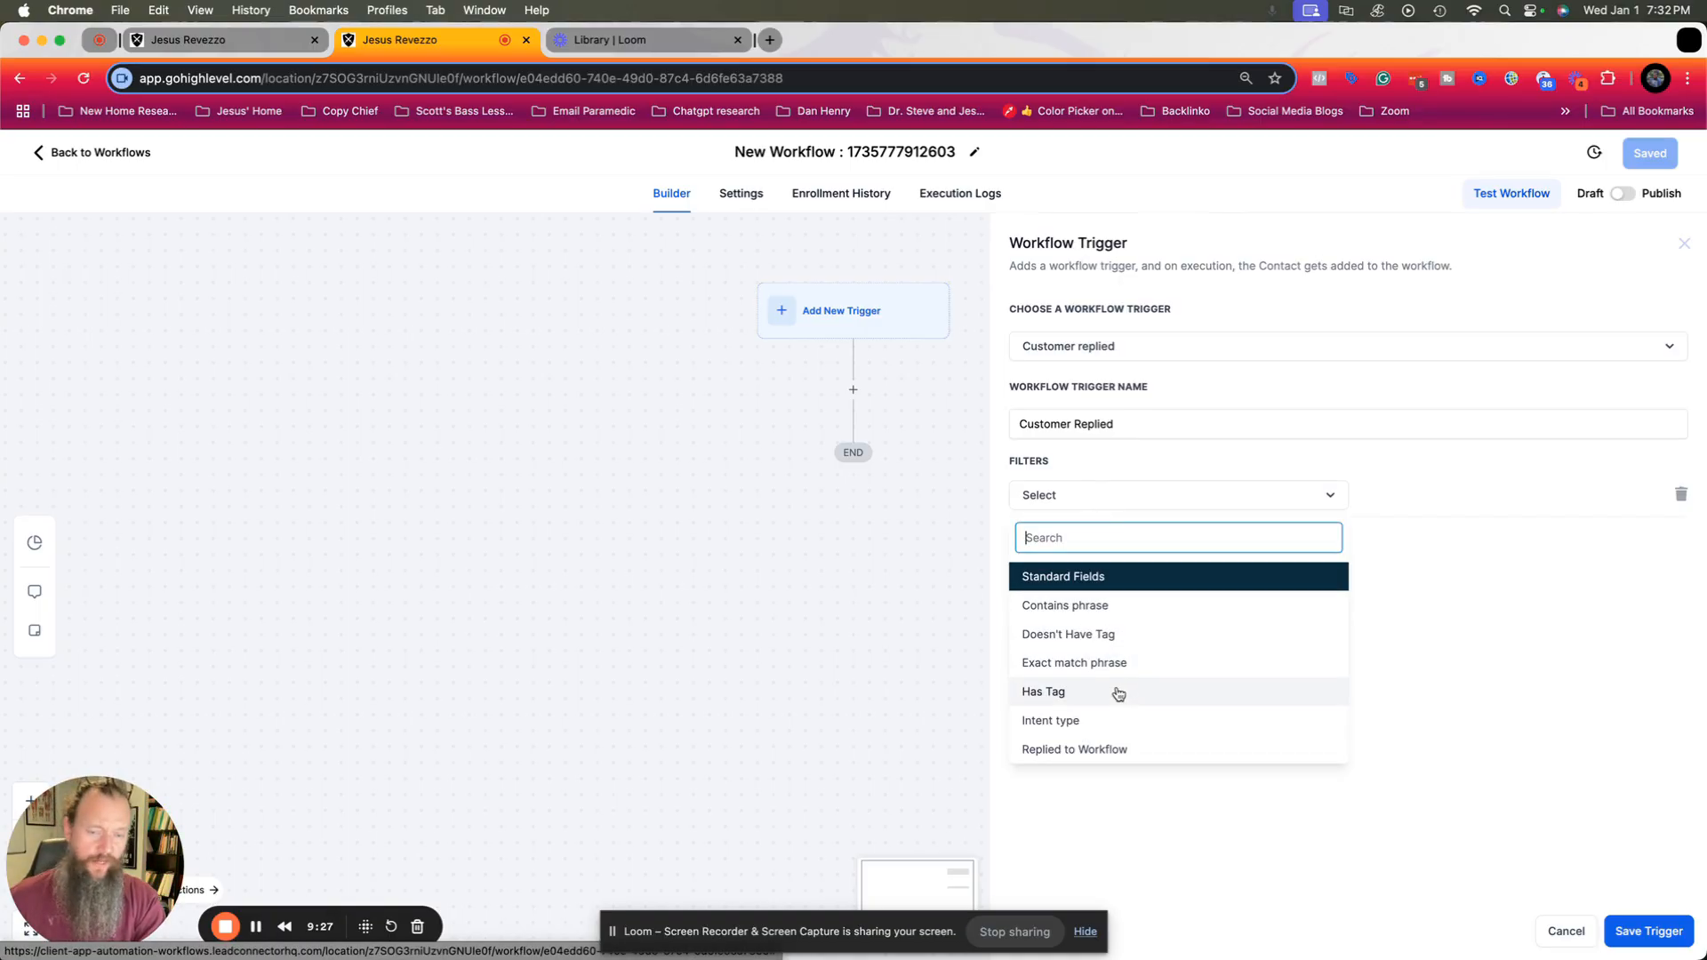
{"action": "scroll", "coordinate": [1134, 747], "scroll_direction": "down", "scroll_amount": 2}
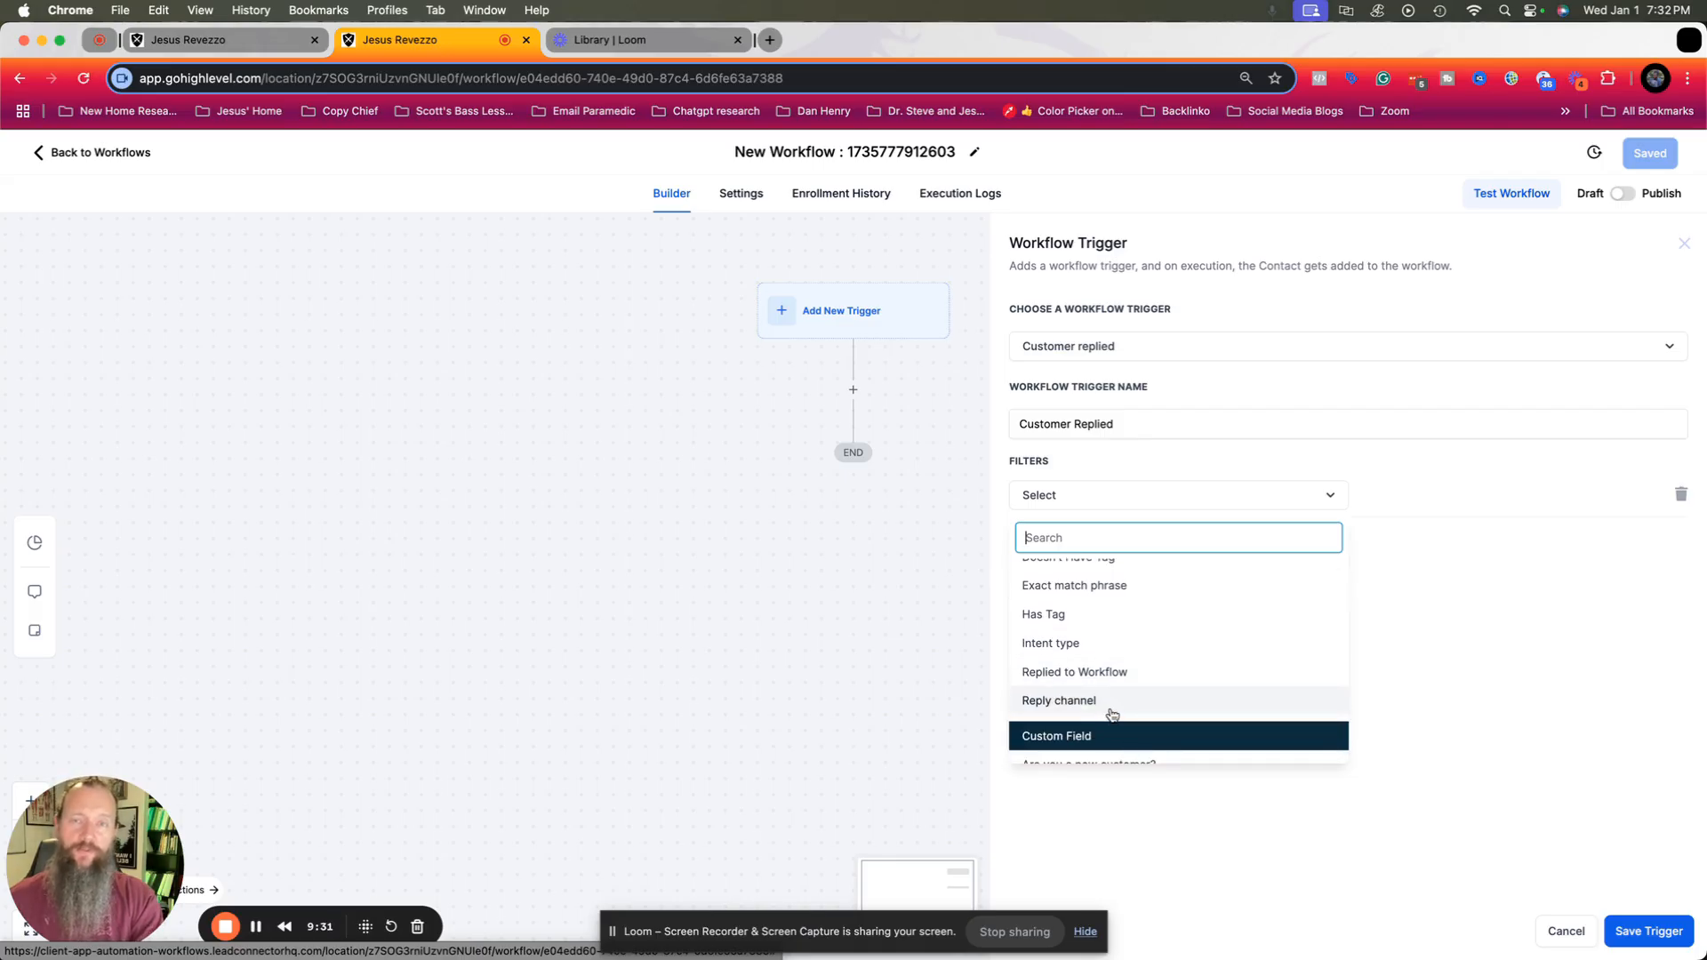
{"action": "scroll", "coordinate": [1112, 702], "scroll_direction": "up", "scroll_amount": 2}
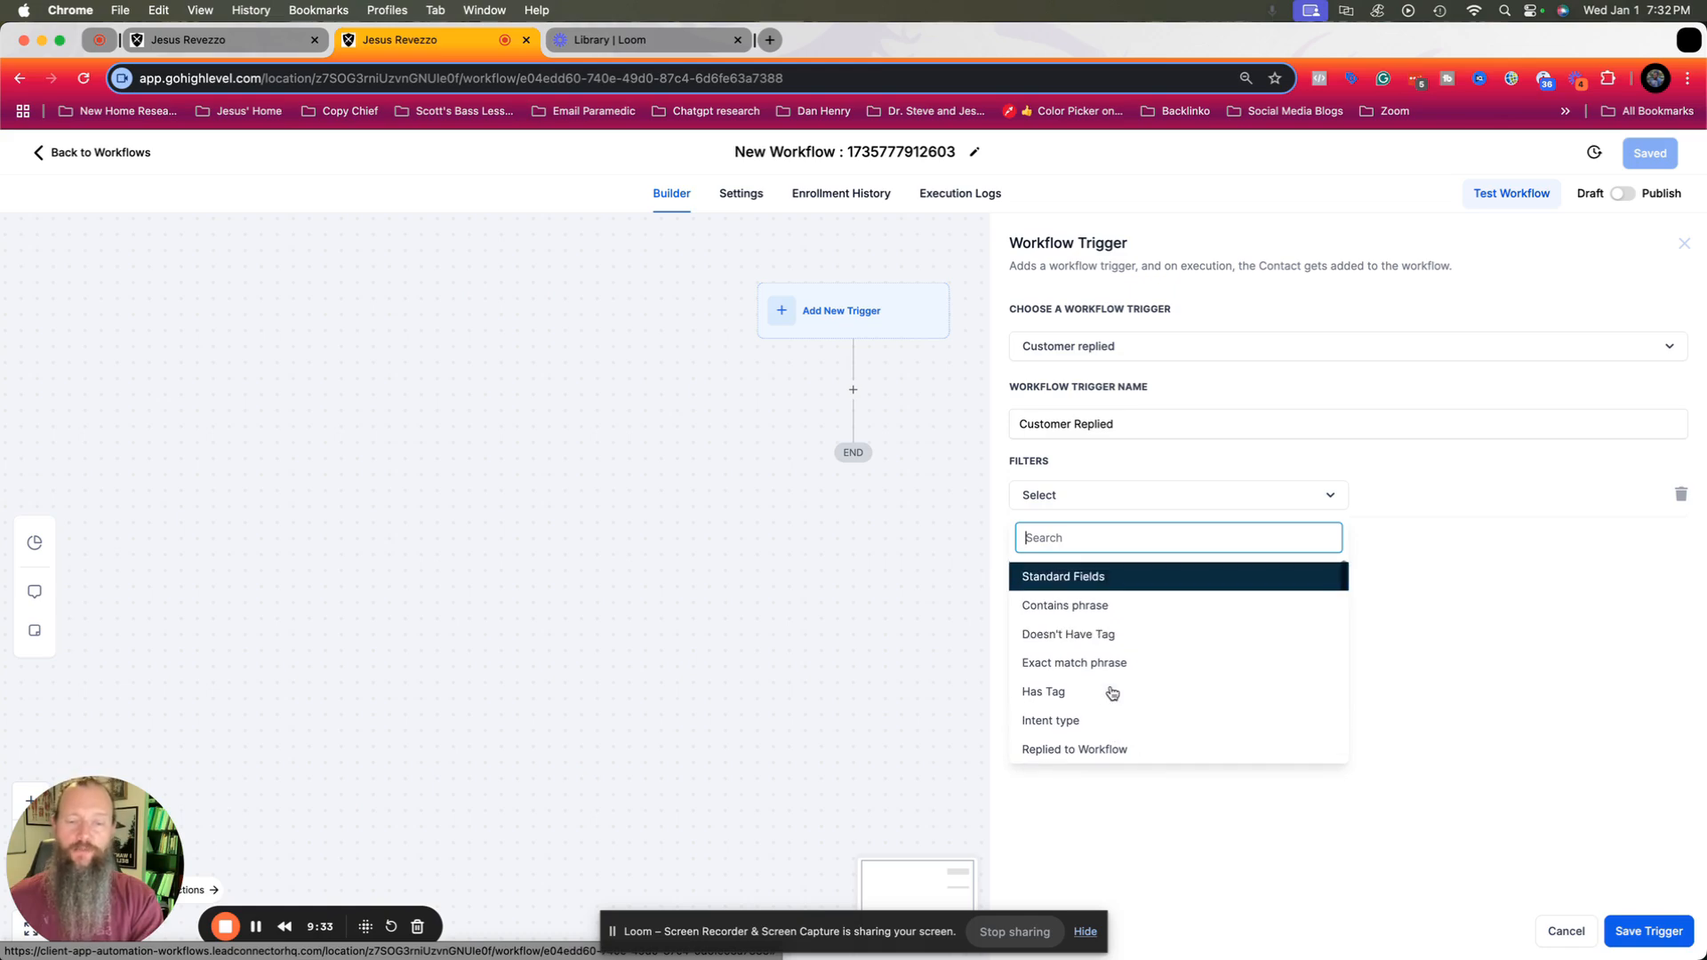
{"action": "scroll", "coordinate": [1111, 693], "scroll_direction": "down", "scroll_amount": 2}
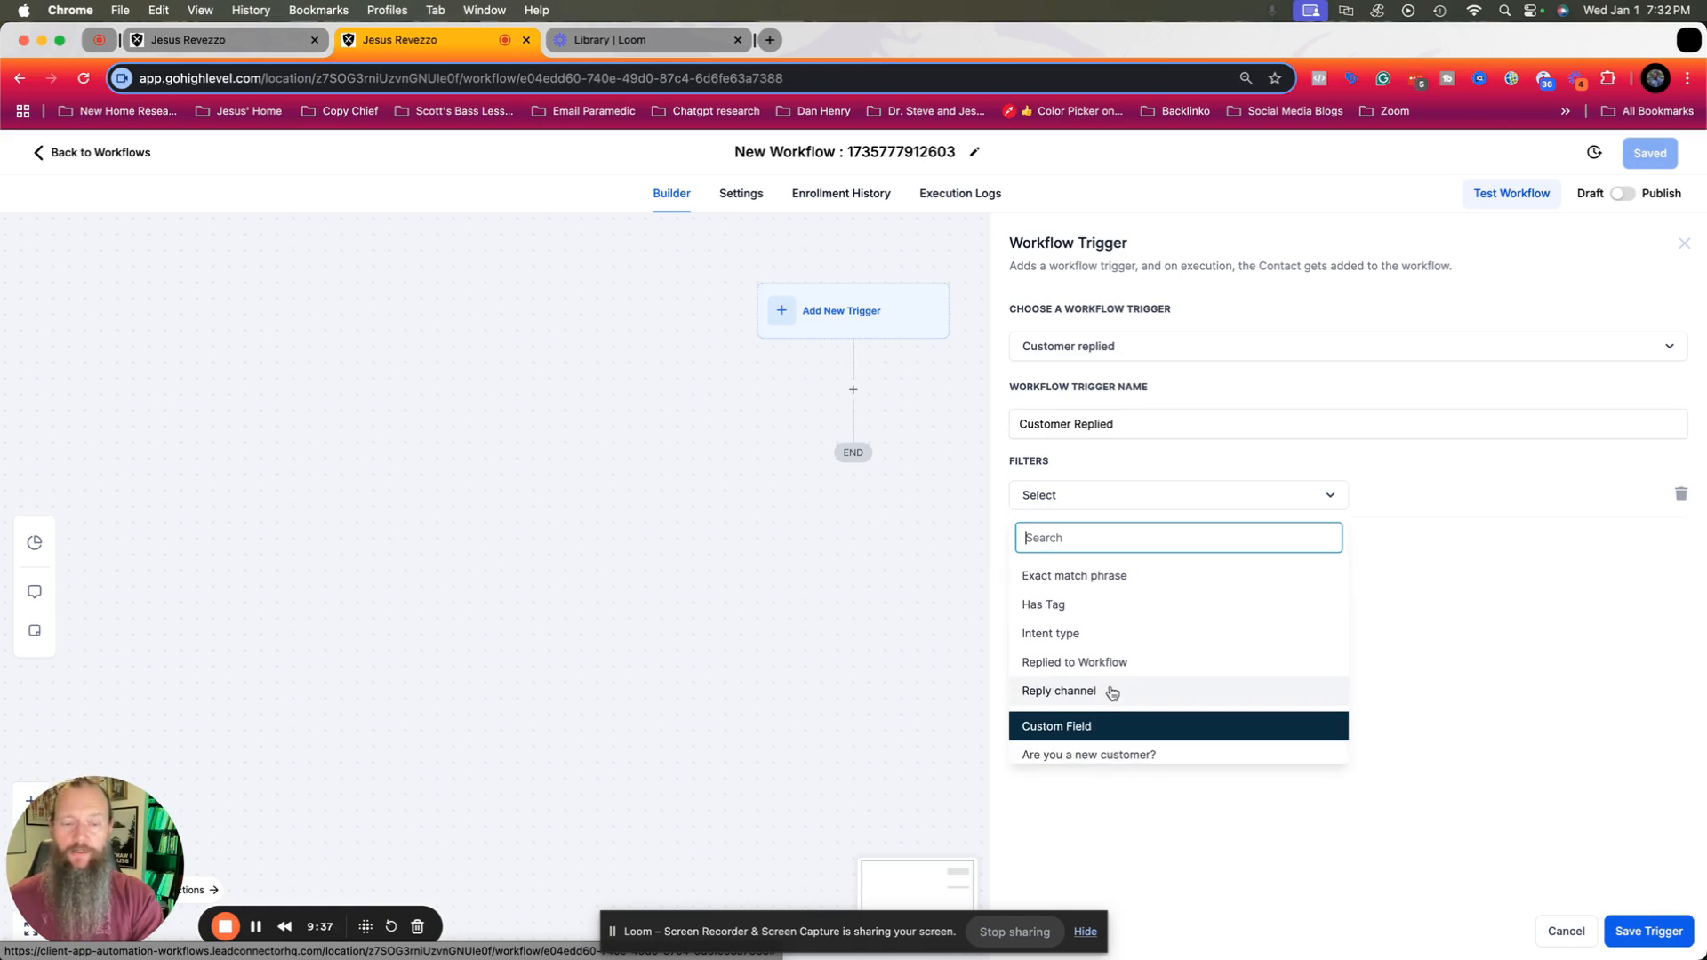
{"action": "left_click", "coordinate": [1111, 693]}
{"action": "left_click", "coordinate": [1429, 495]}
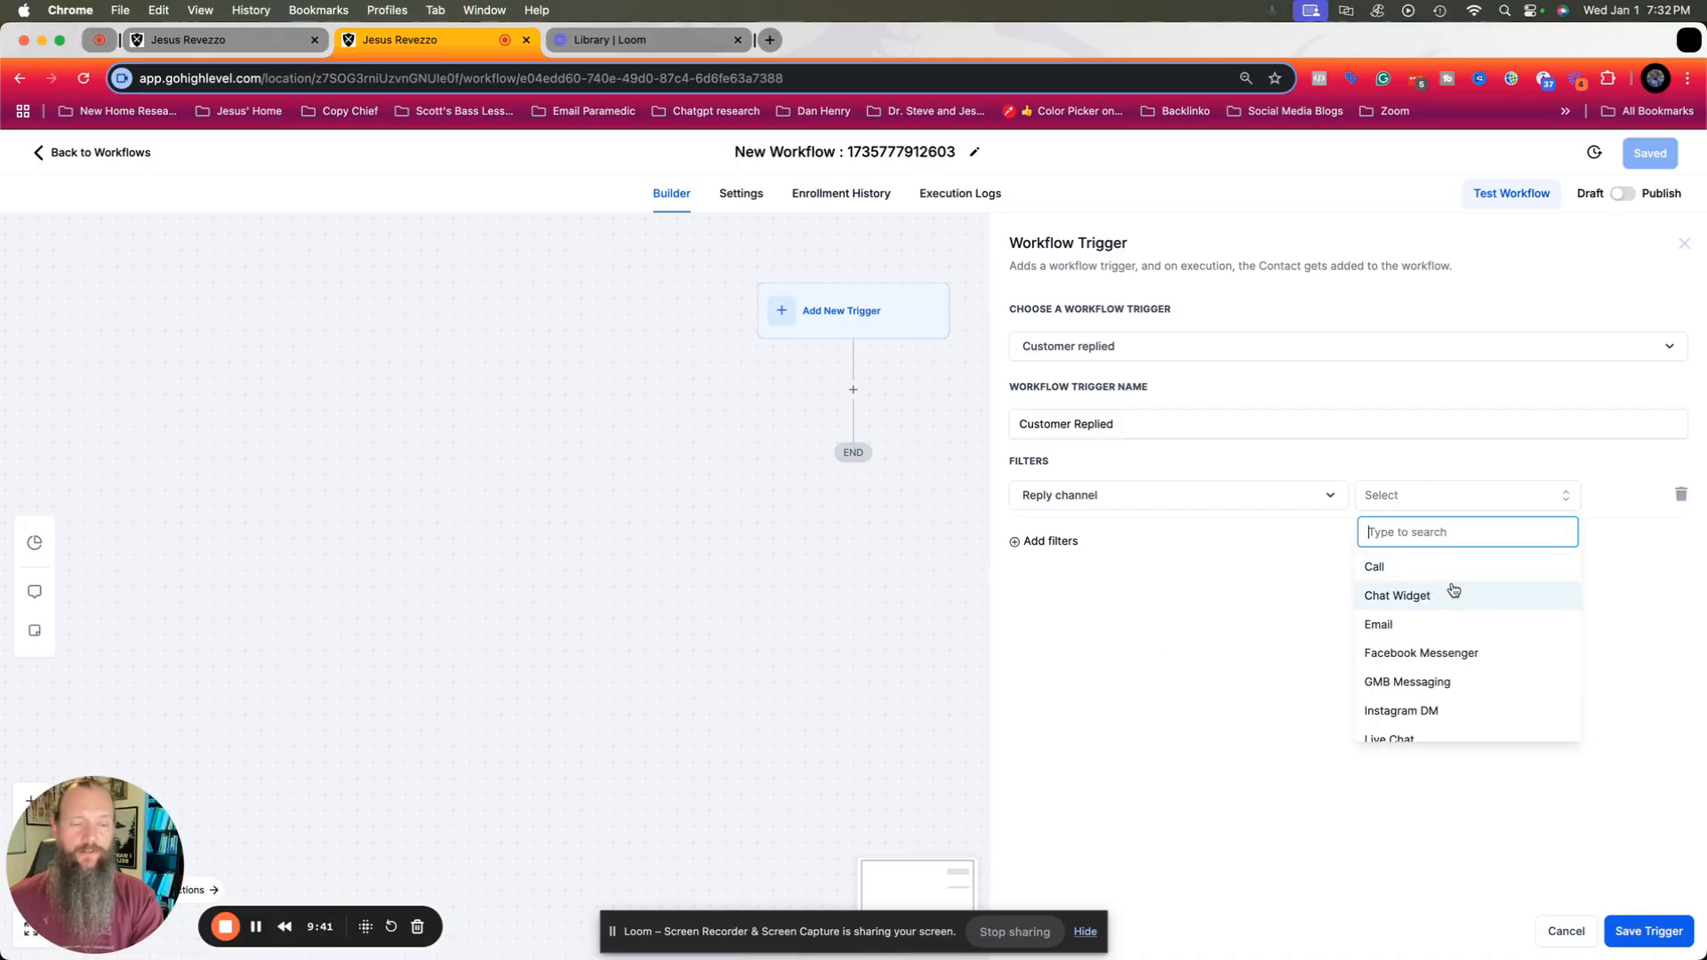
{"action": "scroll", "coordinate": [1453, 589], "scroll_direction": "down", "scroll_amount": 2}
{"action": "scroll", "coordinate": [1453, 589], "scroll_direction": "up", "scroll_amount": 2}
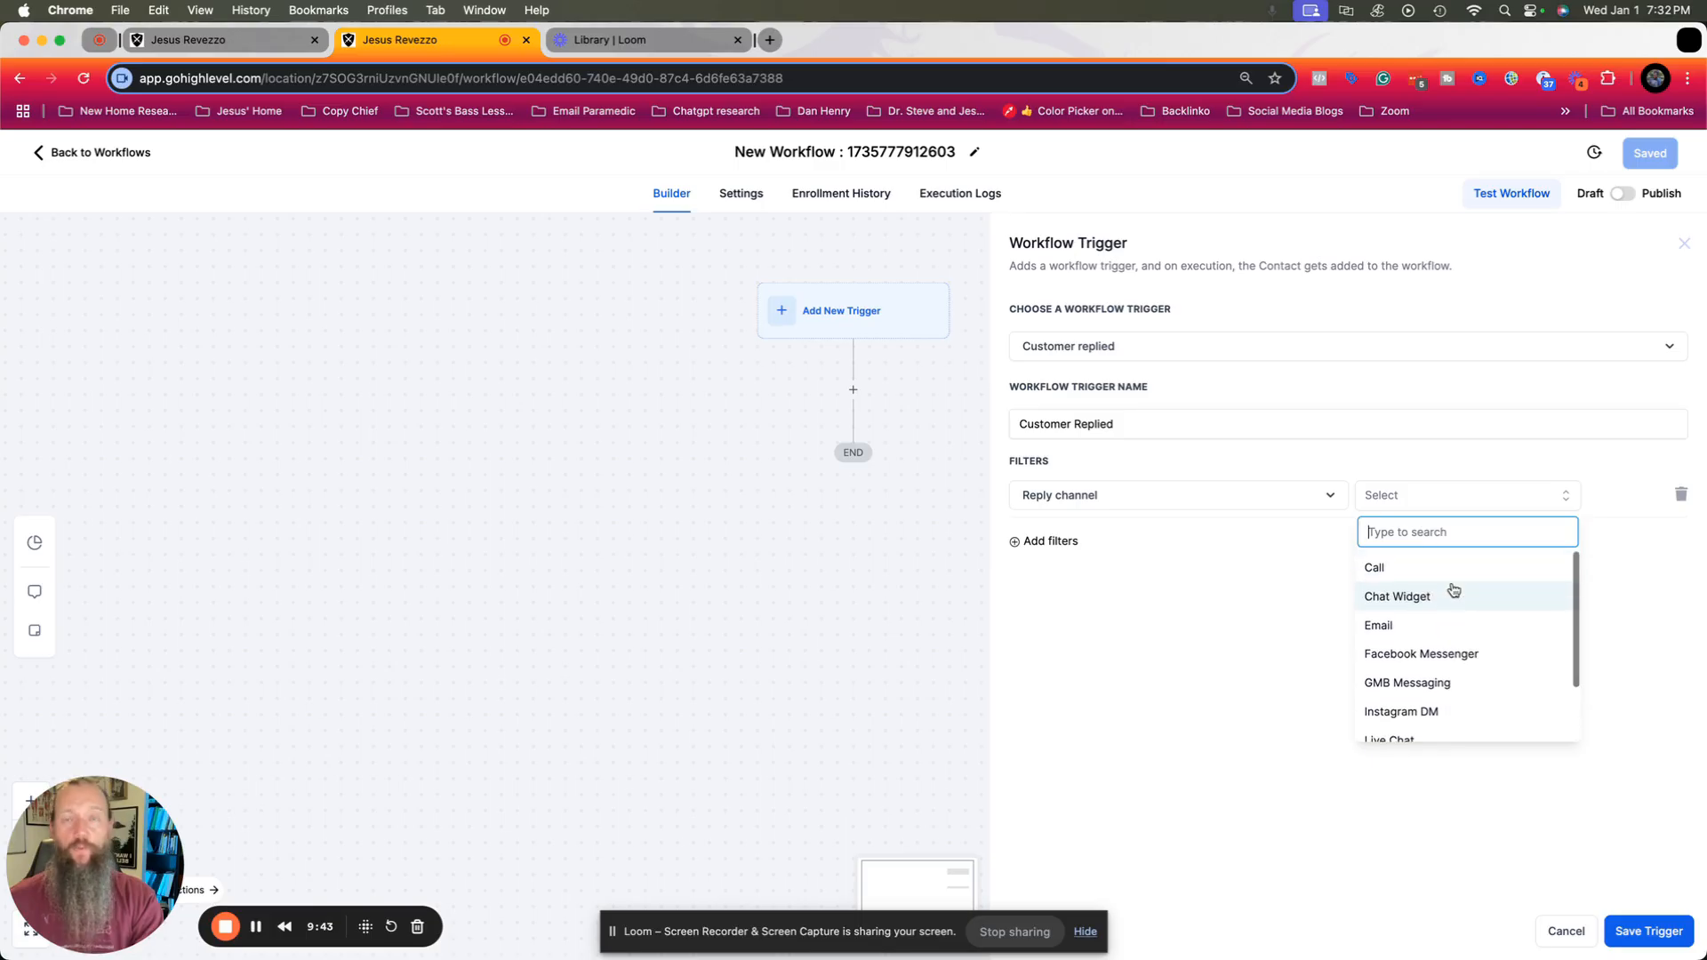
{"action": "scroll", "coordinate": [1453, 589], "scroll_direction": "down", "scroll_amount": 2}
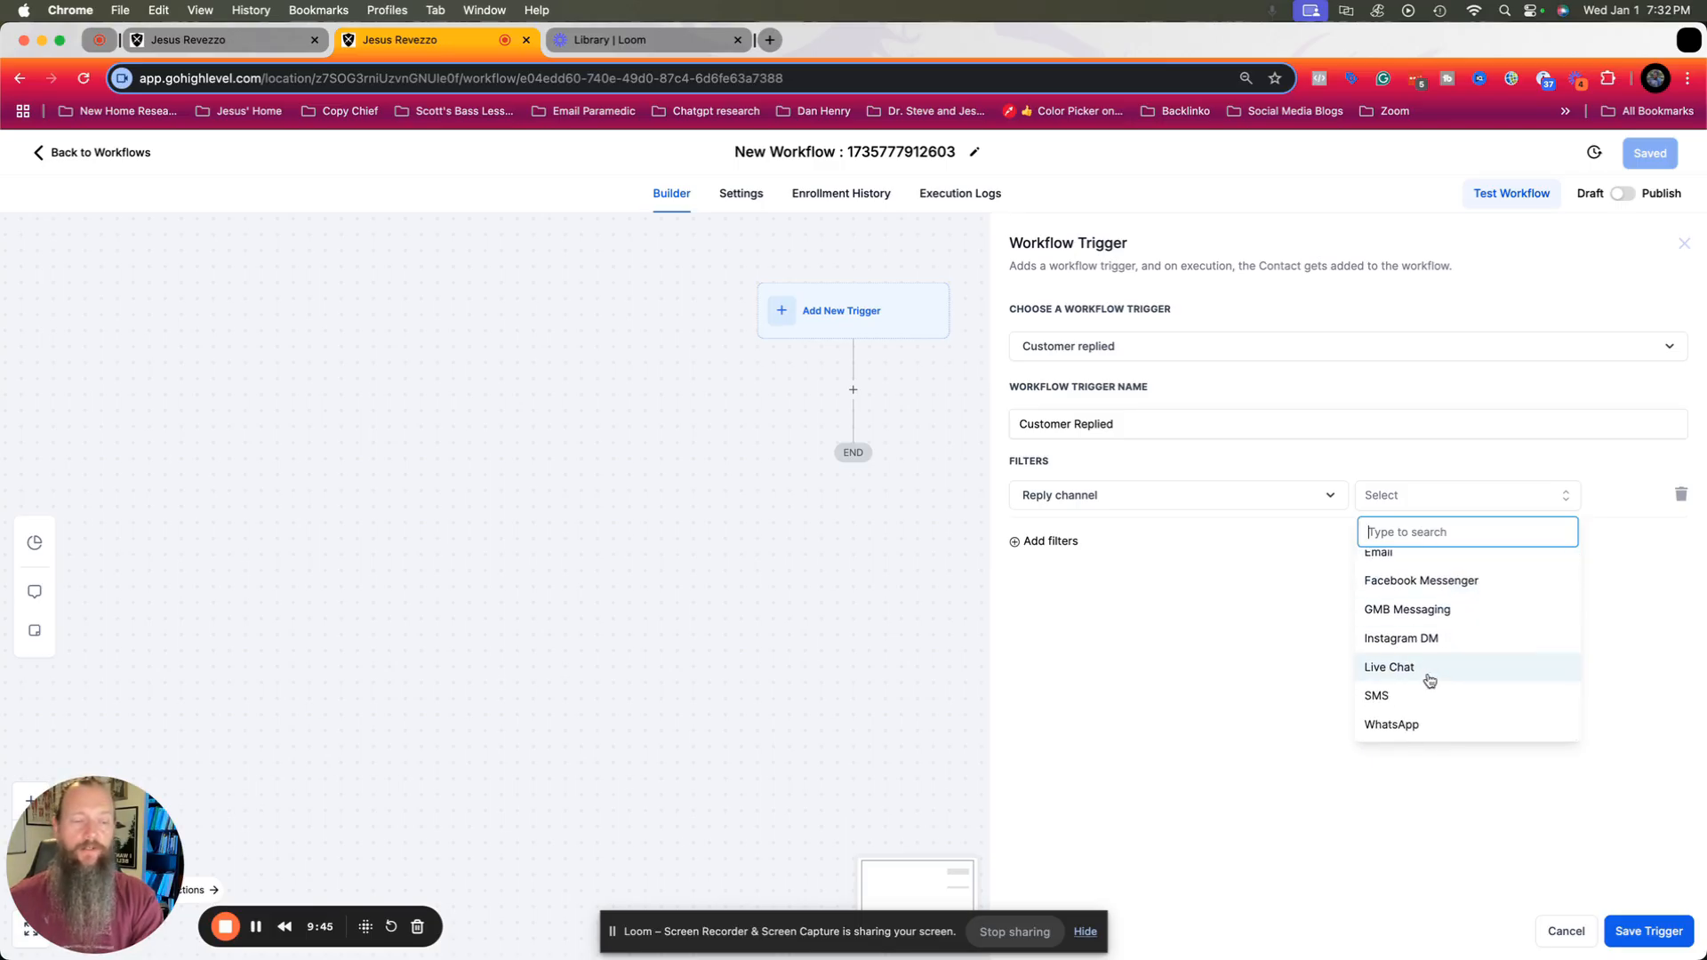
{"action": "left_click", "coordinate": [1399, 696]}
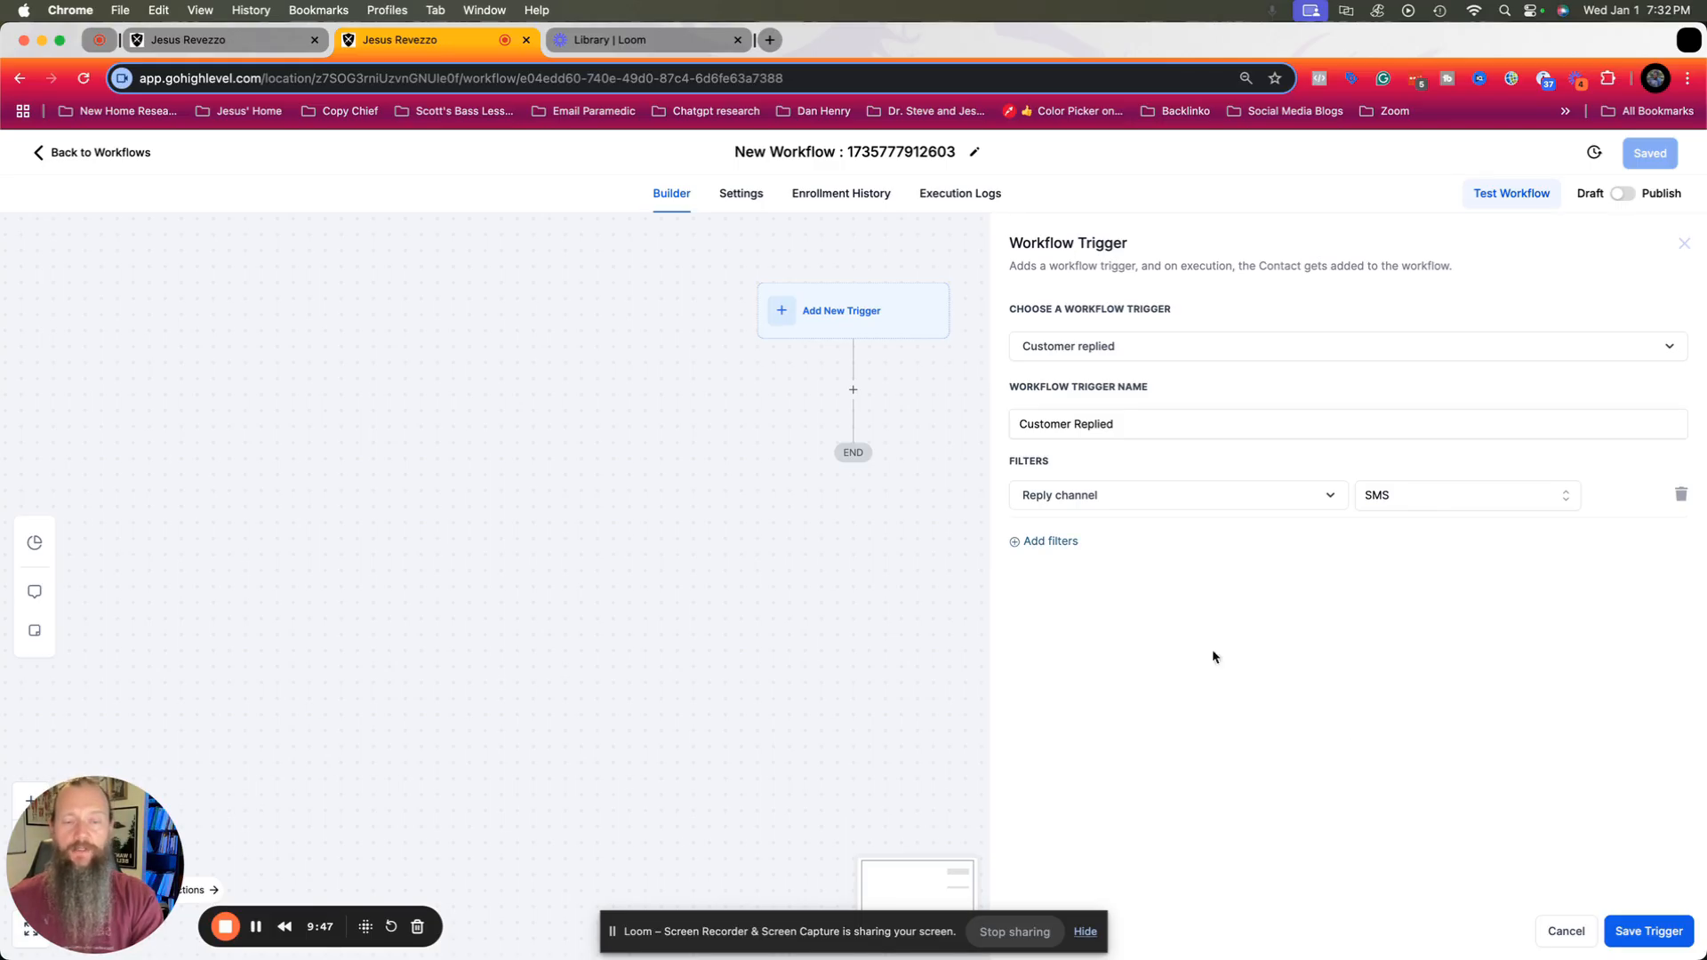
Add a Contains phrase filter with "yes send me the appliction" to the Customer Replied trigger and save the trigger.
{"action": "left_click", "coordinate": [1053, 543]}
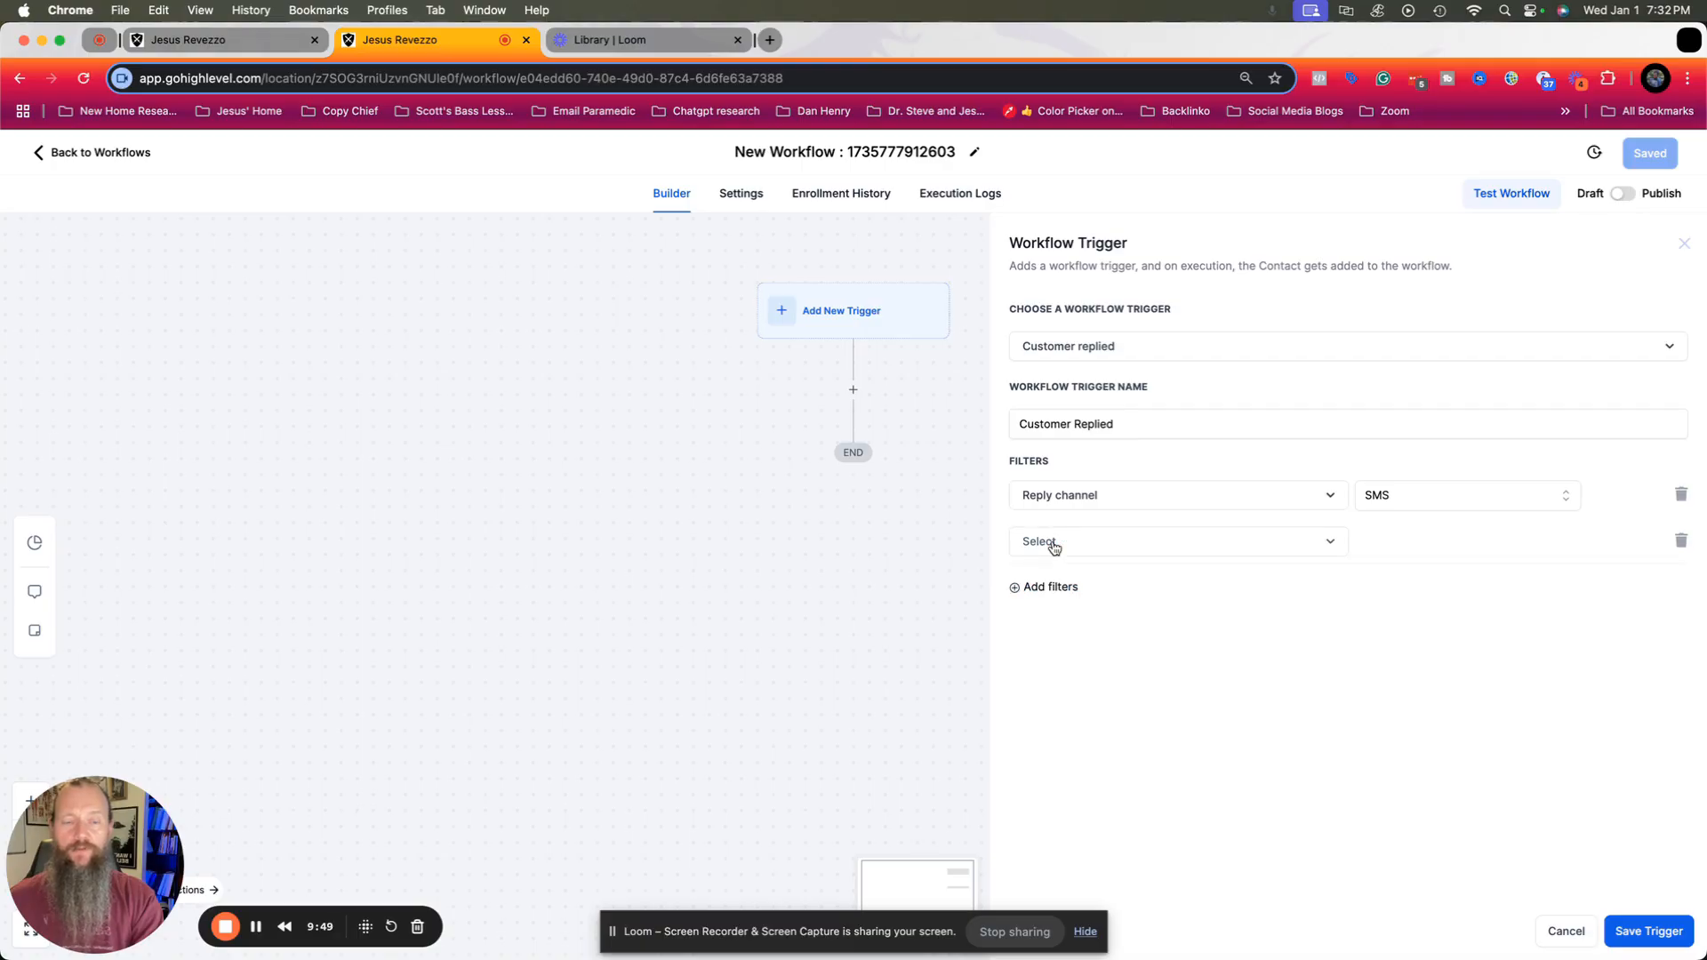
{"action": "left_click", "coordinate": [1054, 543]}
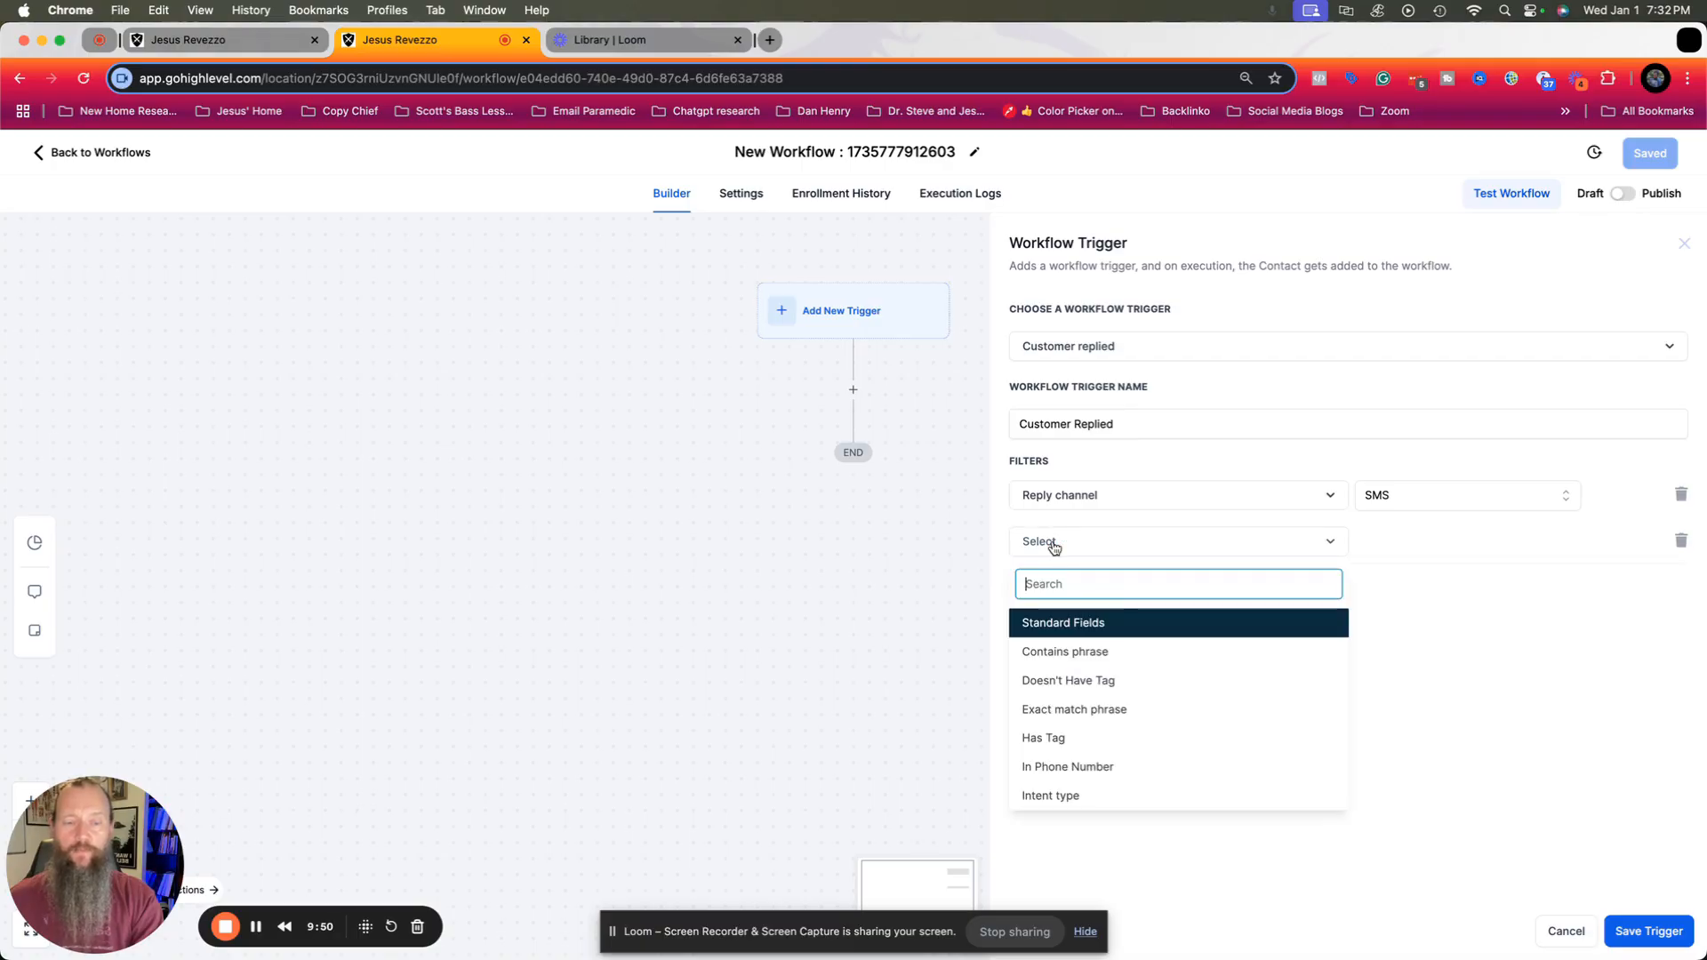
{"action": "left_click", "coordinate": [1083, 652]}
{"action": "left_click", "coordinate": [1445, 539]}
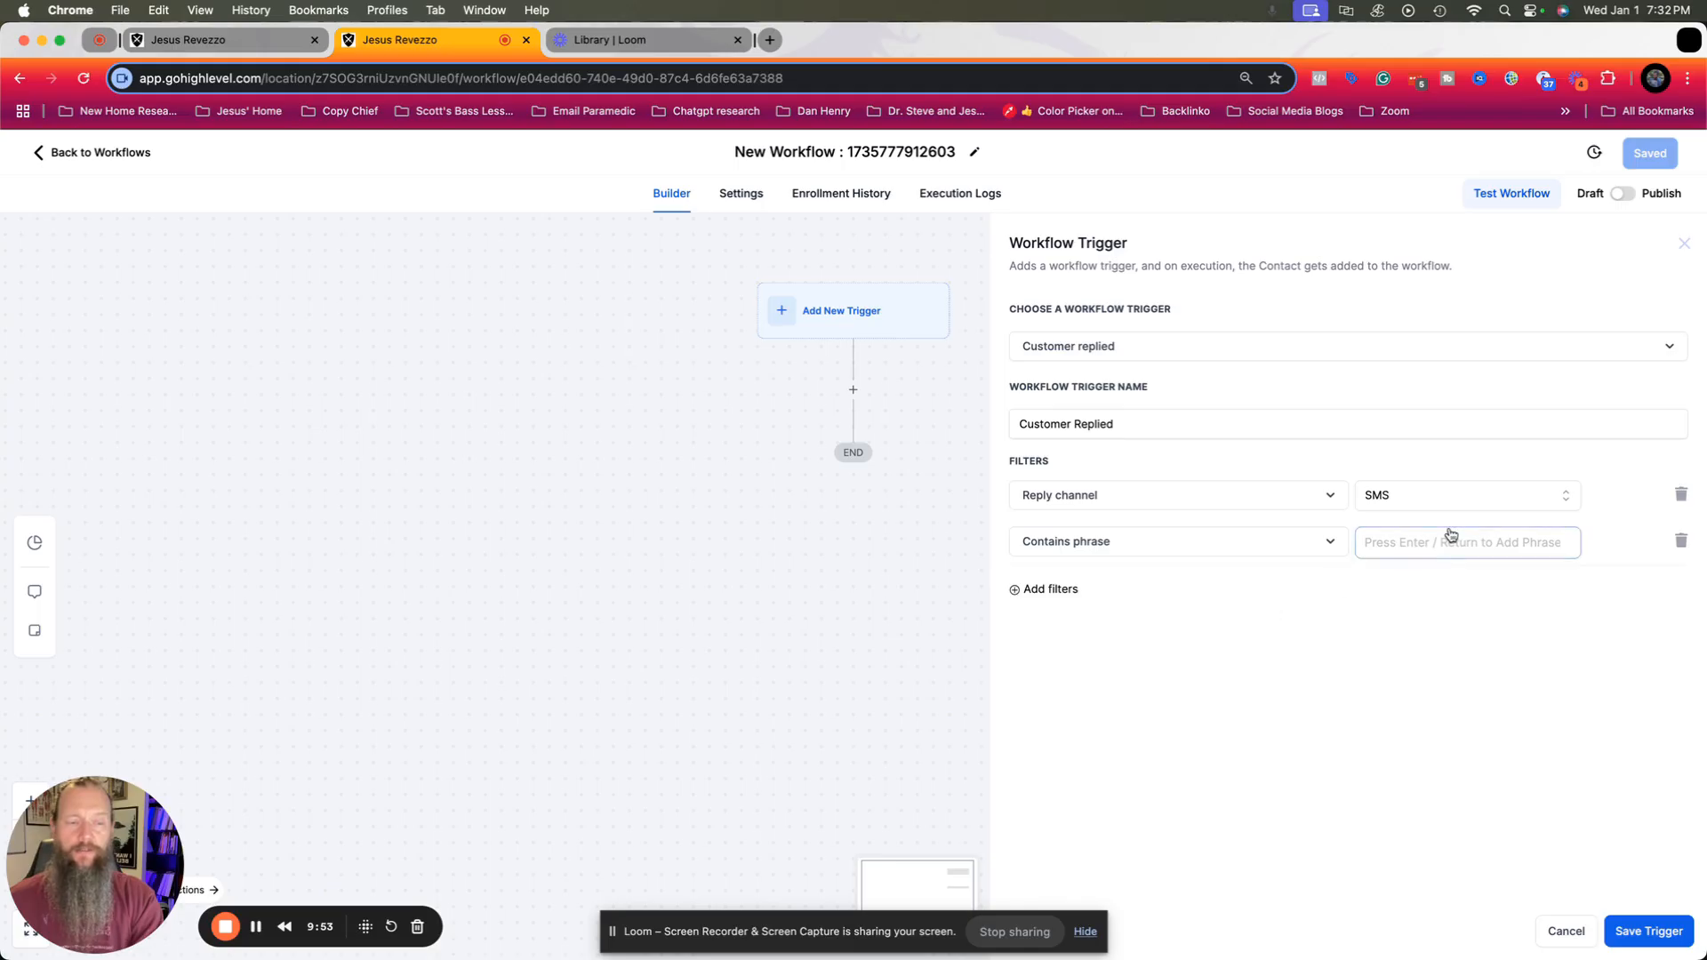
{"action": "type", "text": "yes"}
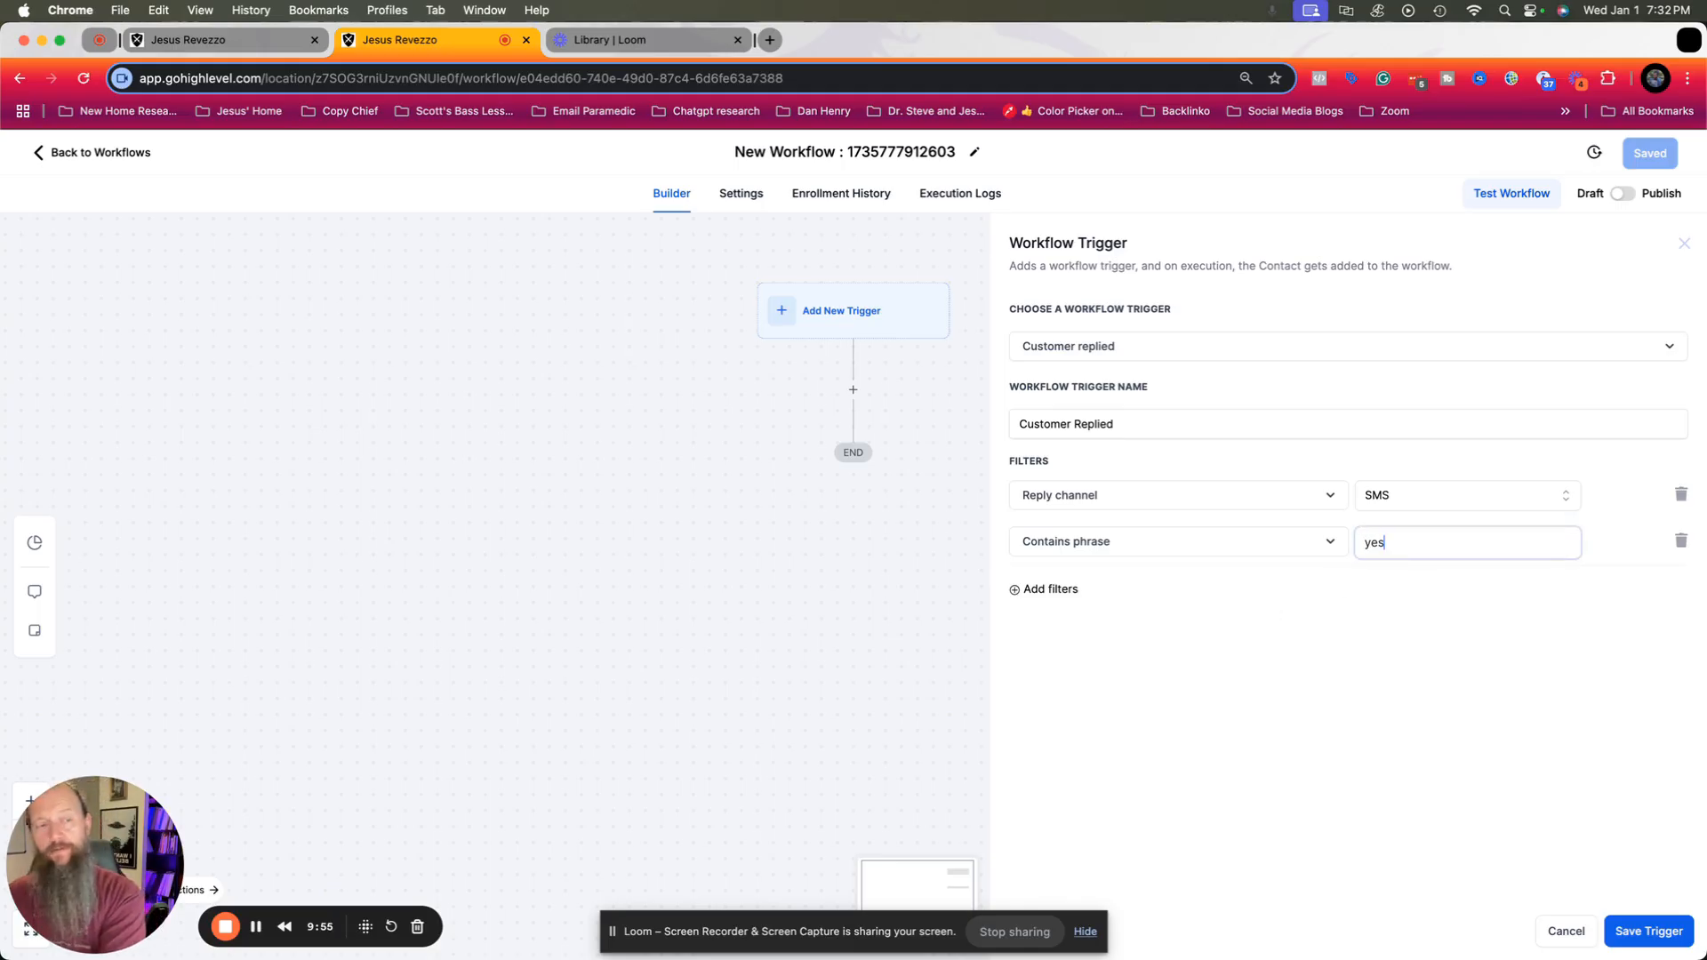
{"action": "type", "text": " send me the applicti"}
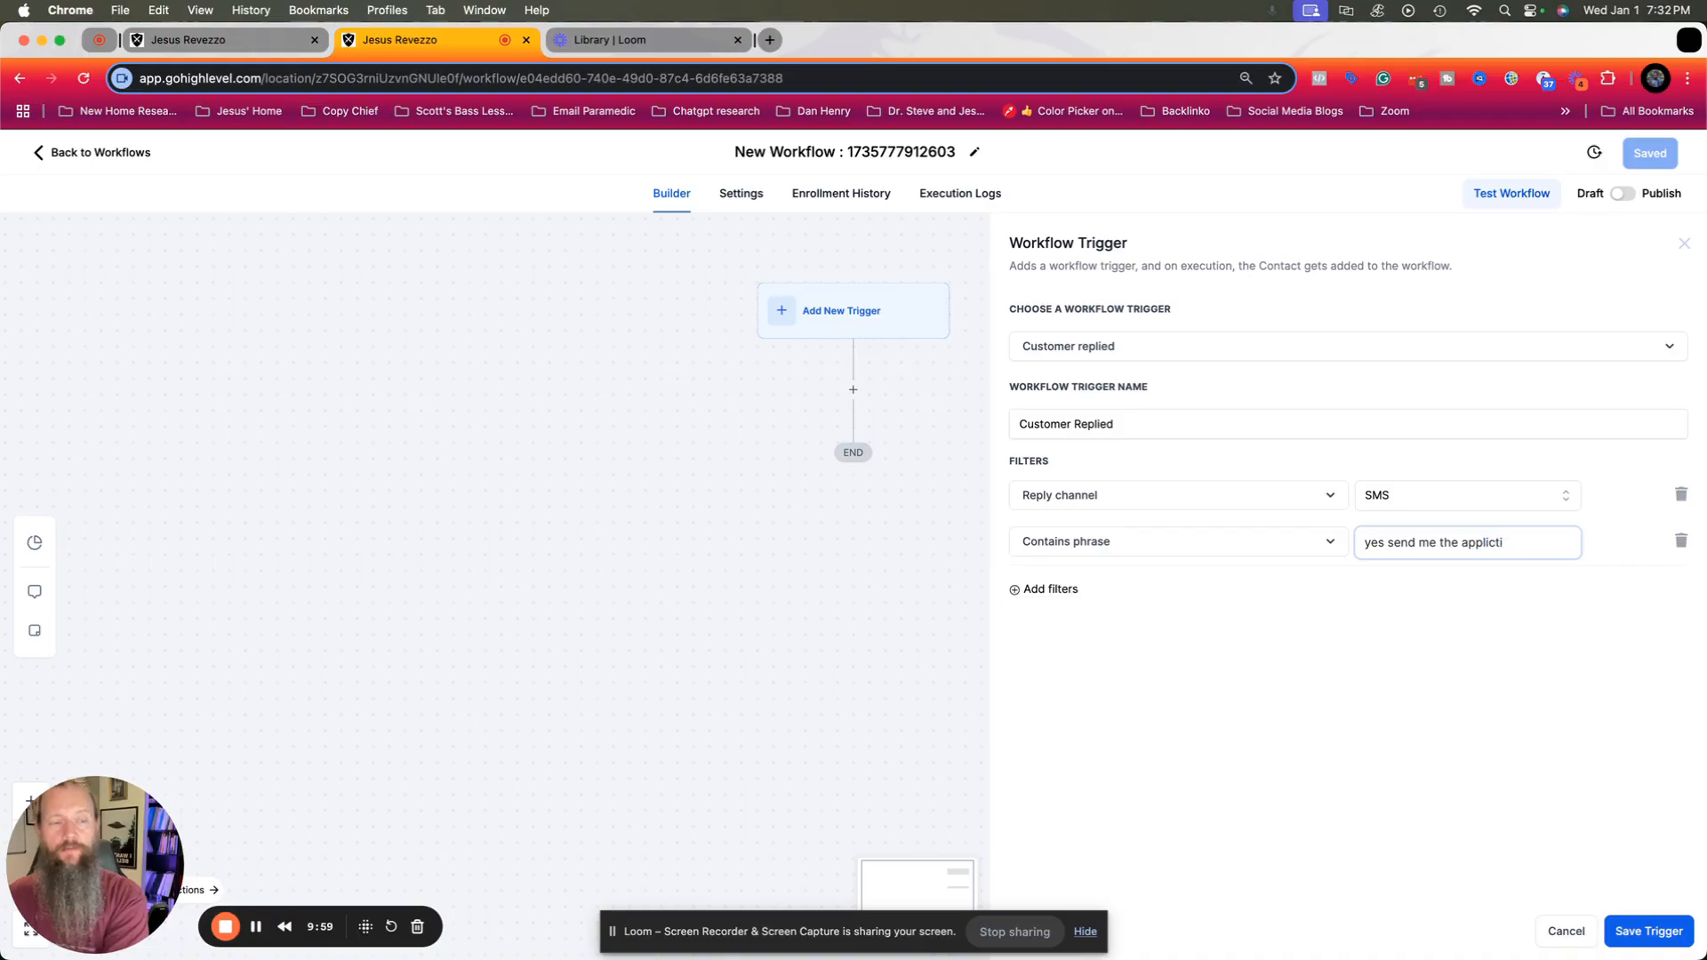
{"action": "type", "text": "oon"}
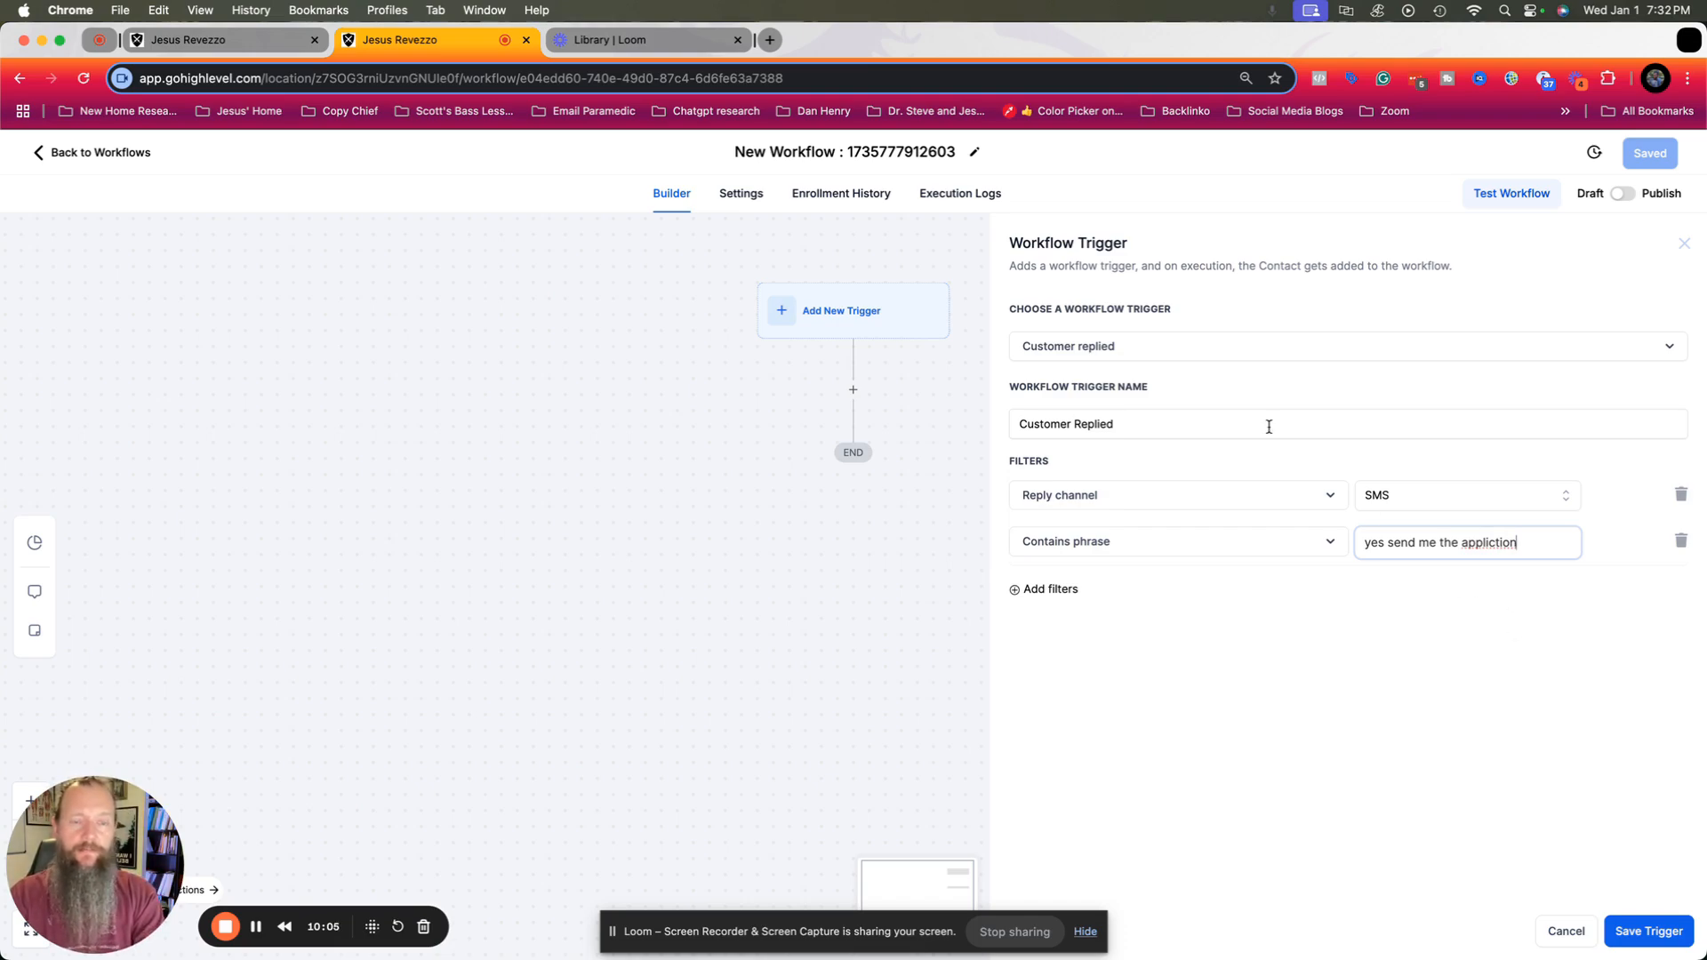
{"action": "left_click", "coordinate": [1646, 929]}
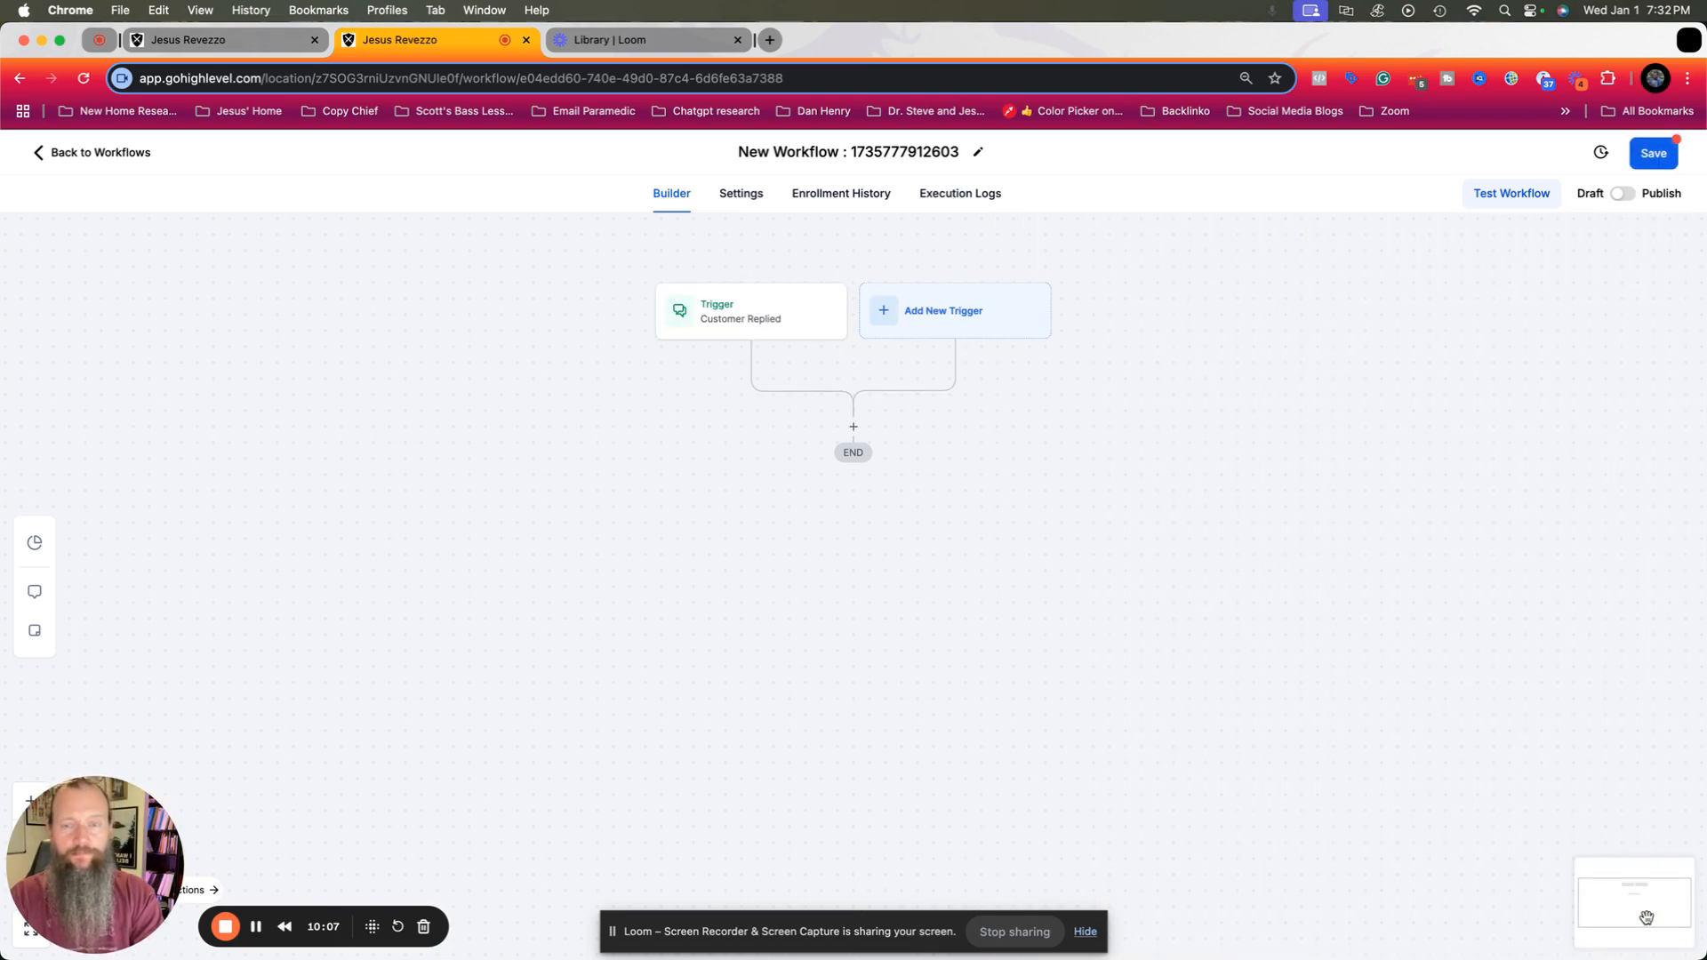
Add a Send SMS action after the Customer Replied trigger, leaving its template unselected.
{"action": "left_click", "coordinate": [854, 428]}
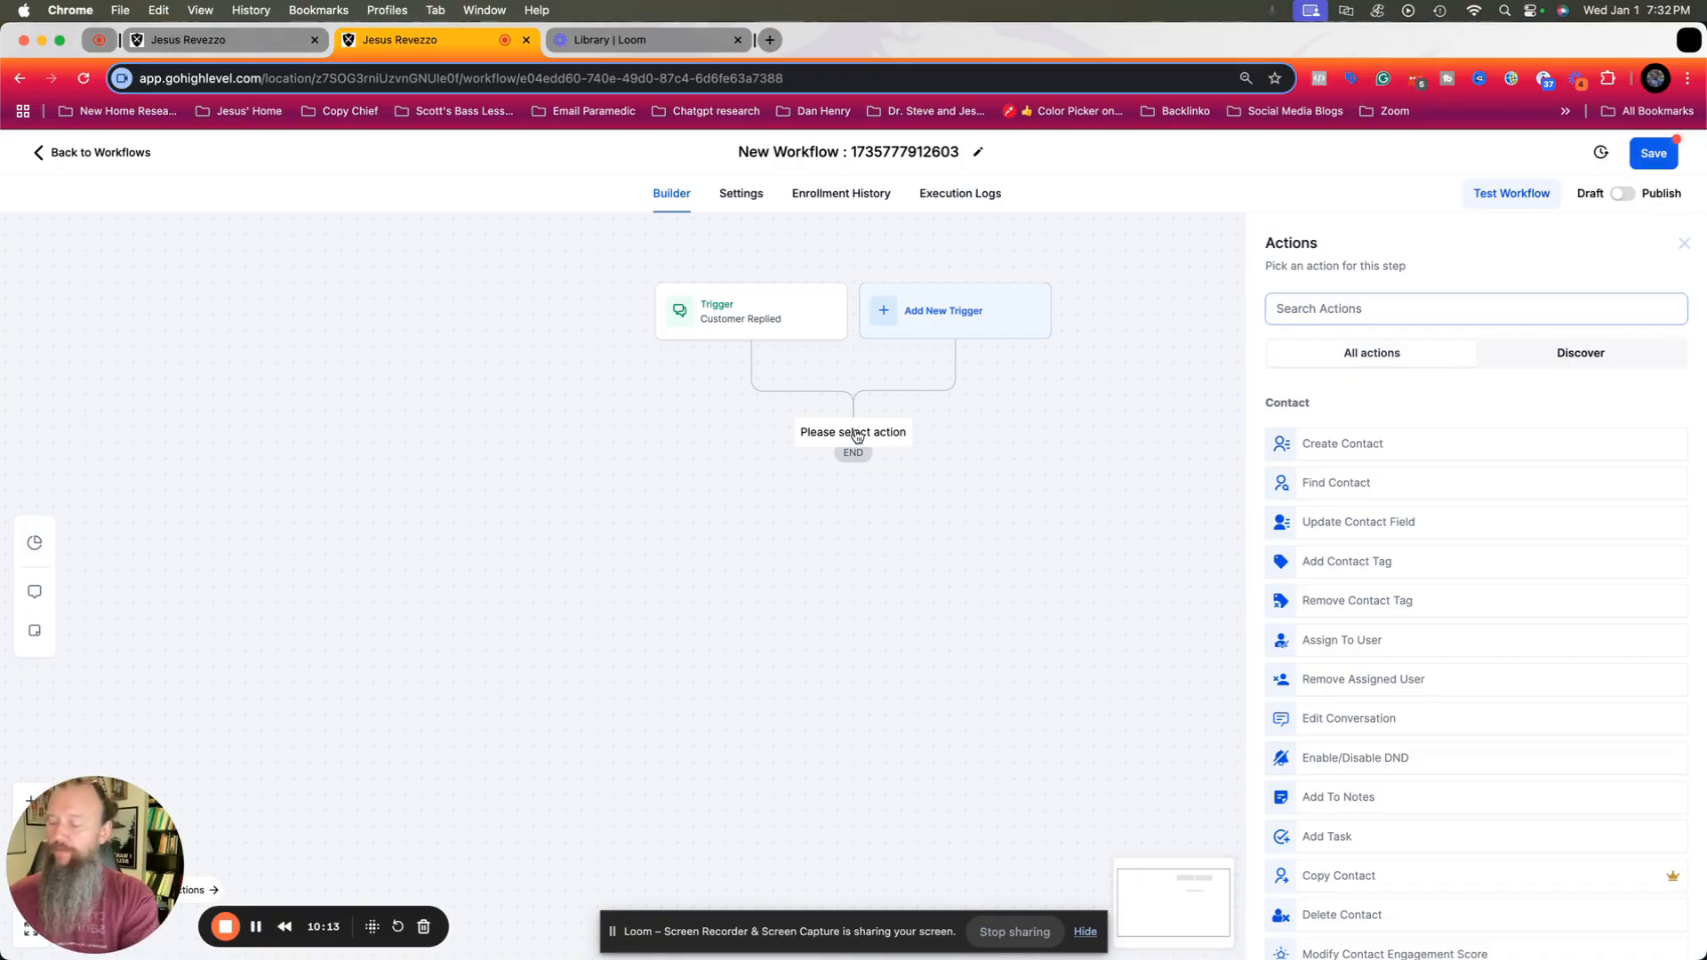
{"action": "type", "text": "sms"}
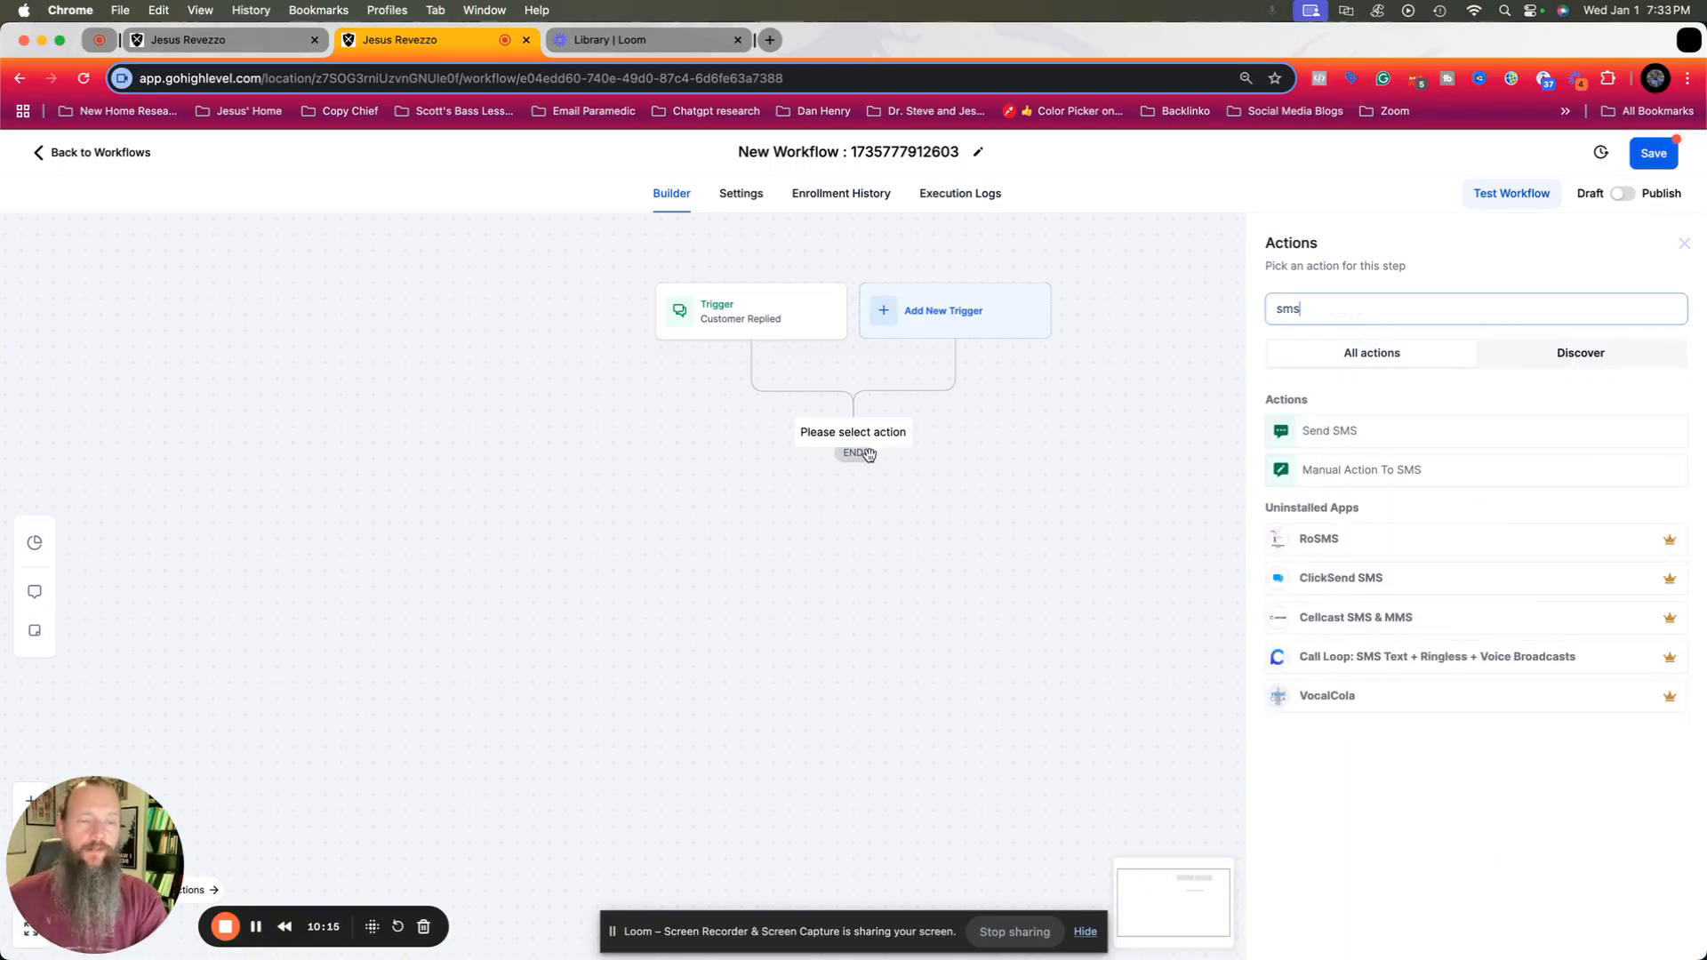
{"action": "left_click", "coordinate": [1328, 440]}
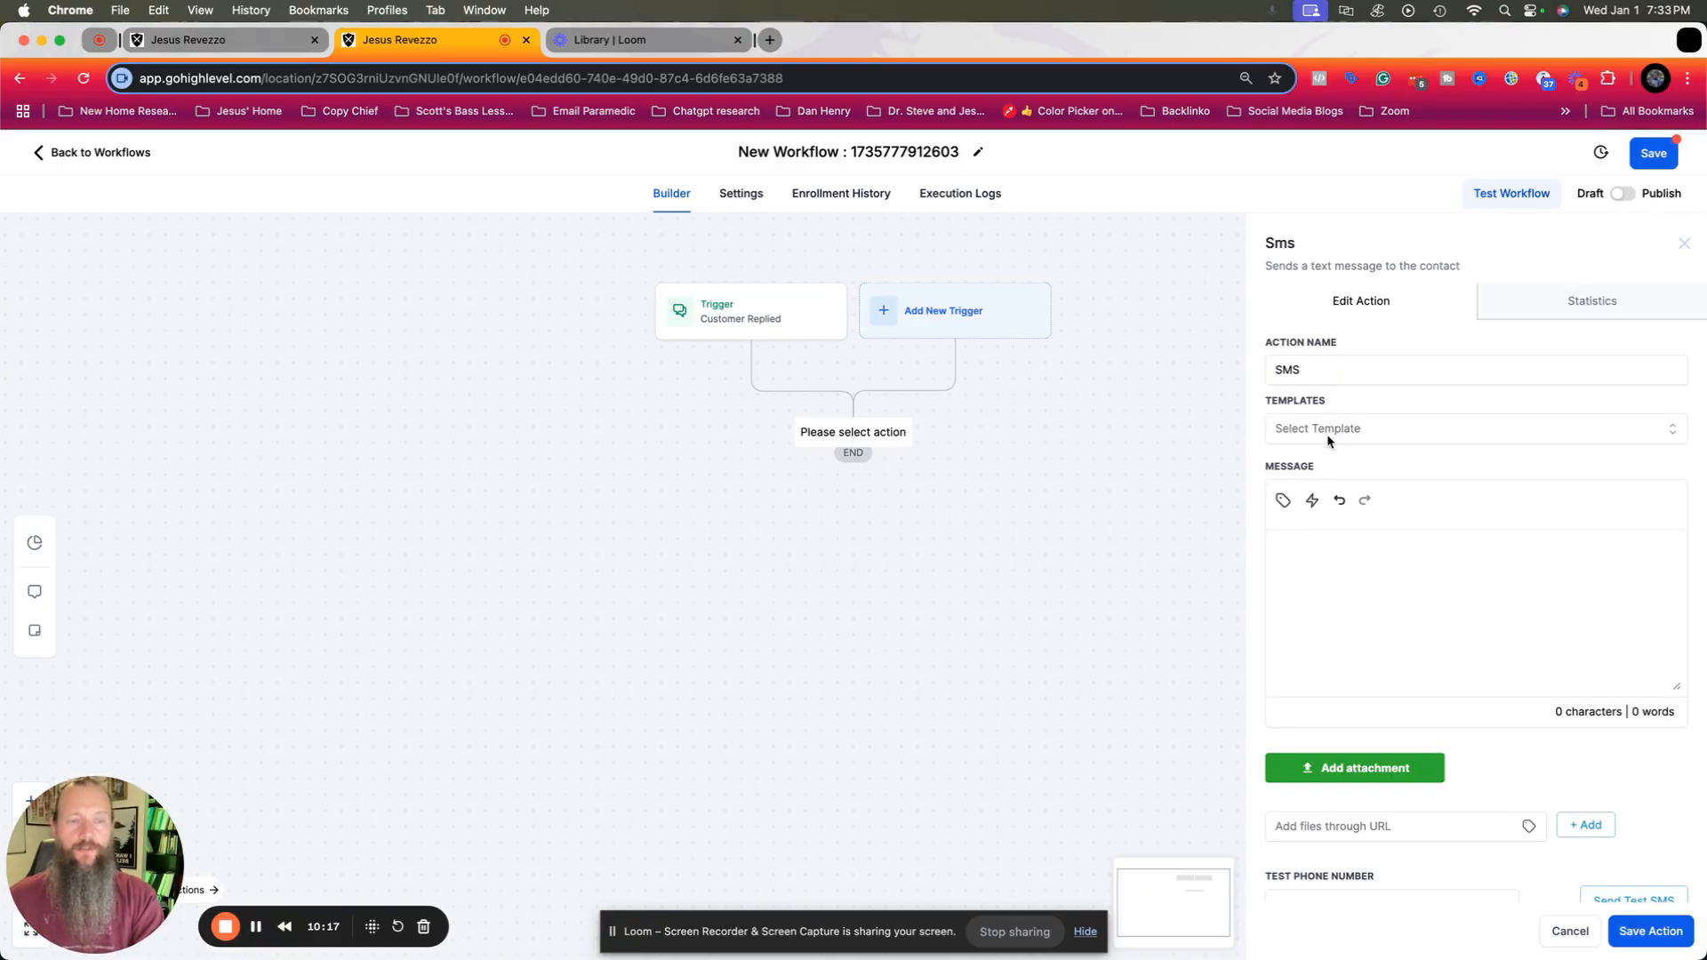
{"action": "left_click", "coordinate": [1380, 428]}
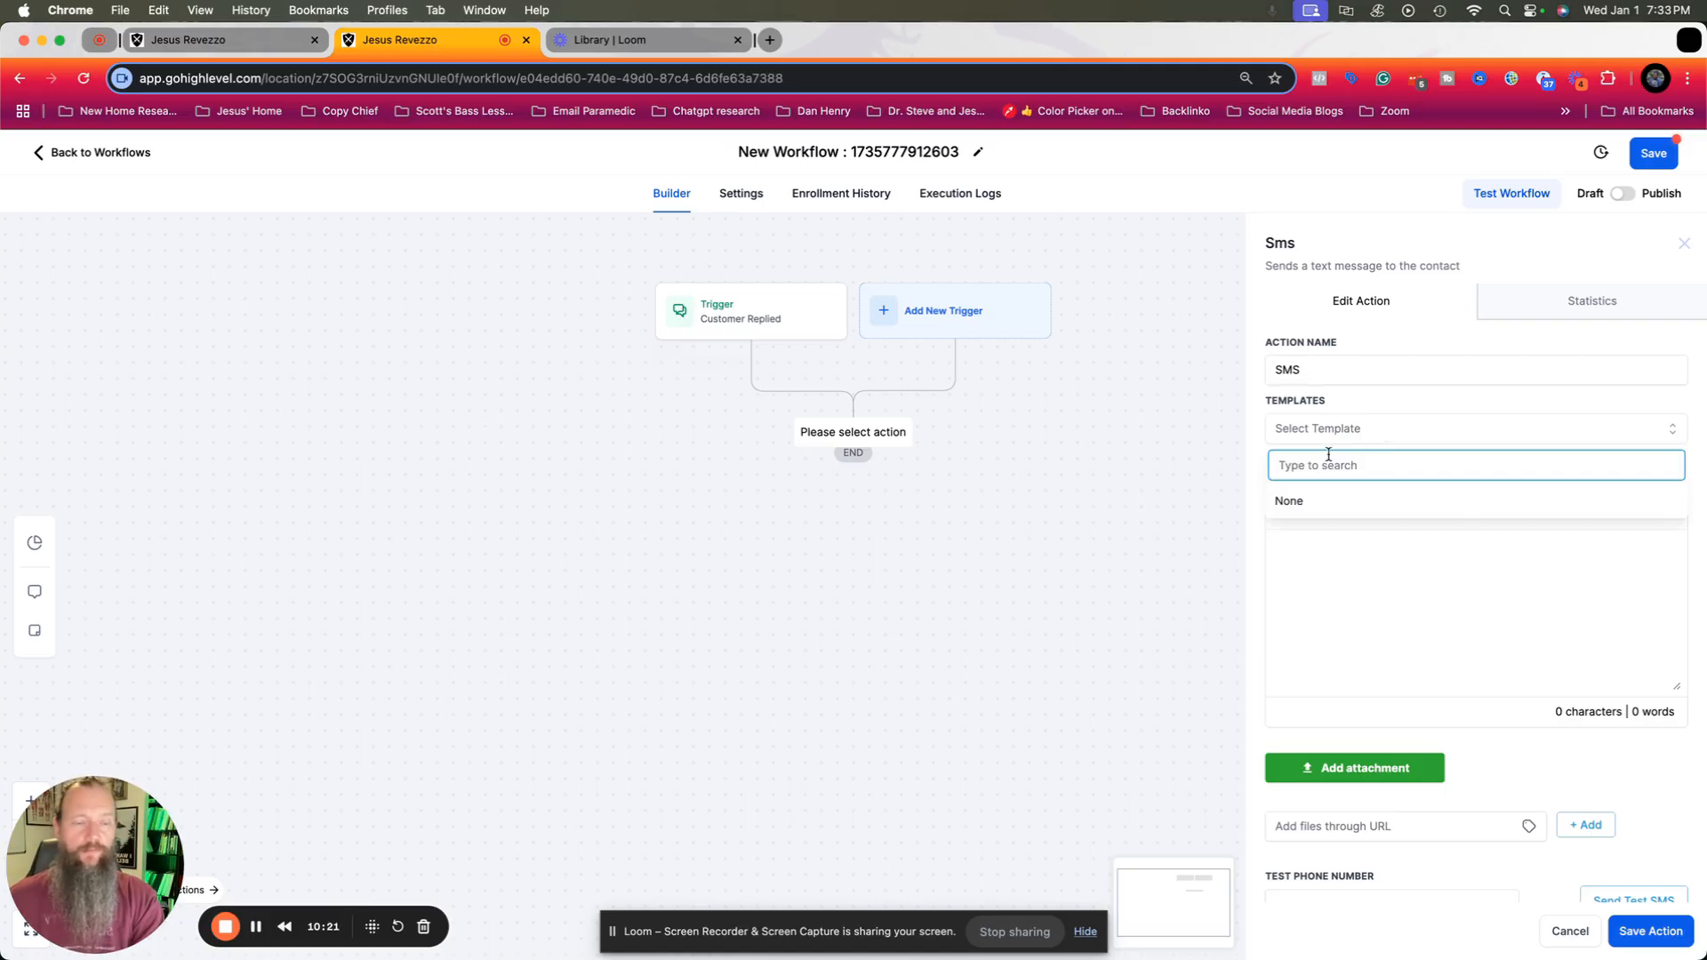
{"action": "left_click", "coordinate": [1392, 433]}
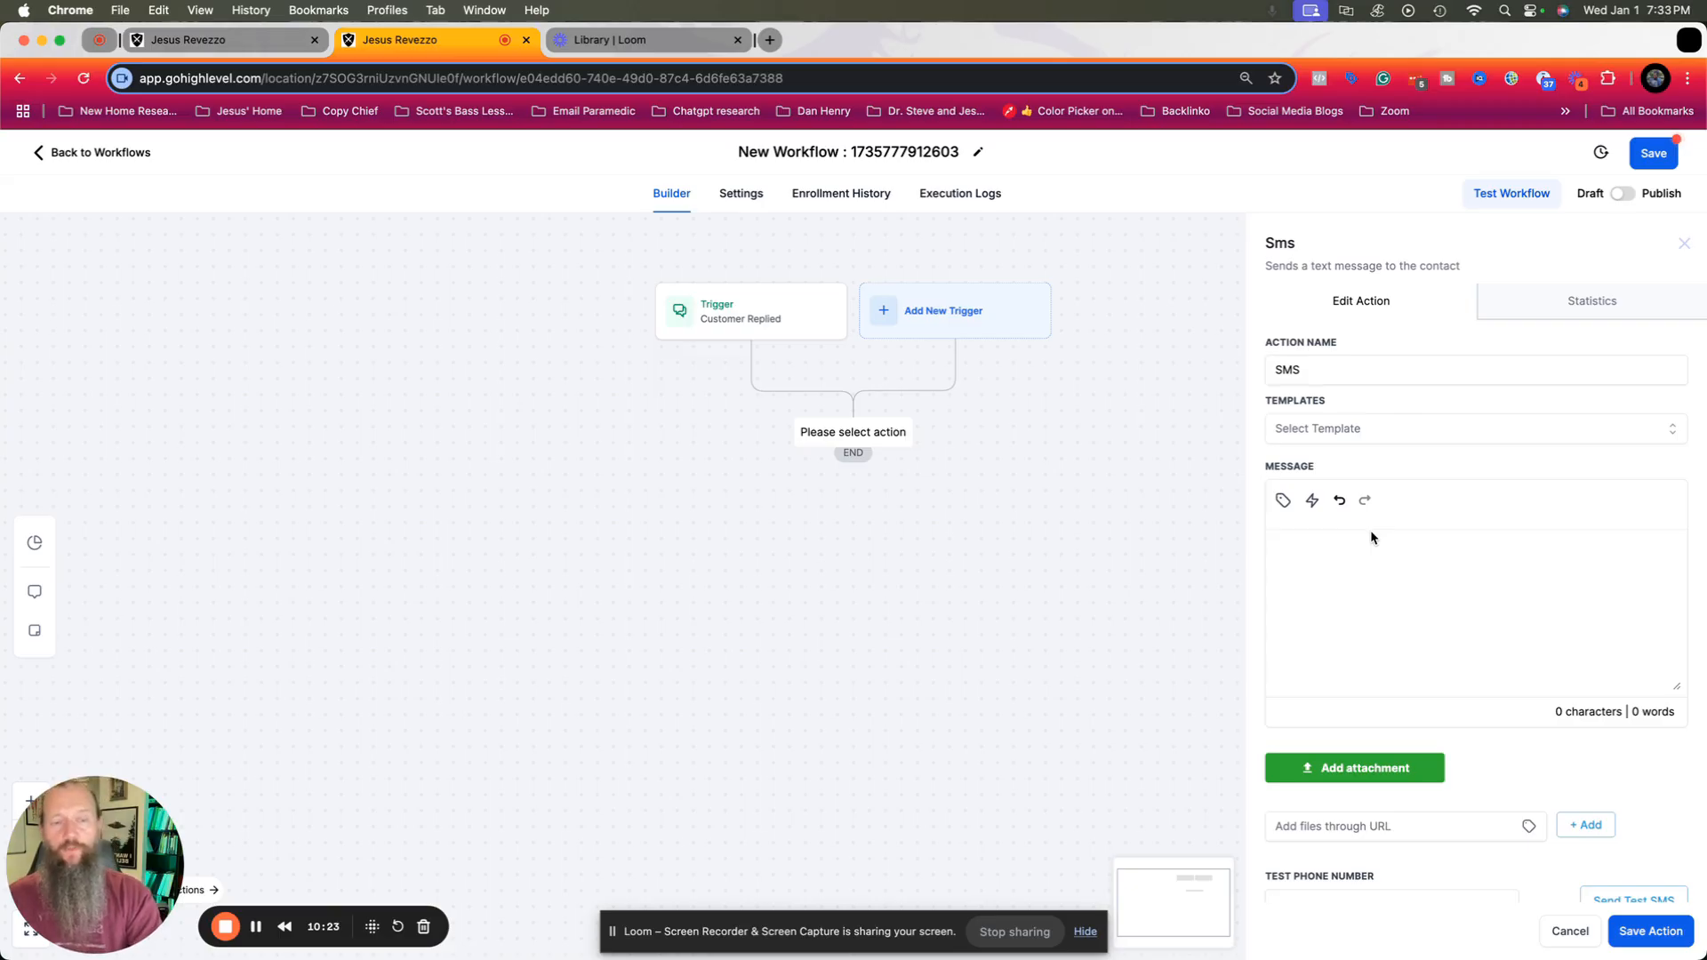
{"action": "left_click", "coordinate": [1374, 556]}
{"action": "type", "text": "Ge"}
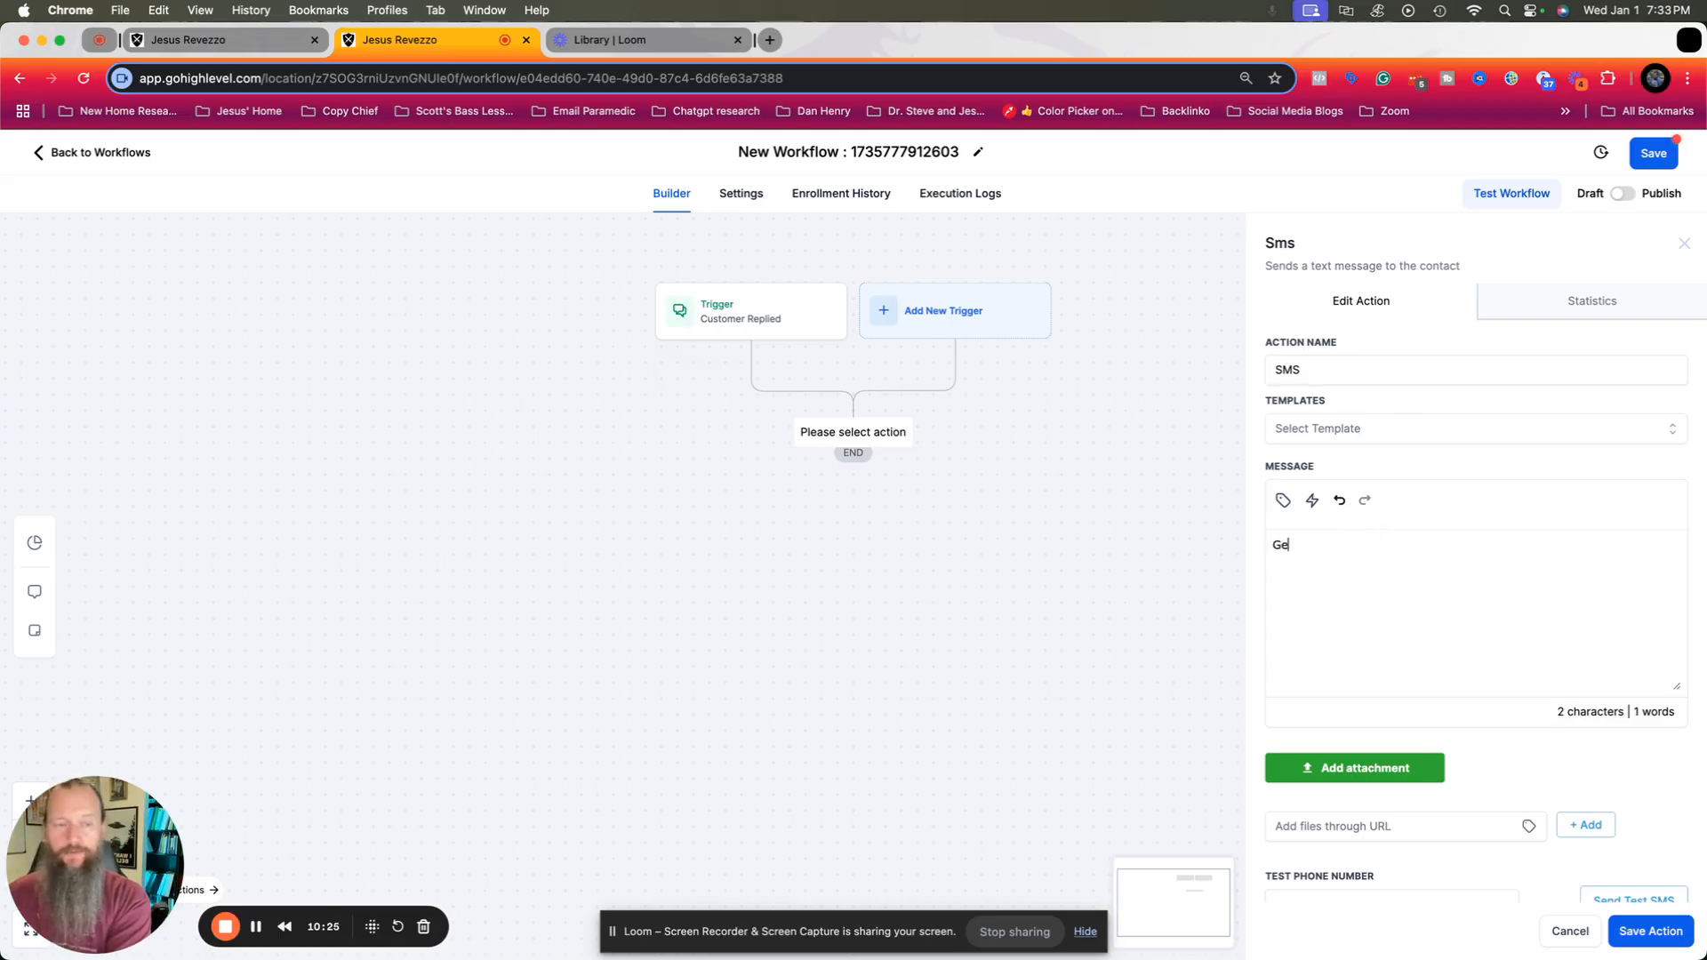
{"action": "type", "text": "treat to hear you're interested! Here's sthe"}
{"action": "key", "text": "BackSpace"}
{"action": "key", "text": "BackSpace"}
{"action": "key", "text": "BackSpace"}
{"action": "key", "text": "BackSpace"}
{"action": "key", "text": "BackSpace"}
{"action": "type", "text": "the link"}
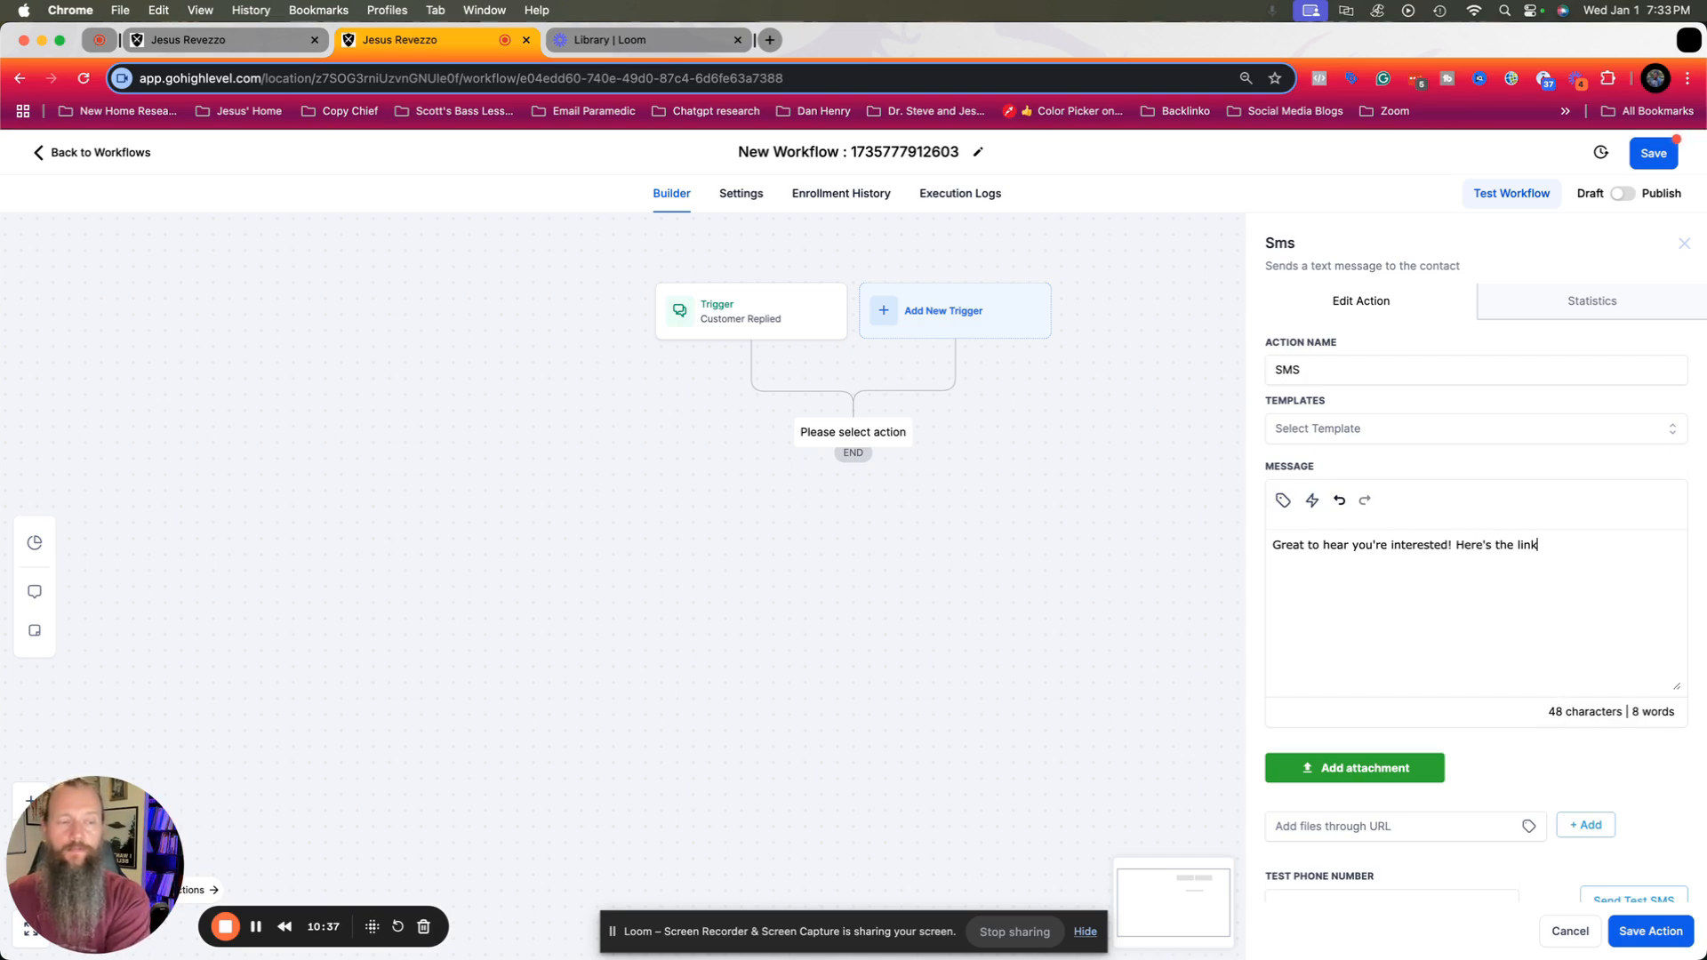
{"action": "type", "text": ":"}
{"action": "key", "text": "Return"}
{"action": "type", "text": "www.yourcoolwebsite.com"}
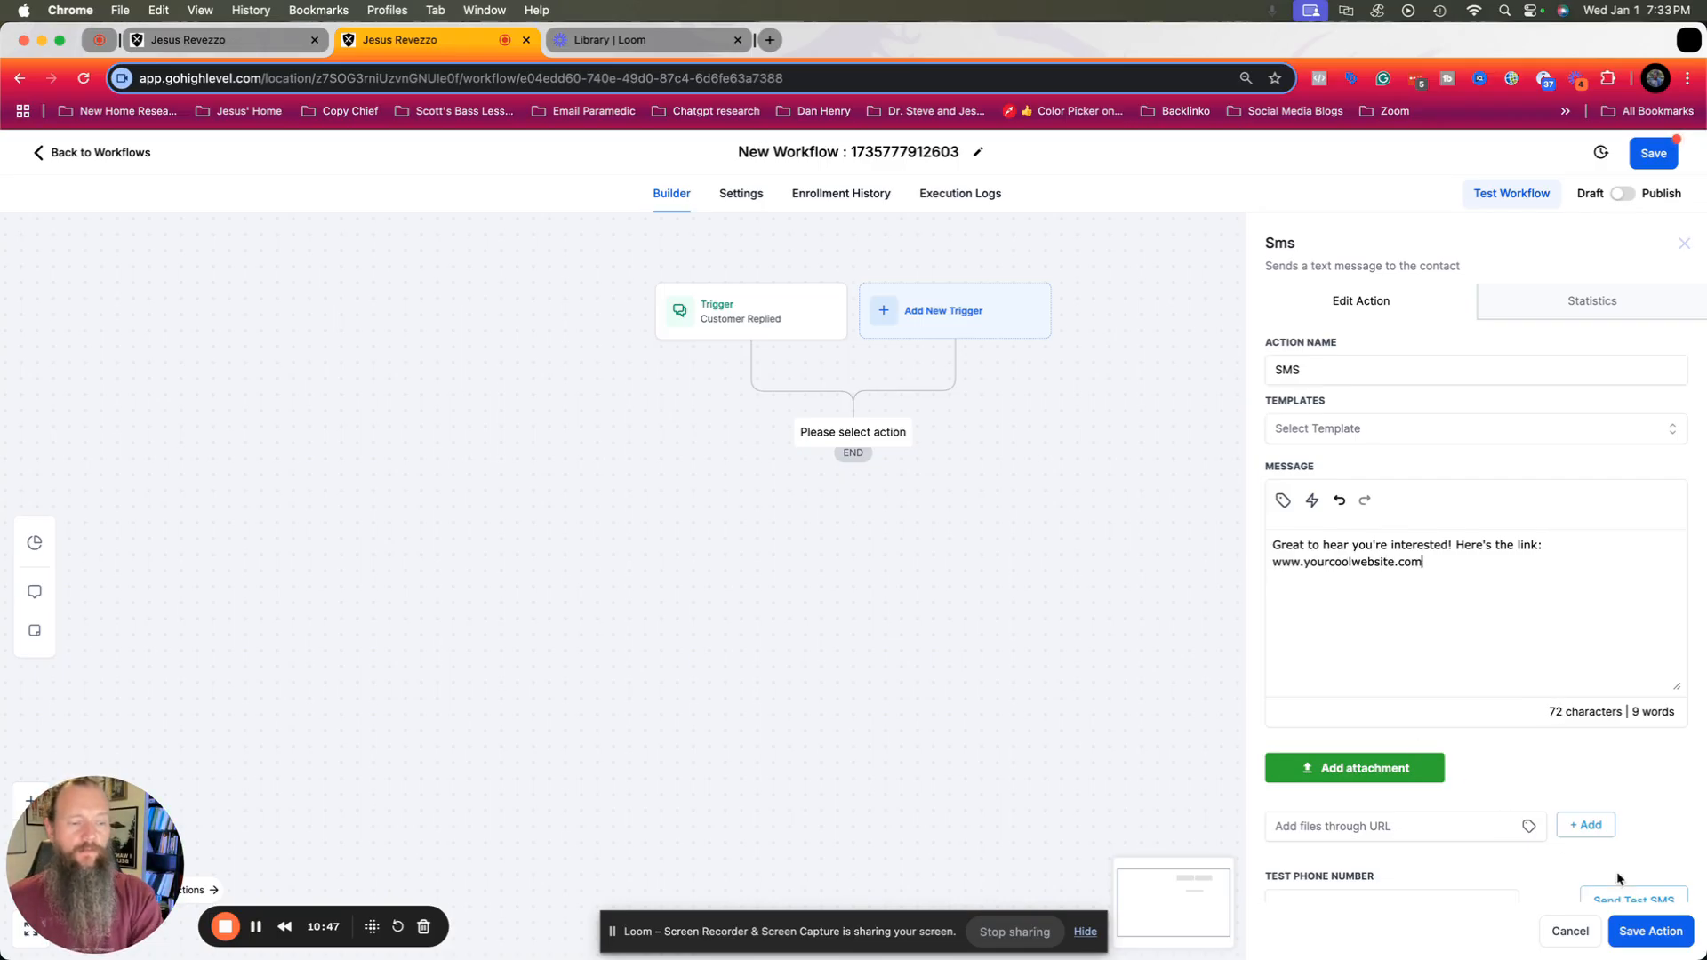
{"action": "left_click", "coordinate": [1634, 935]}
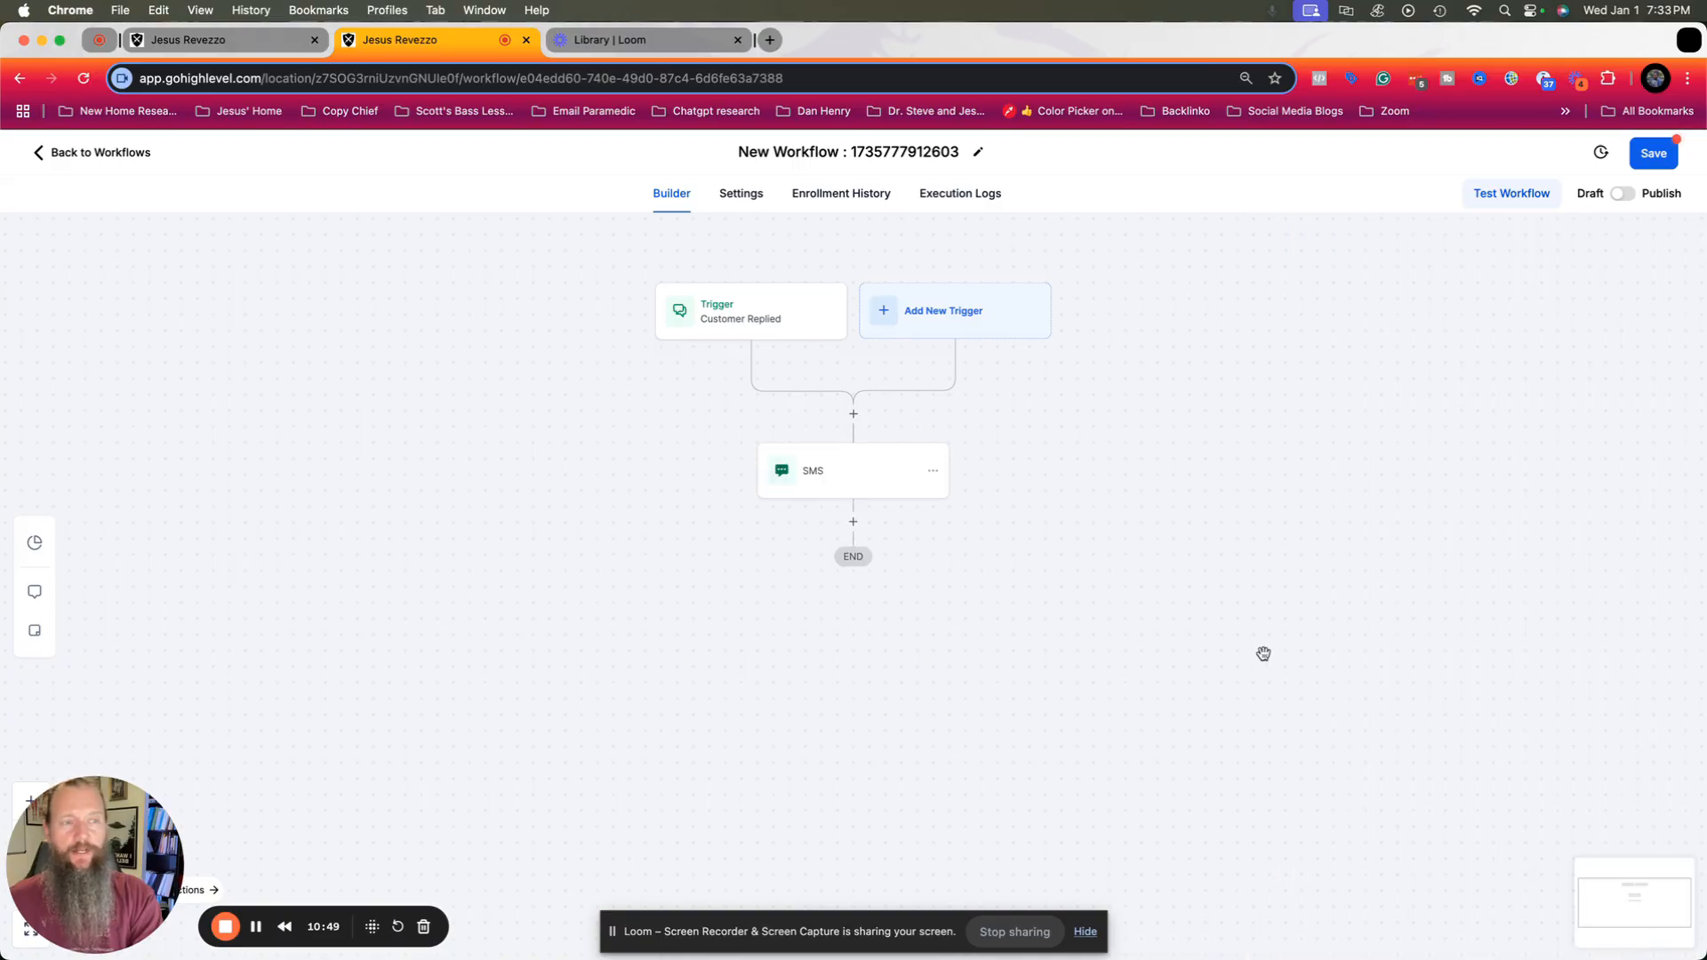
Add a Send Internal Notification action below the SMS action and set its notification type to SMS.
{"action": "left_click", "coordinate": [854, 525]}
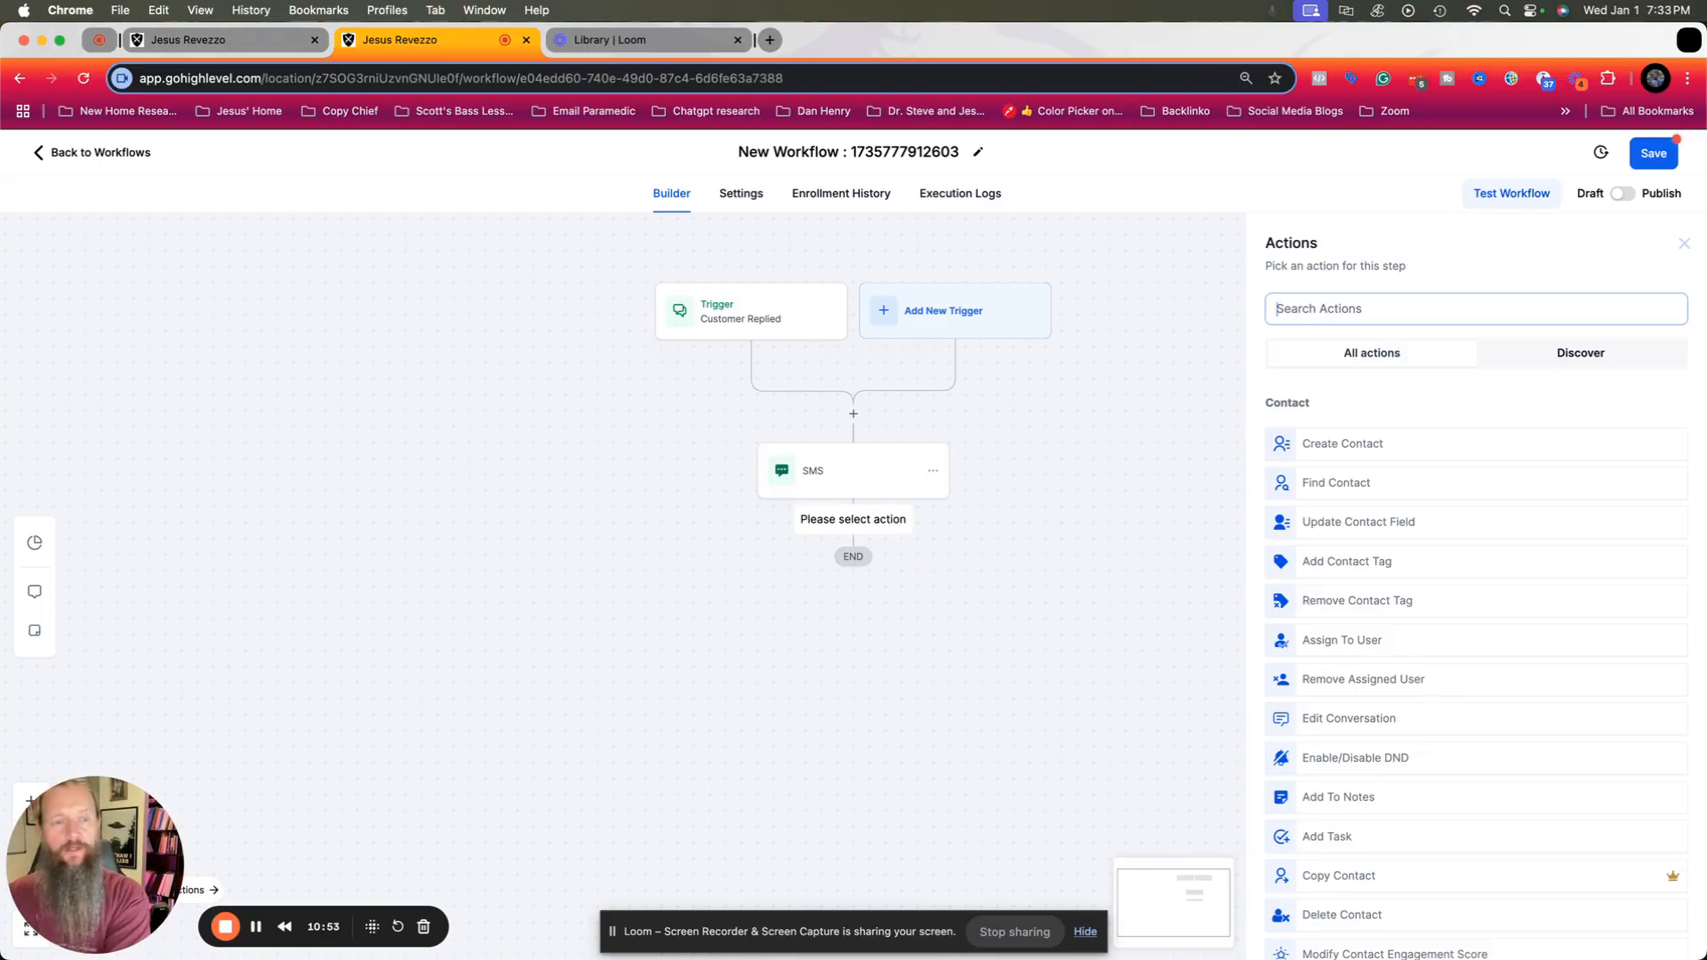
{"action": "type", "text": "in"}
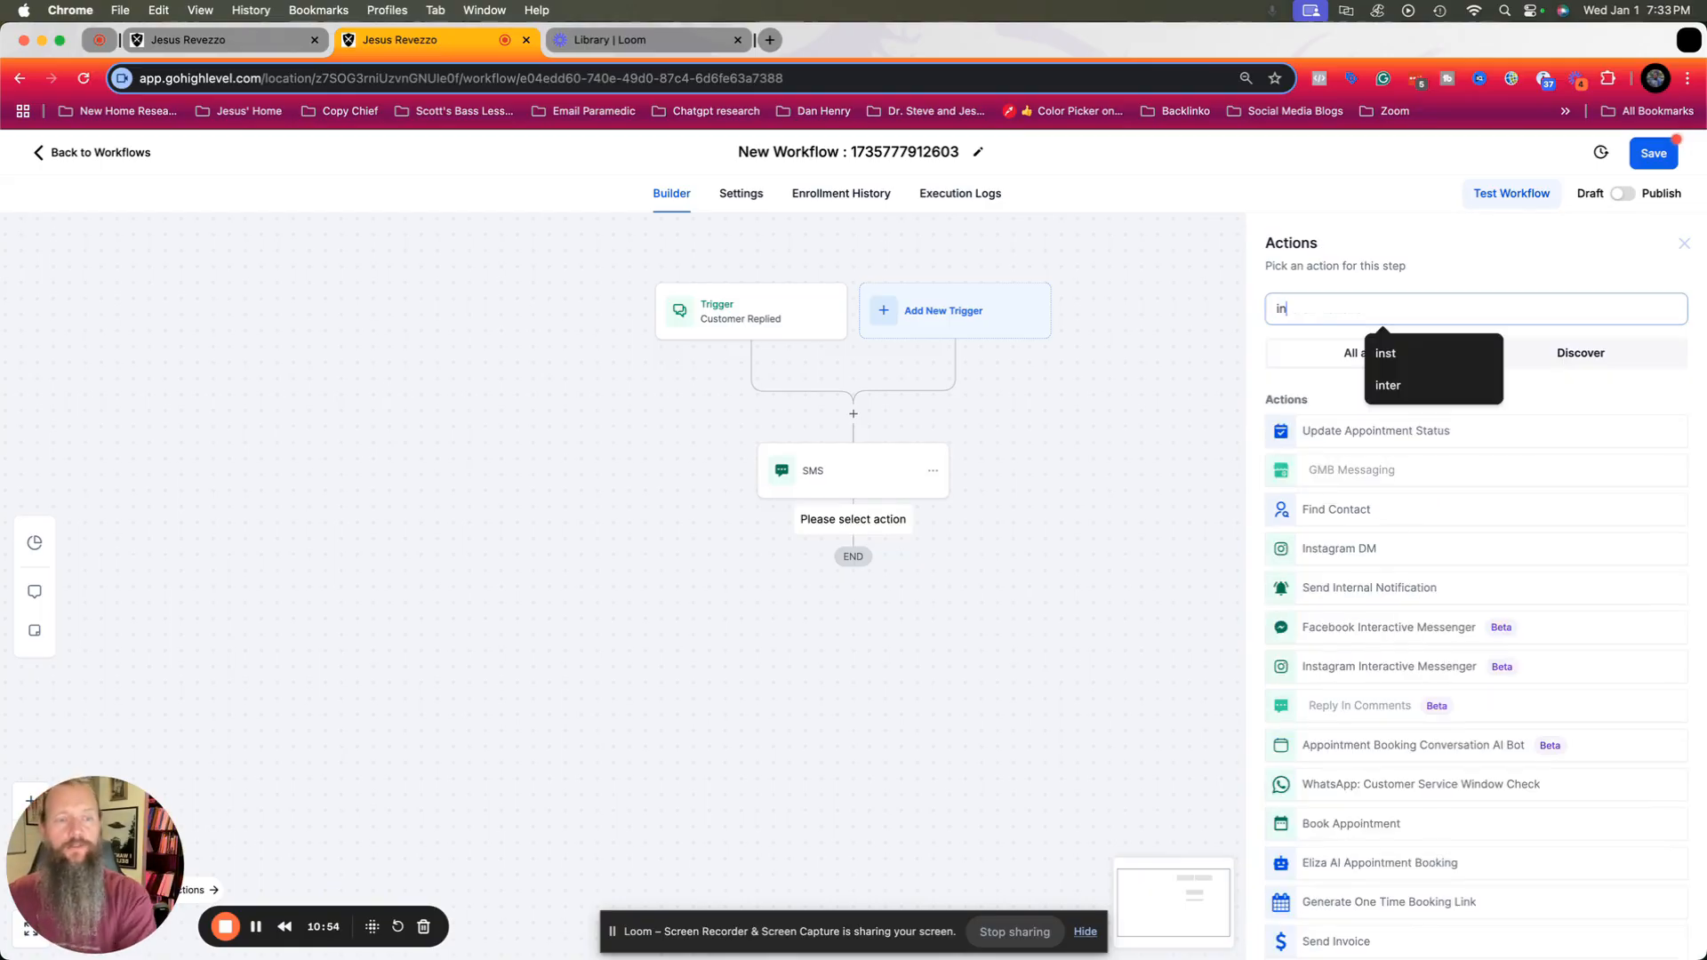
{"action": "left_click", "coordinate": [936, 567]}
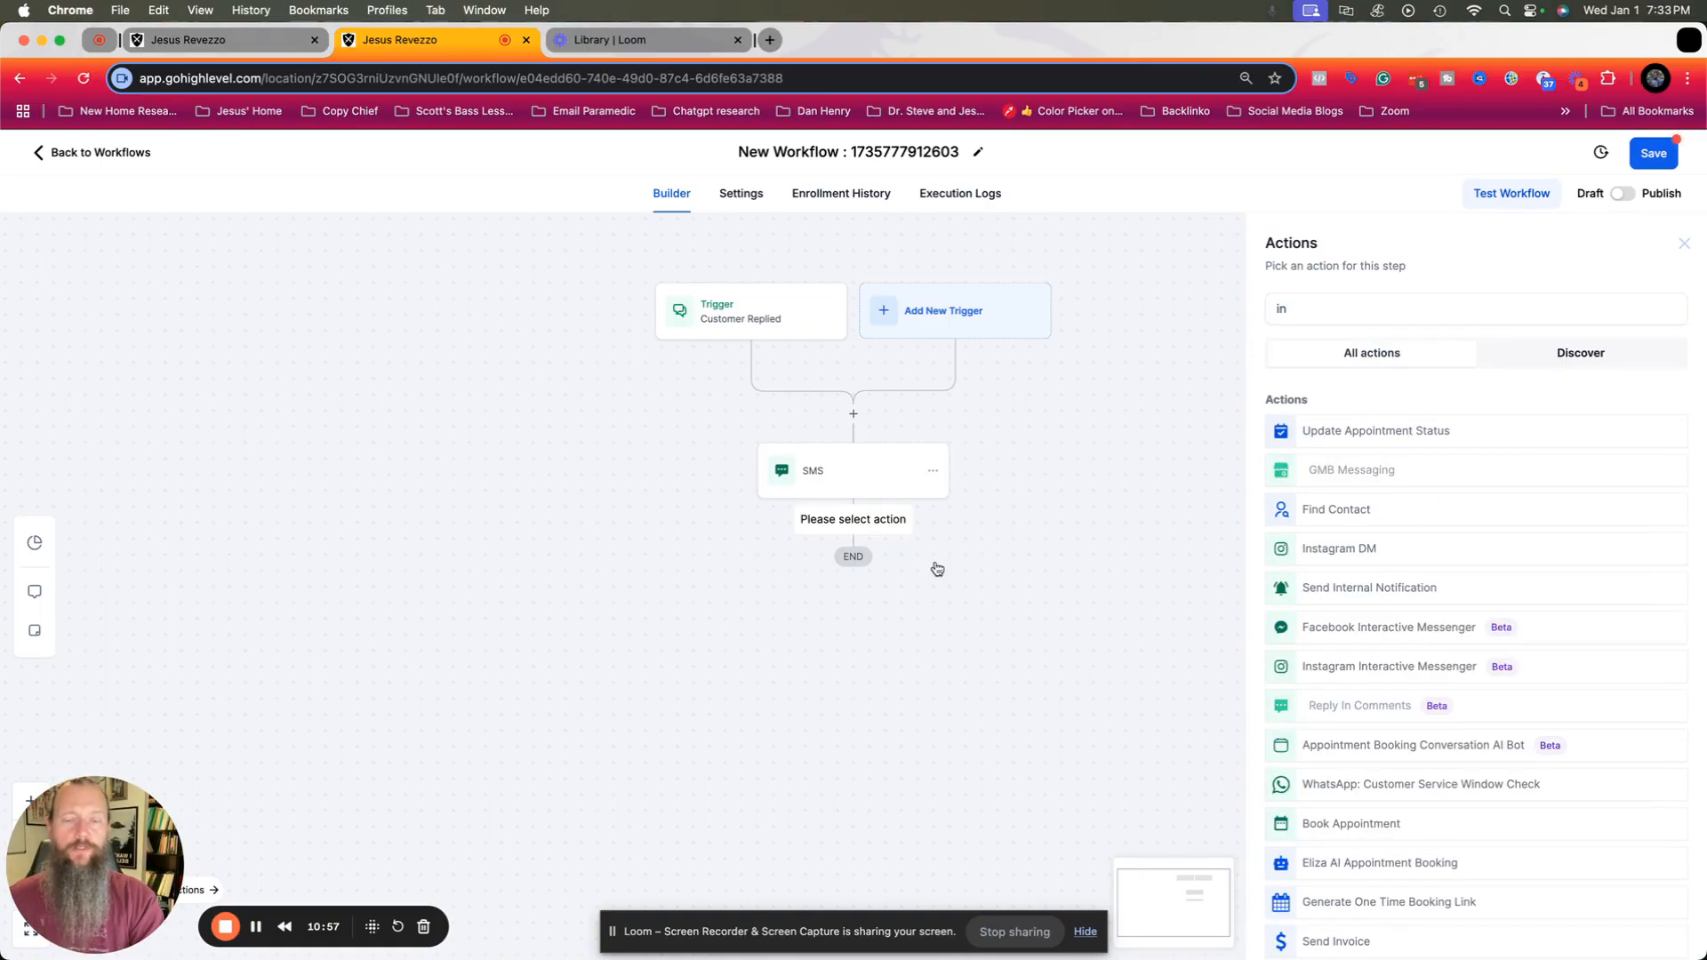
{"action": "left_click", "coordinate": [1318, 313]}
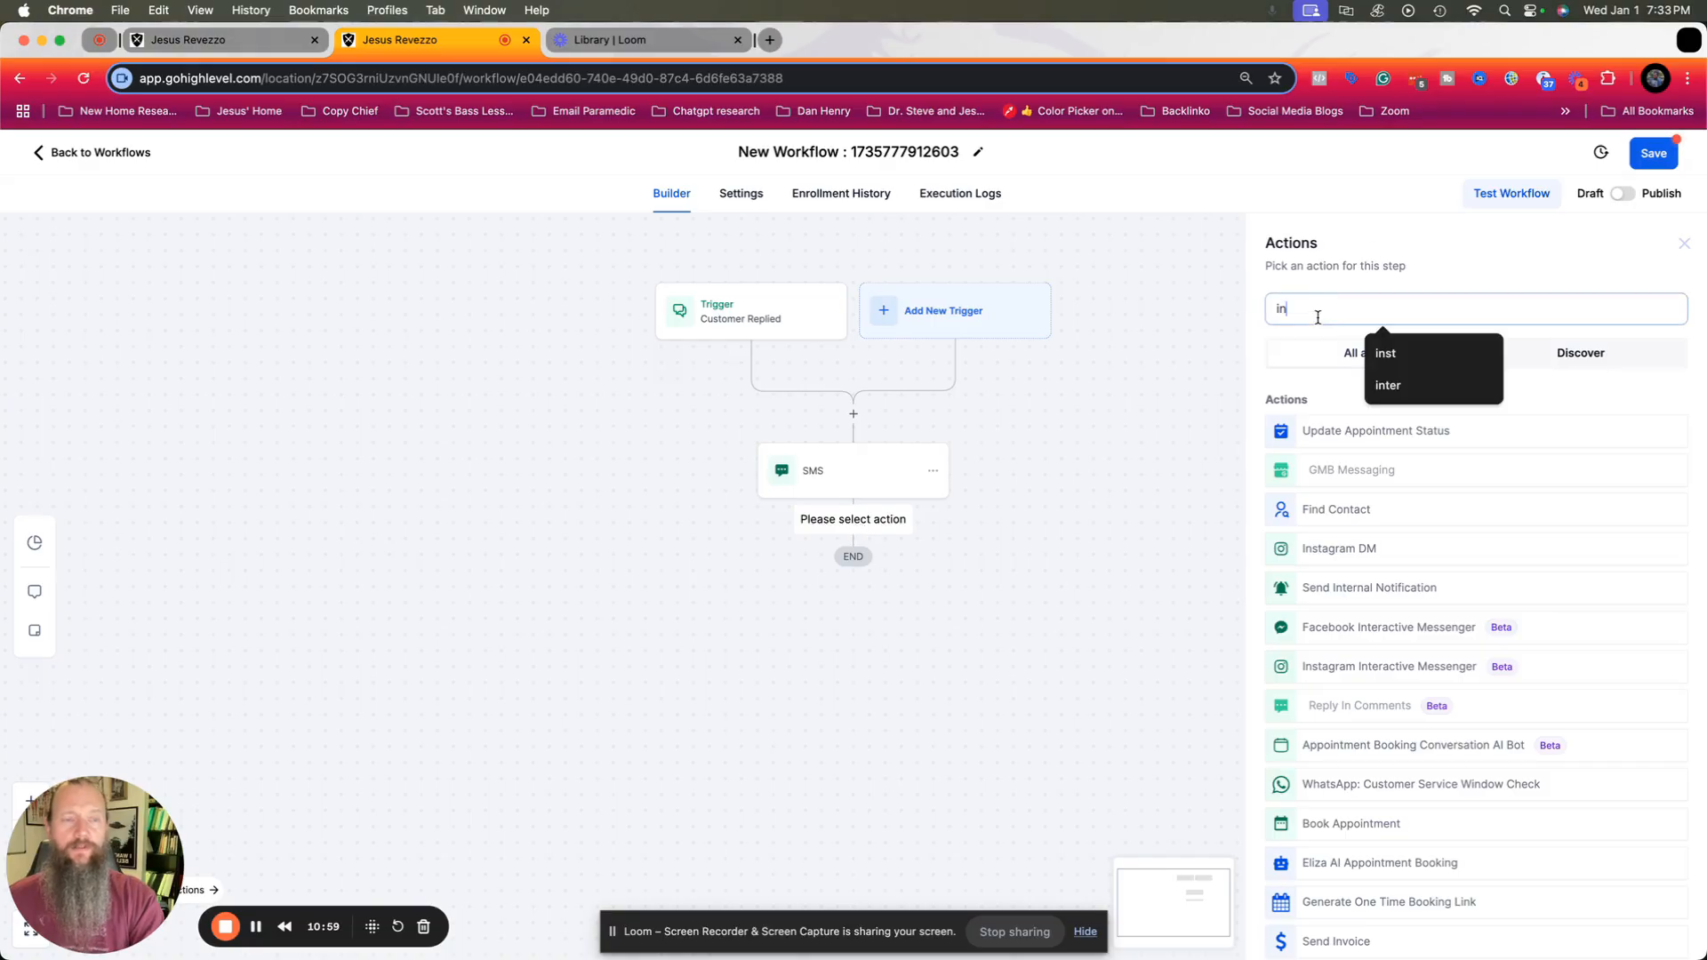
{"action": "type", "text": "ter"}
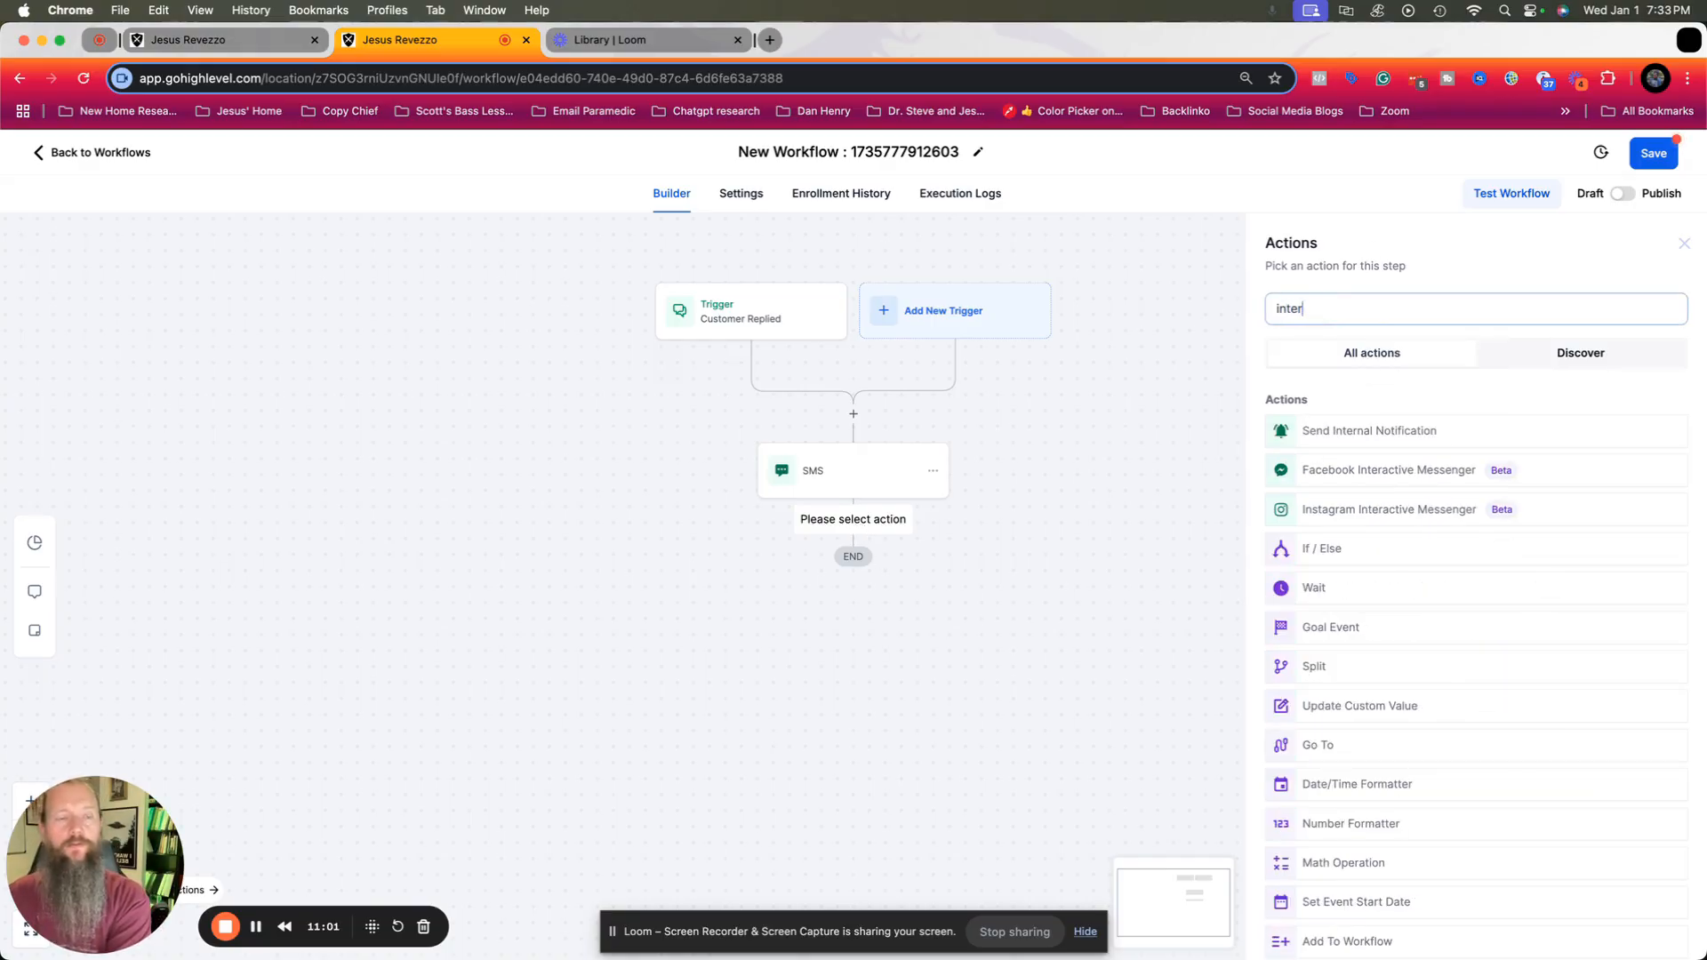
{"action": "left_click", "coordinate": [1352, 430]}
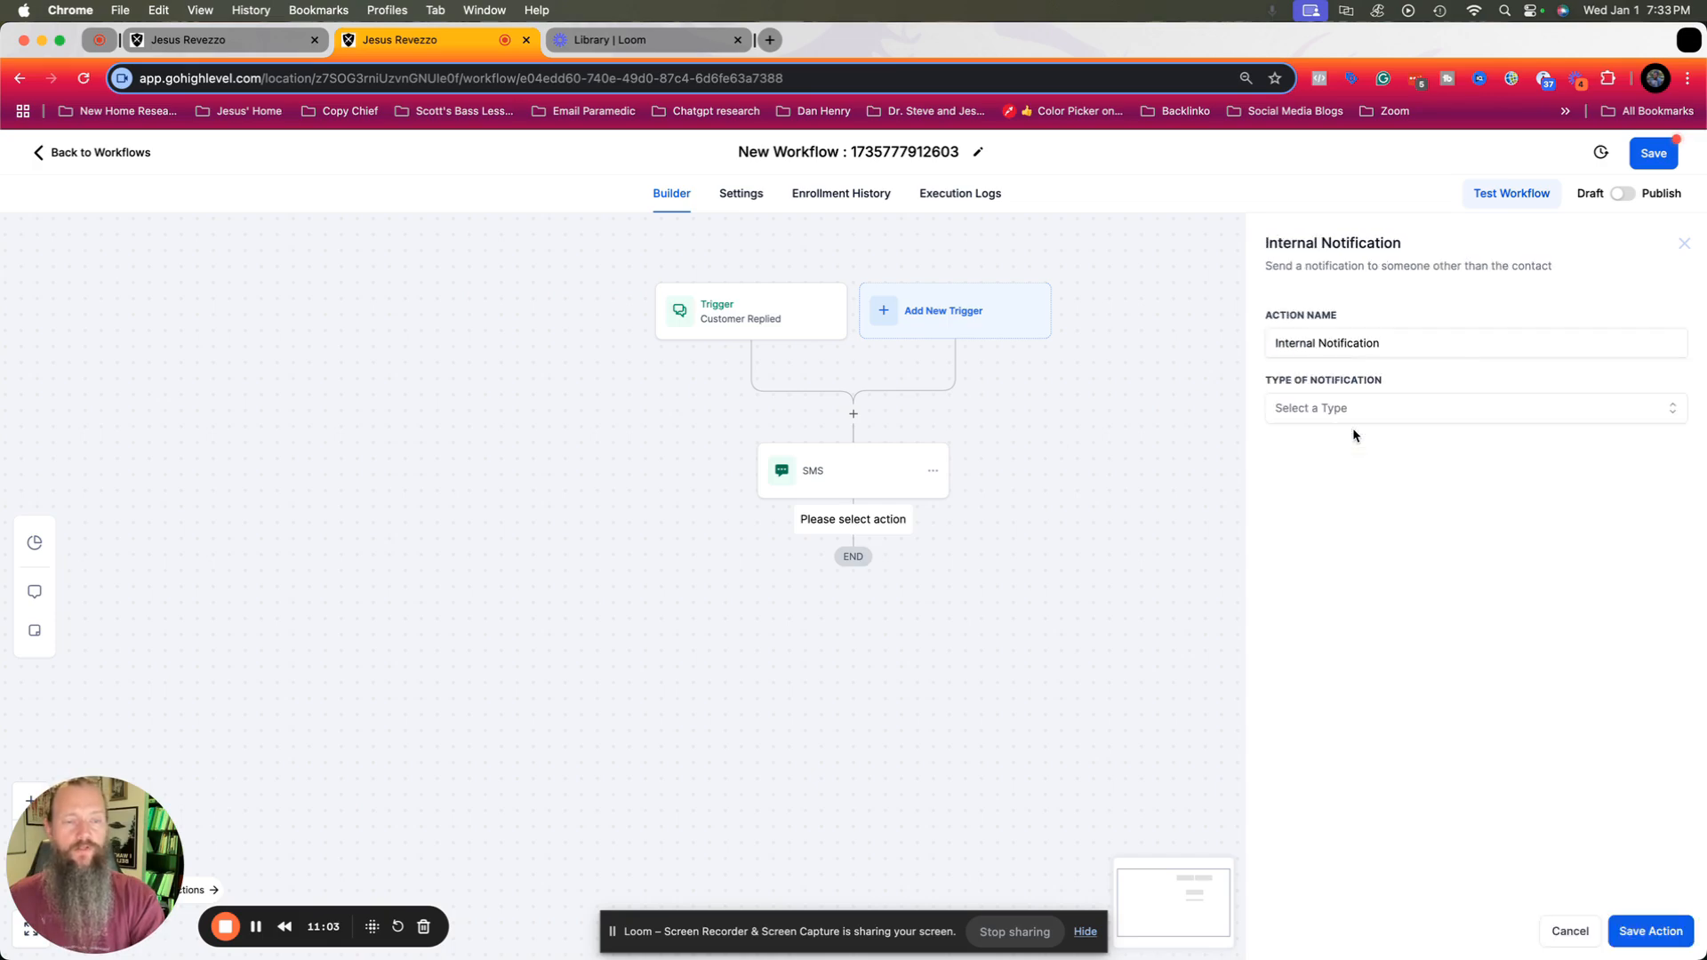
{"action": "left_click", "coordinate": [1401, 414]}
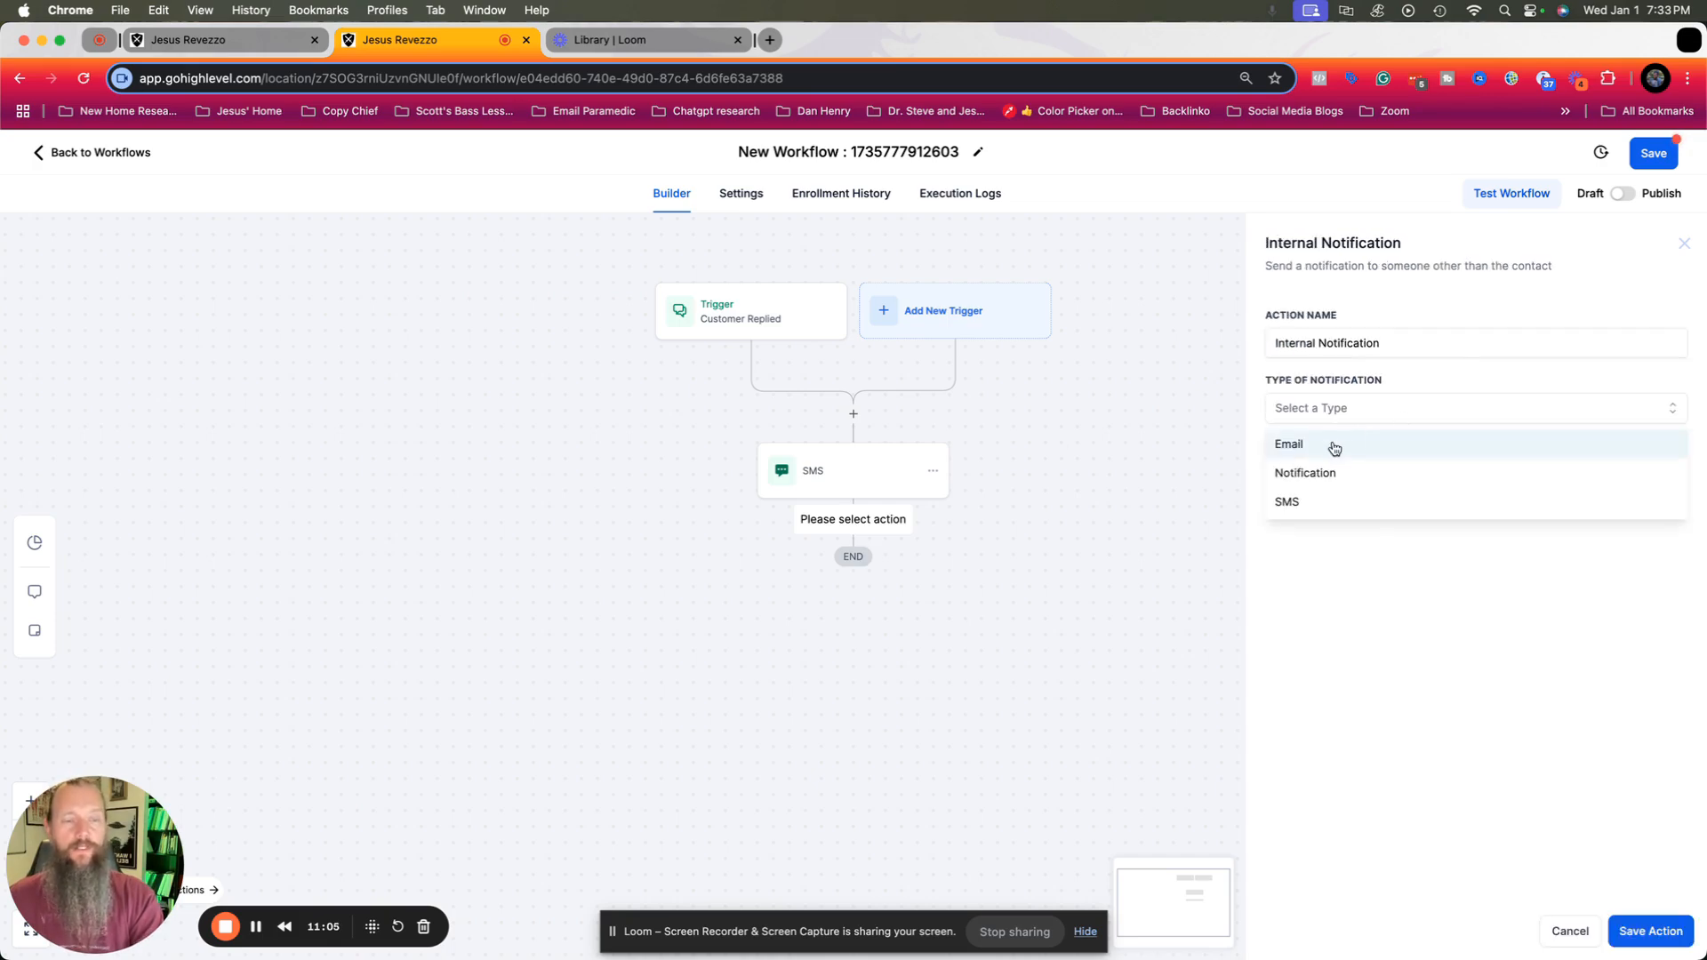
{"action": "left_click", "coordinate": [1321, 511]}
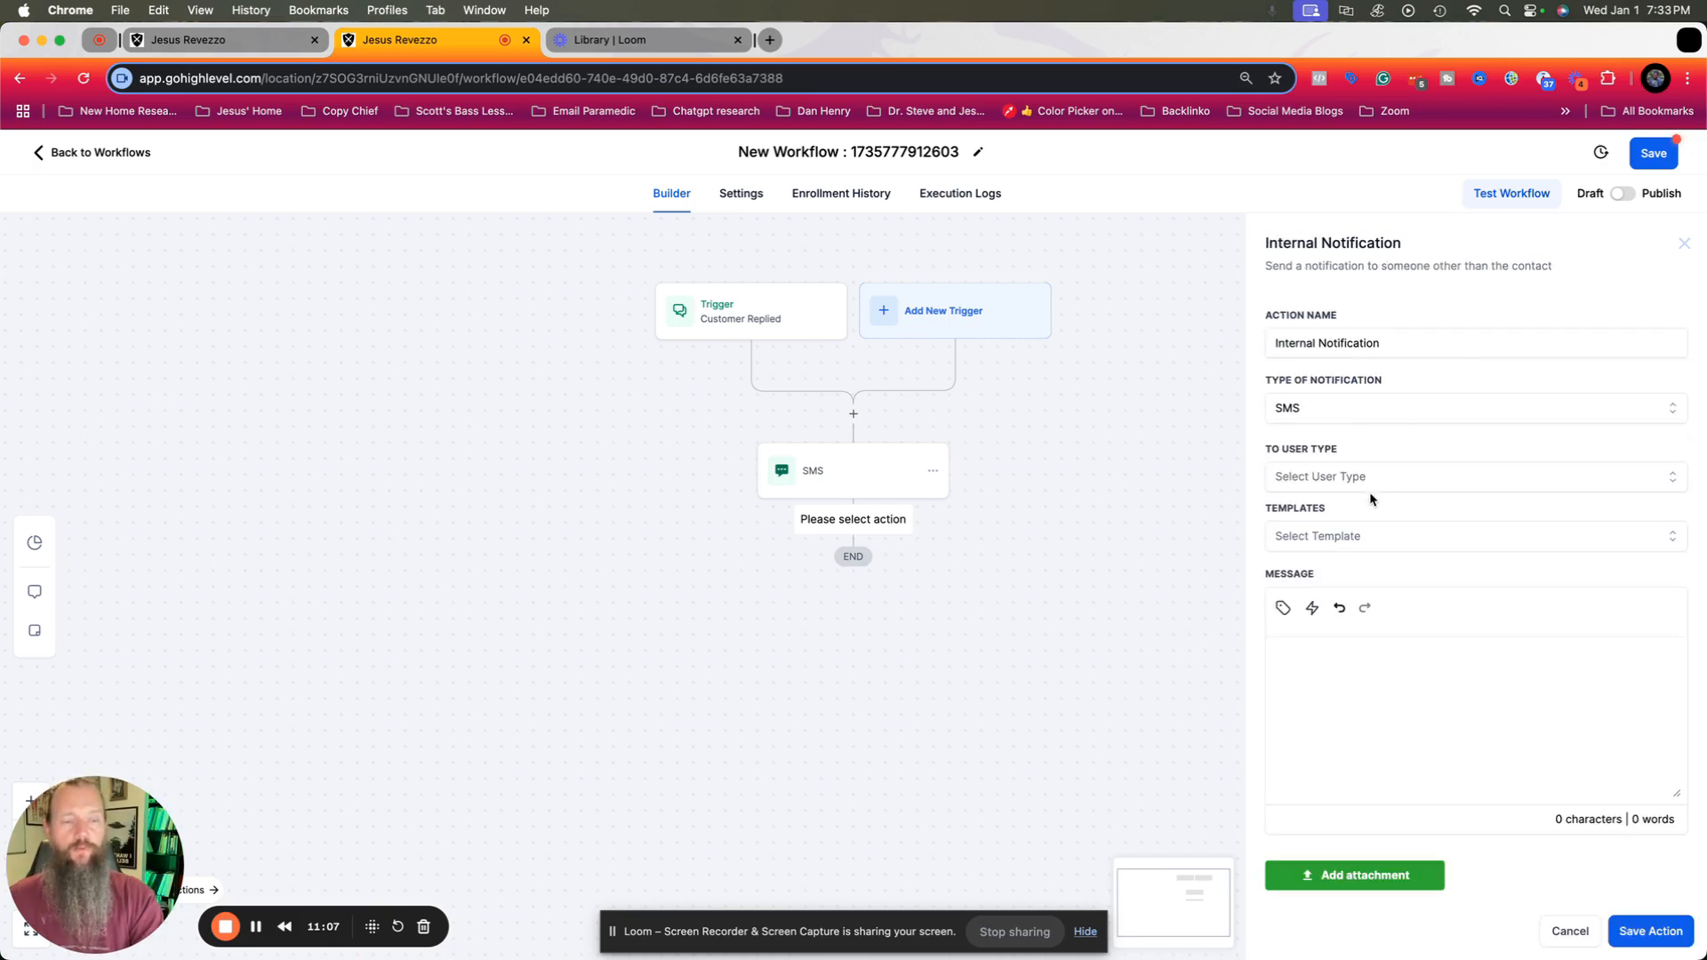
Set the internal notification's user type to Particular User and select the second listed user as recipient.
{"action": "left_click", "coordinate": [1389, 478]}
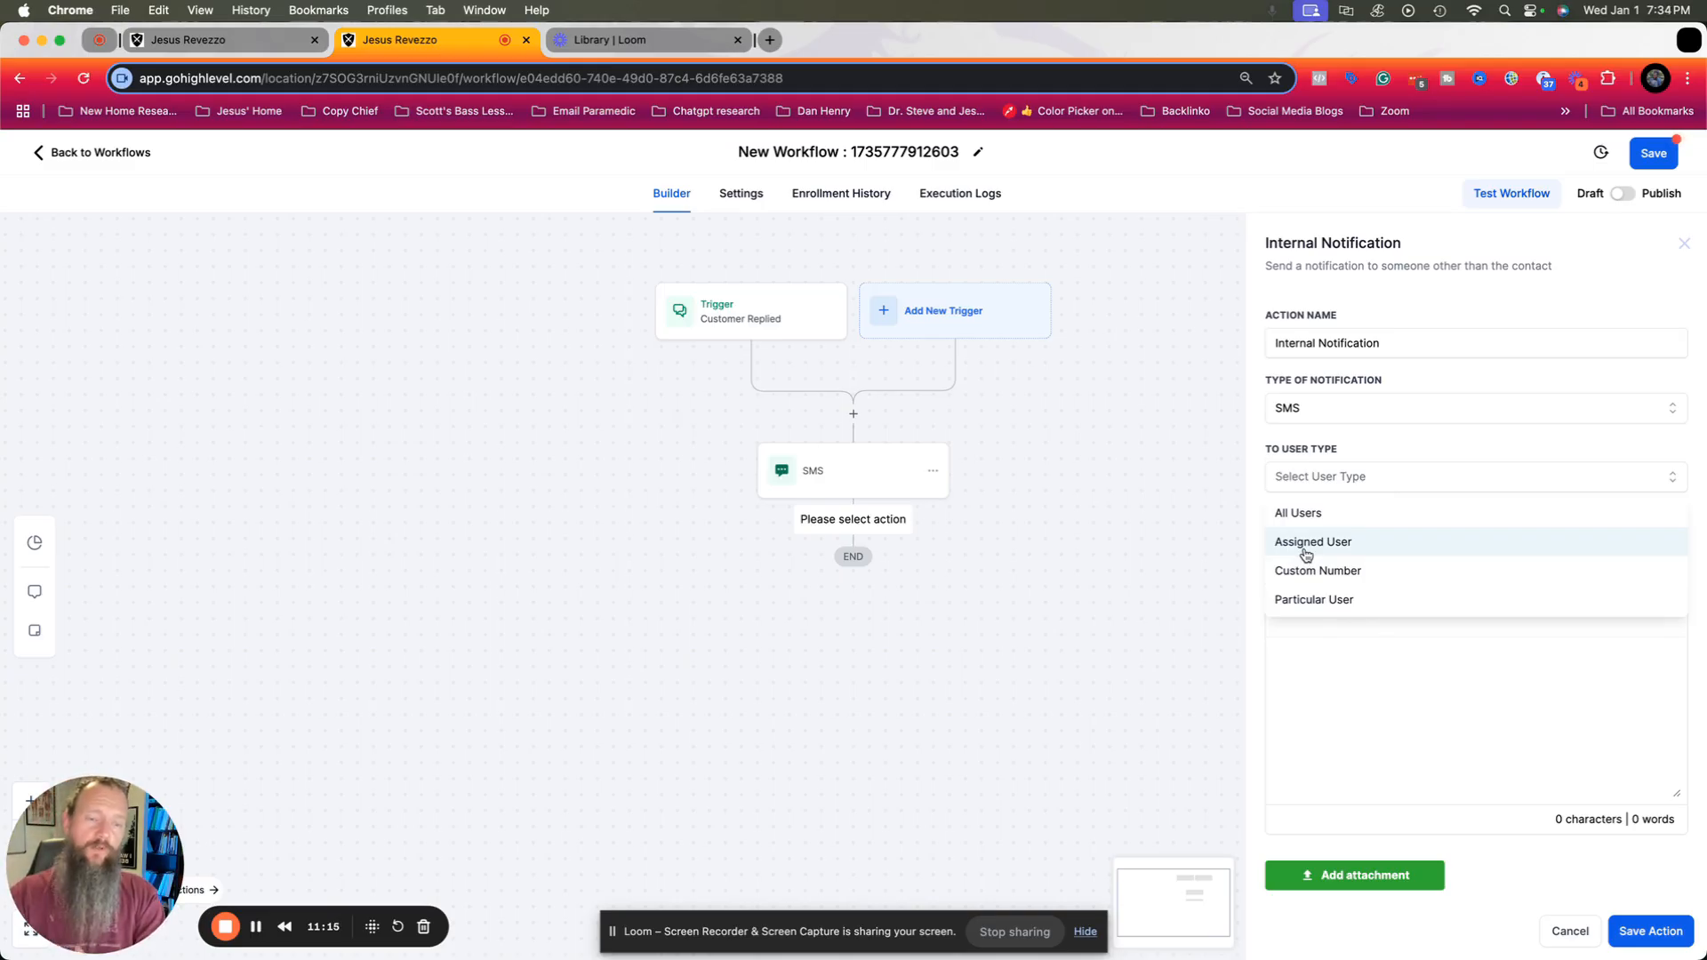
{"action": "left_click", "coordinate": [1323, 601]}
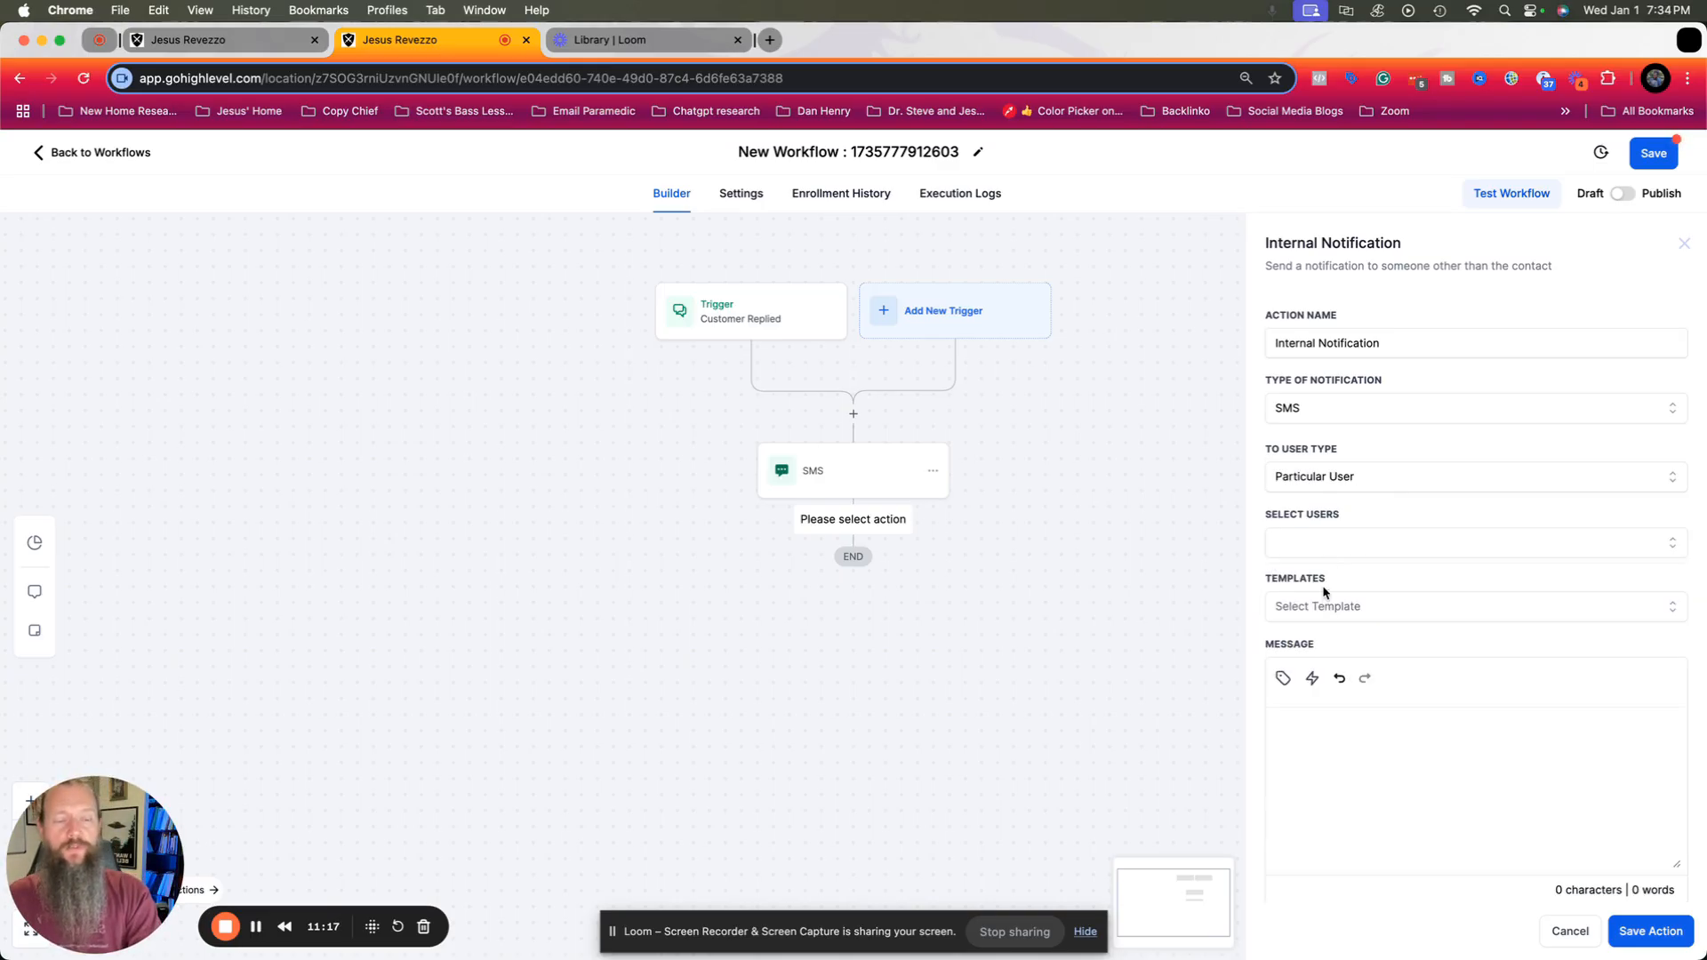
{"action": "left_click", "coordinate": [1337, 544]}
{"action": "left_click", "coordinate": [1345, 648]}
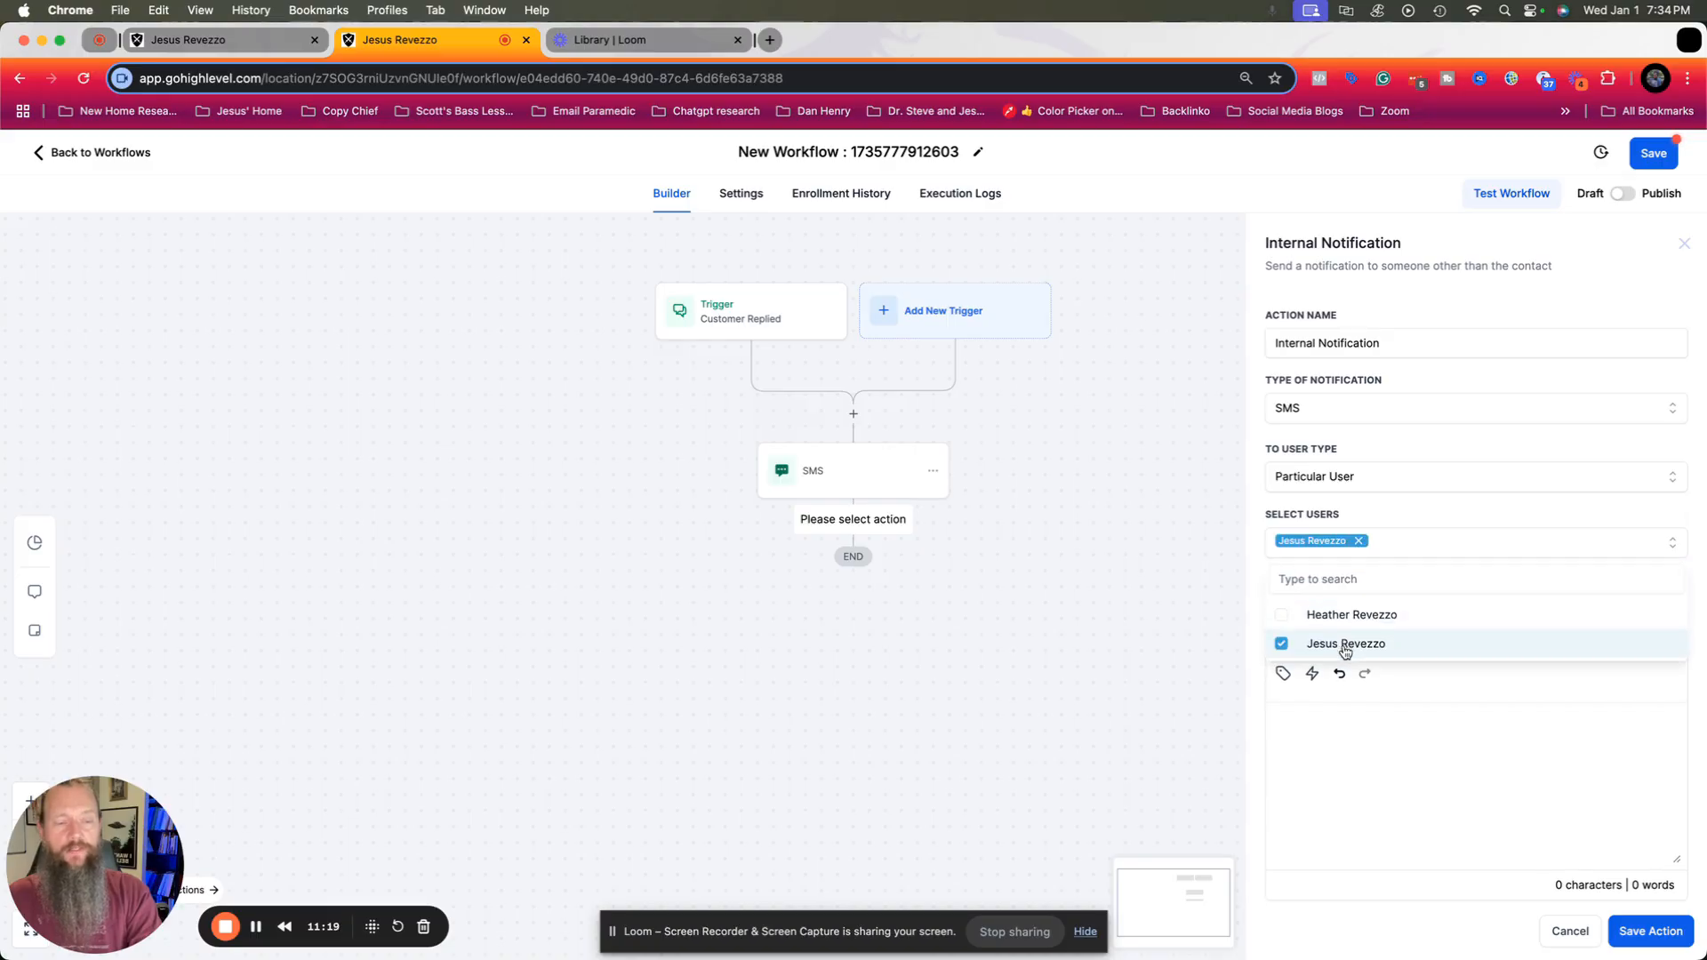
{"action": "left_click", "coordinate": [1380, 495]}
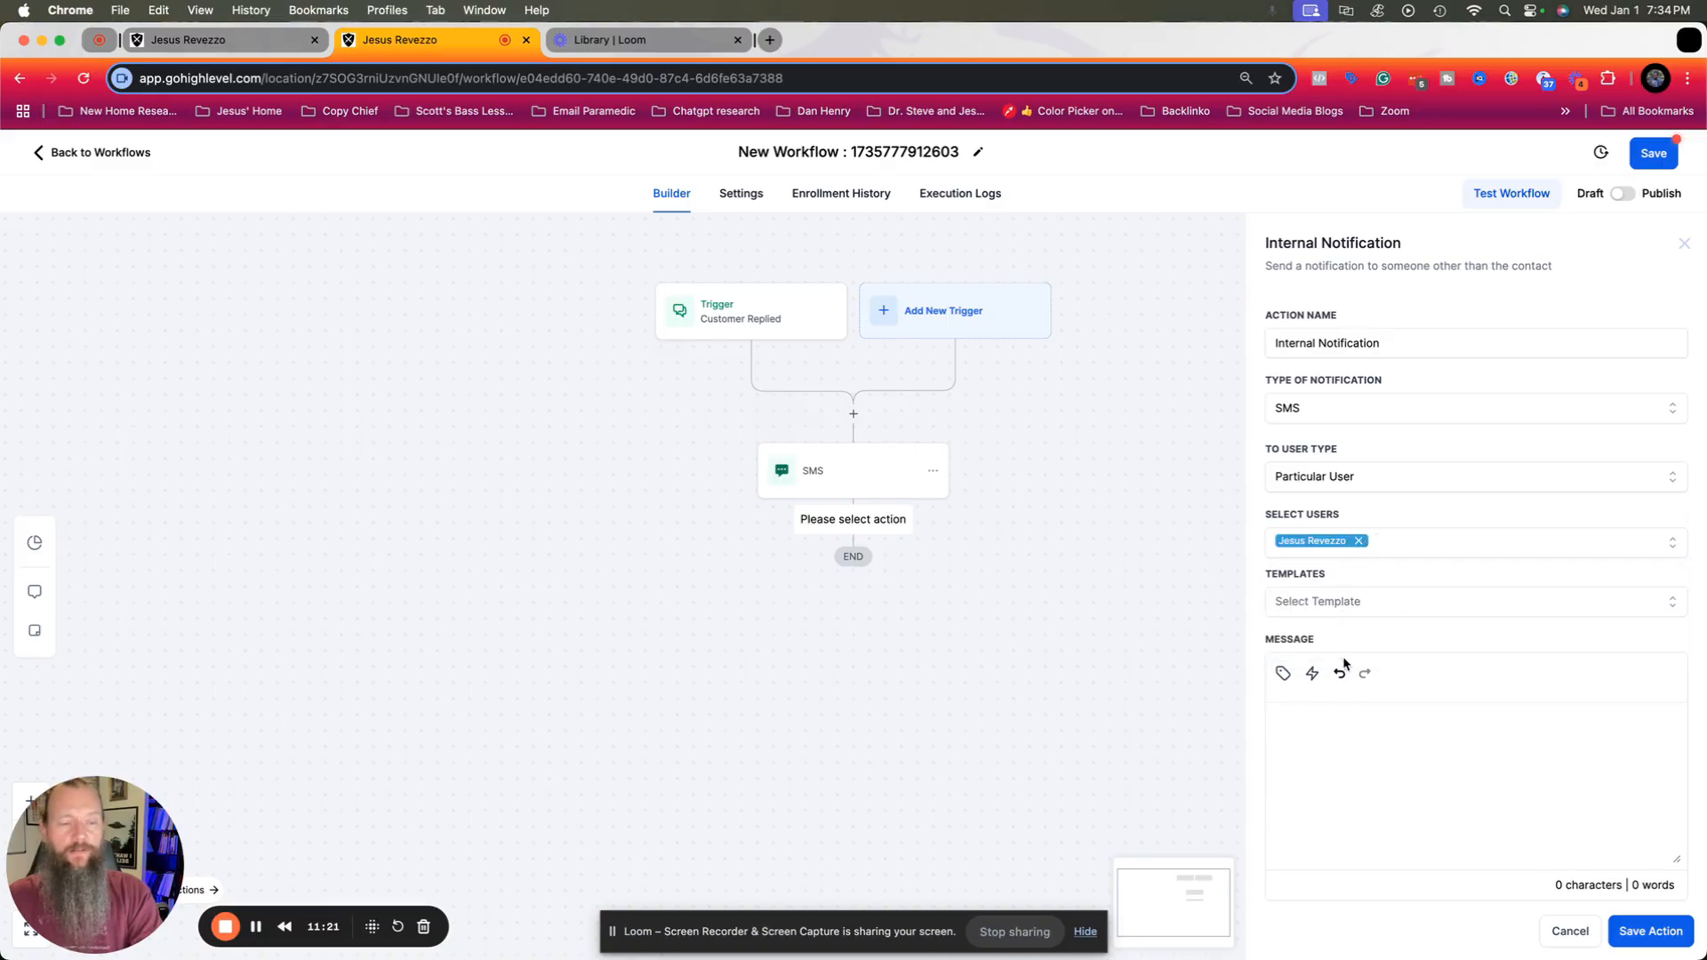
{"action": "left_click", "coordinate": [1379, 594]}
{"action": "left_click", "coordinate": [1378, 591]}
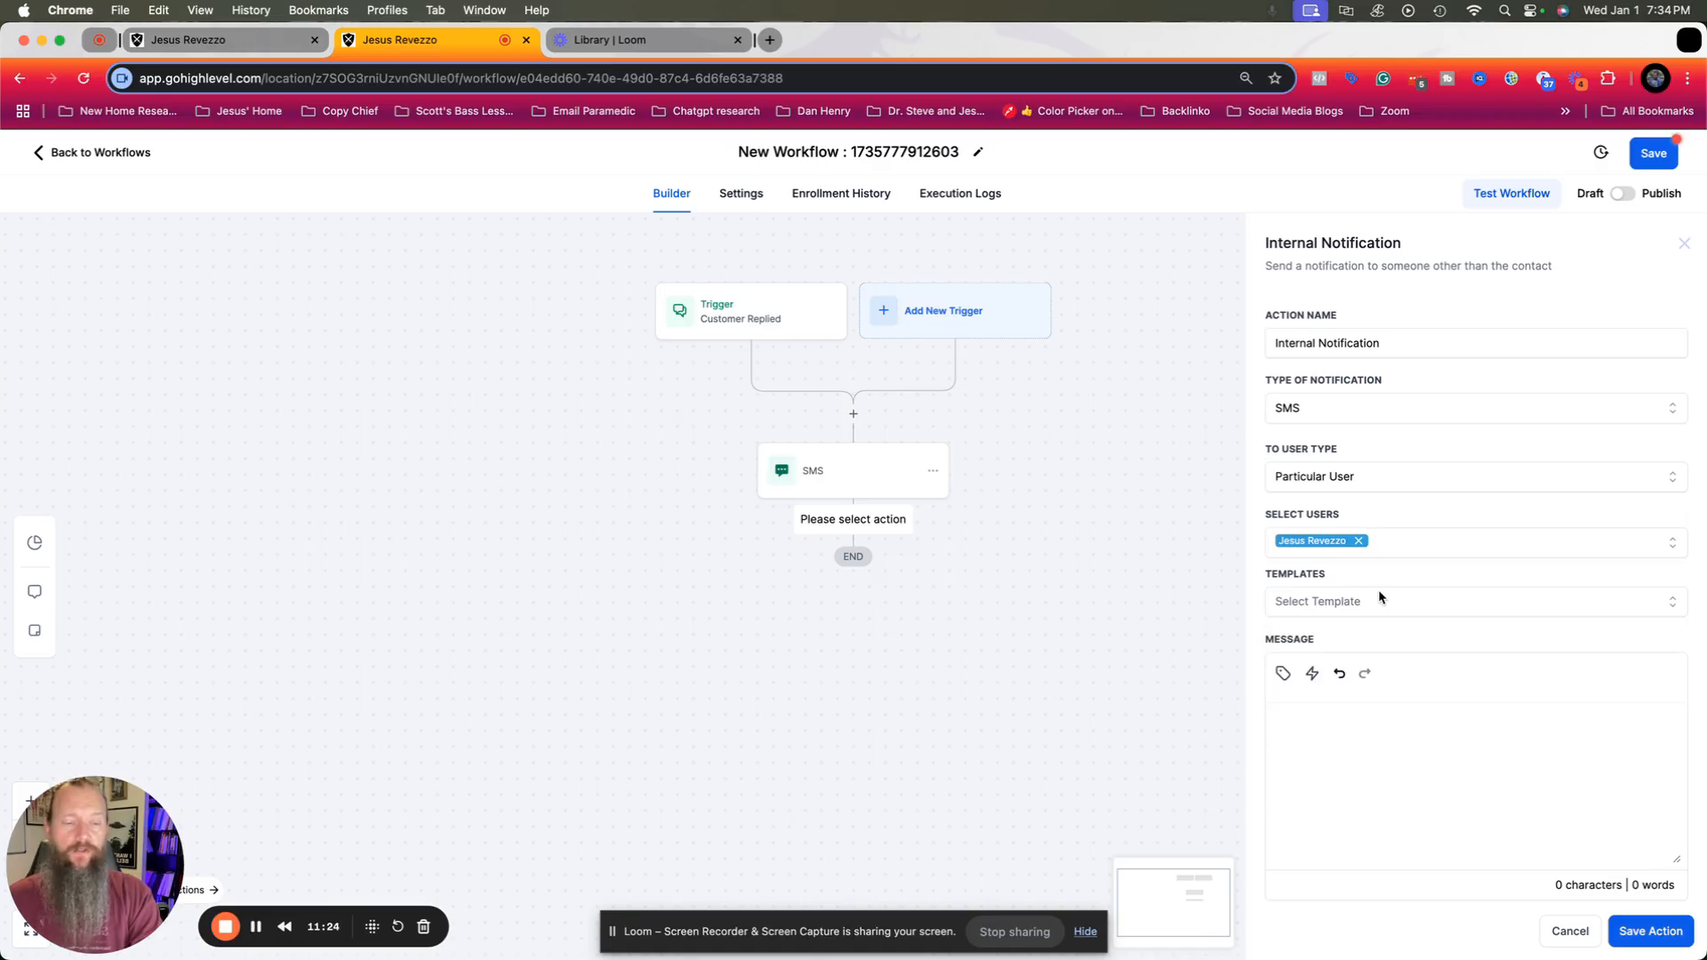
Write "Hey, check out the new request" as the internal notification's message and save the action.
{"action": "left_click", "coordinate": [1362, 720]}
{"action": "type", "text": "Hey, check out the new request"}
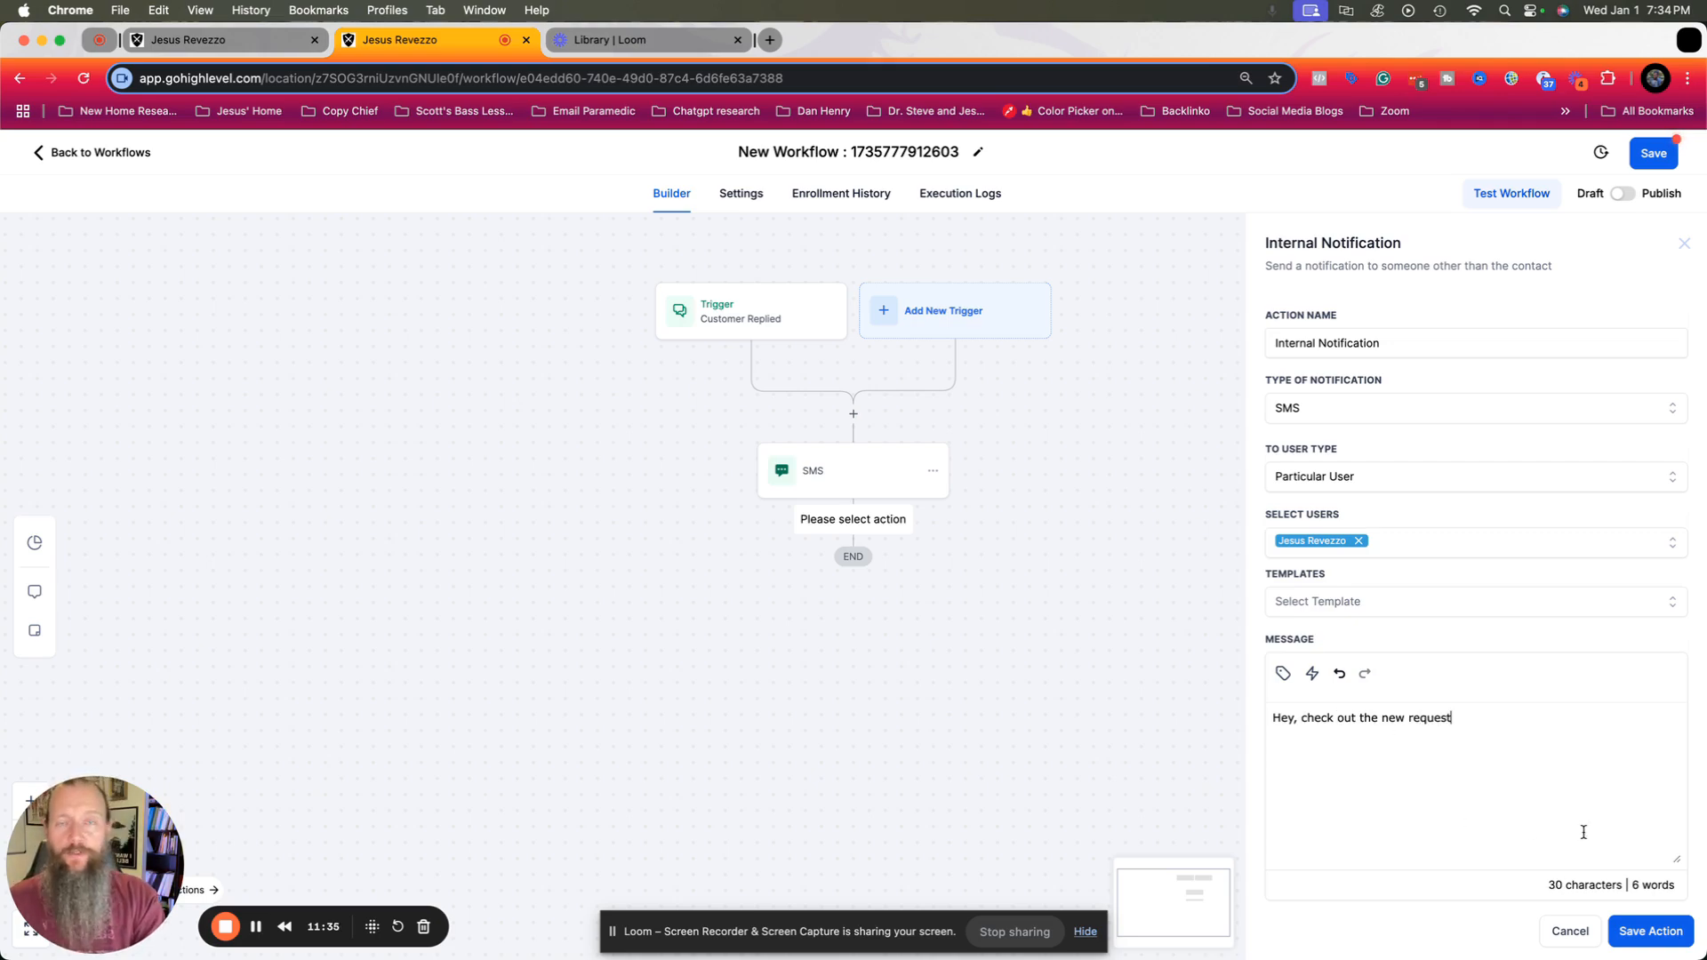
{"action": "left_click", "coordinate": [1672, 937]}
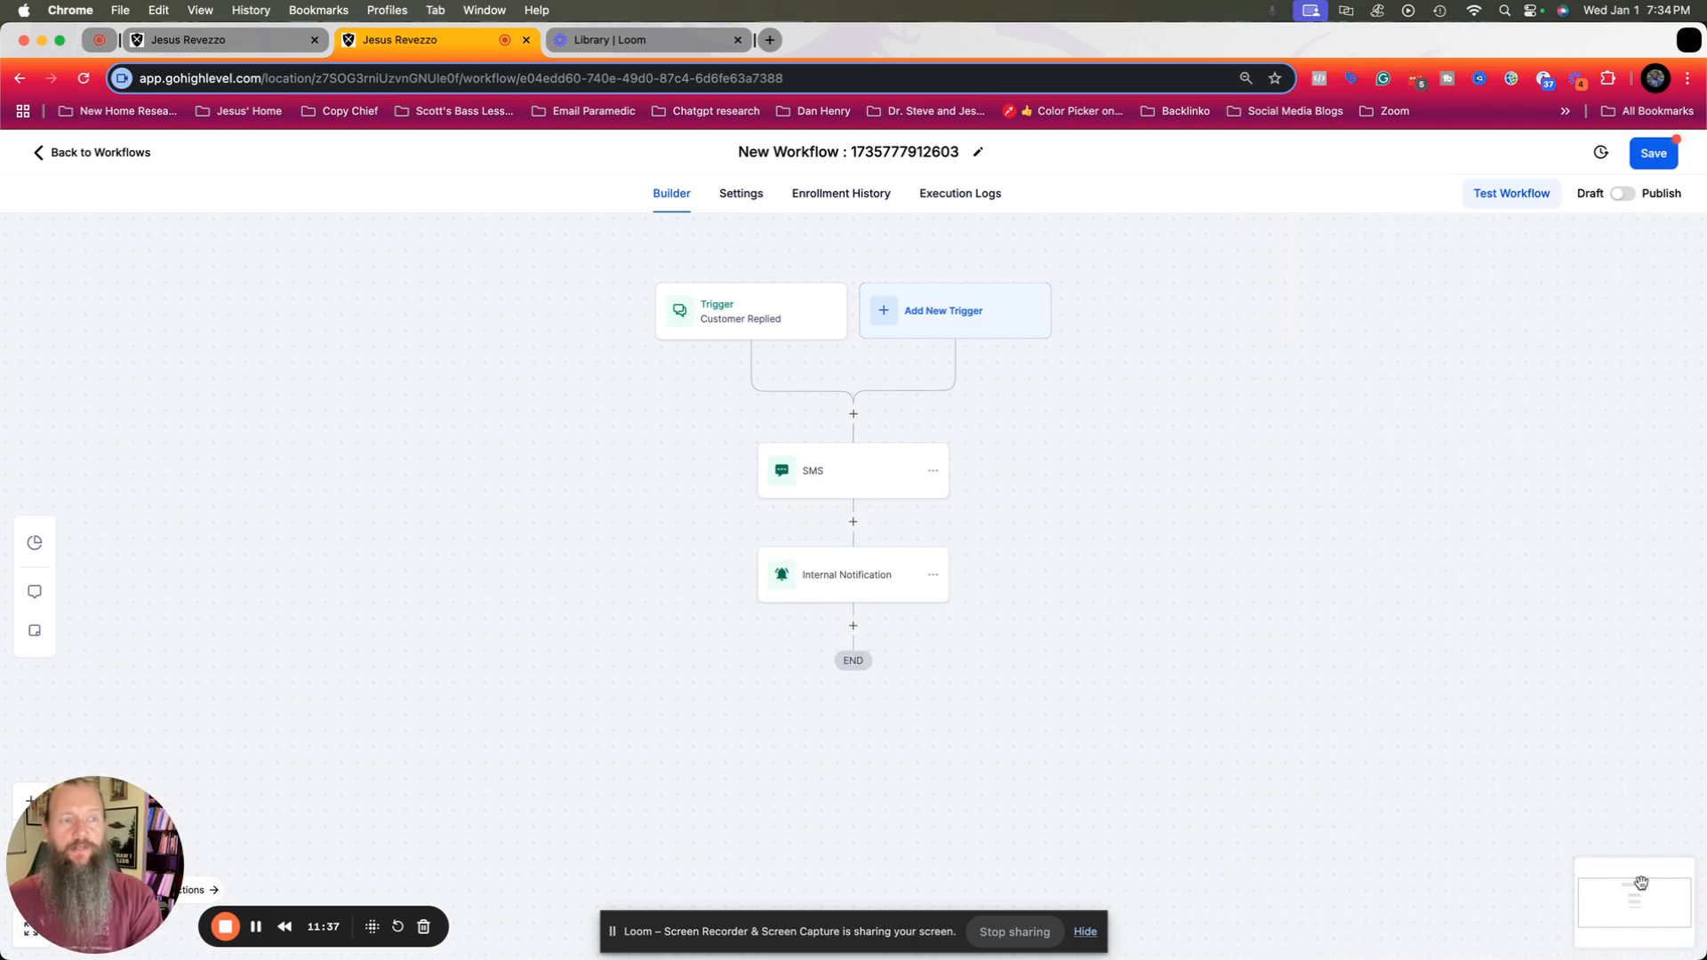
Switch the workflow from Draft to Publish and save it.
{"action": "left_click", "coordinate": [1623, 196]}
{"action": "left_click", "coordinate": [1653, 156]}
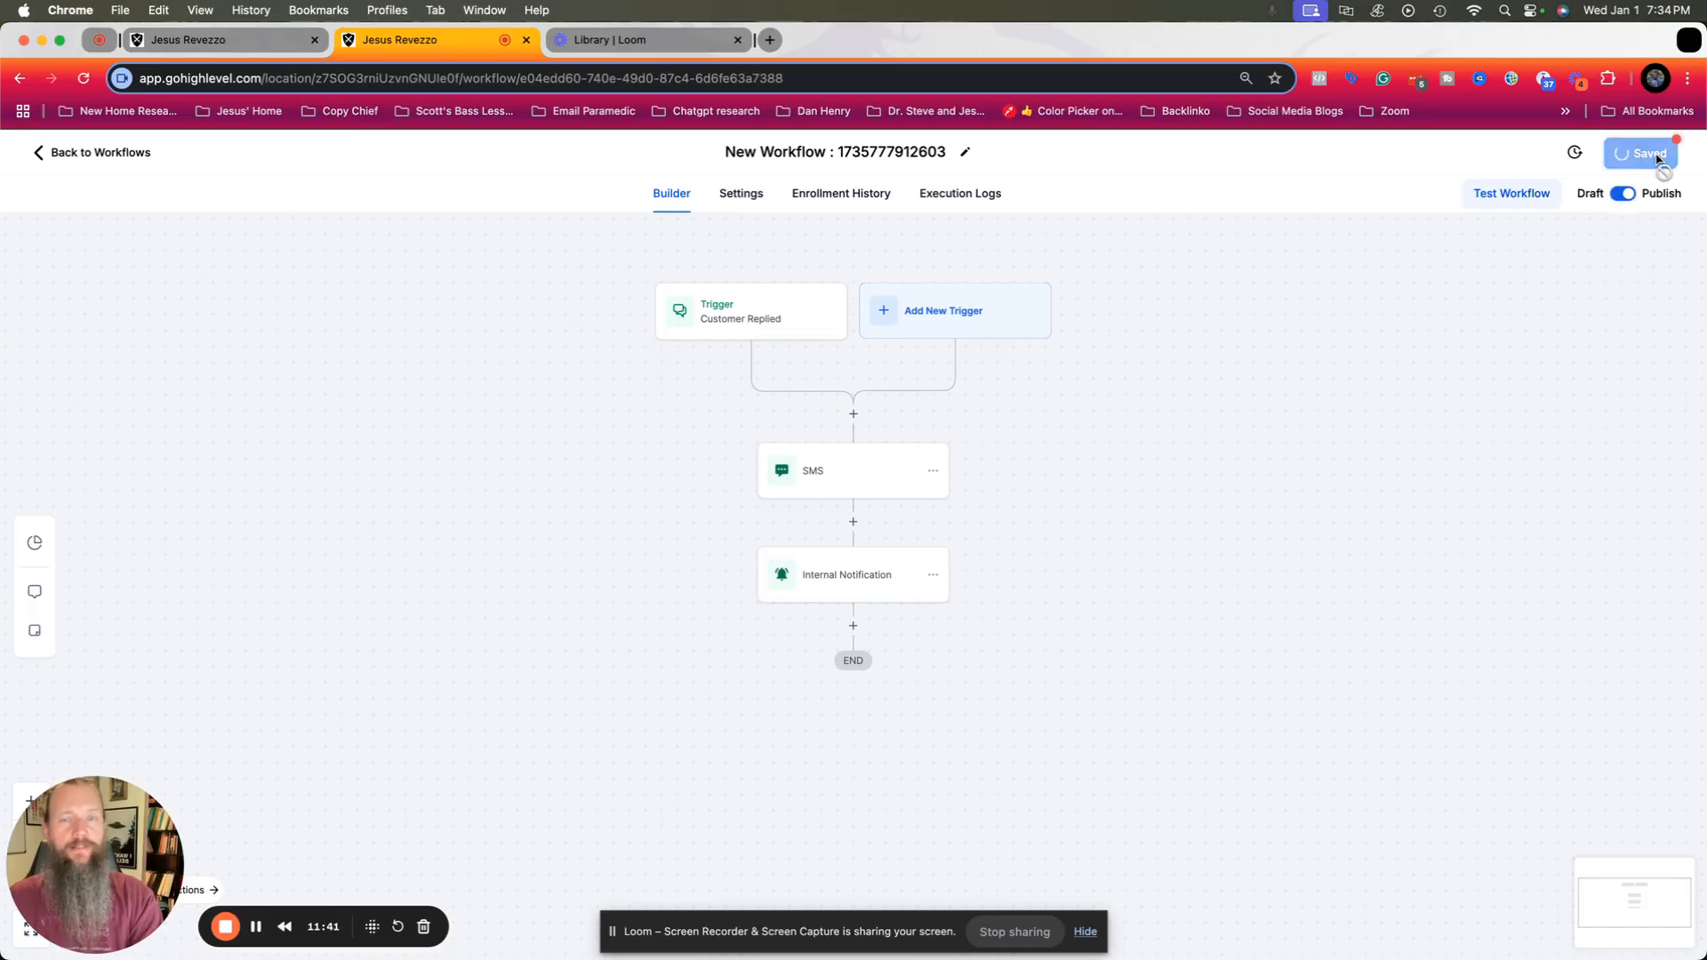